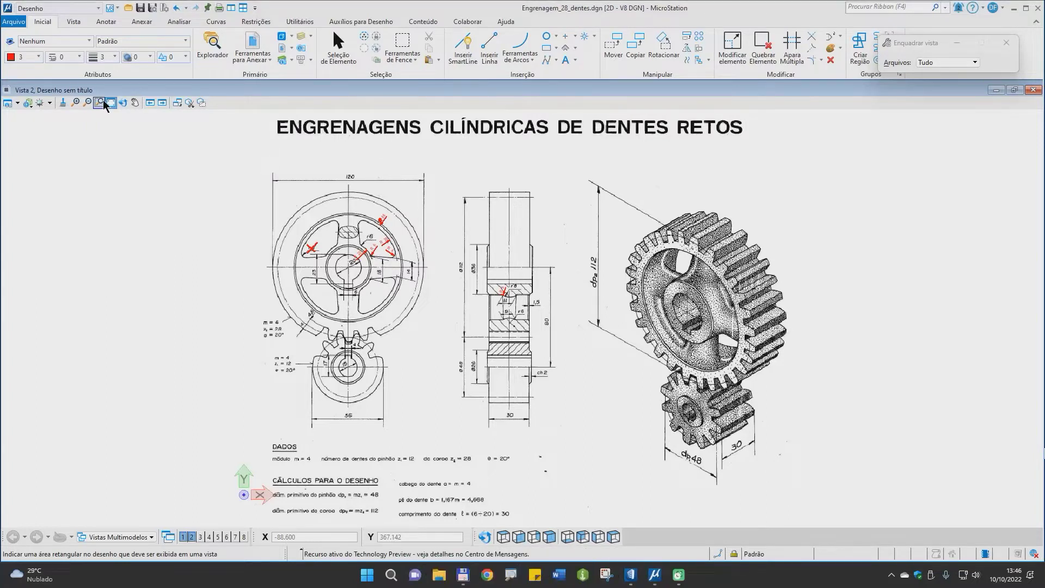
Examine the front and section views of the gear pair and their dimensions in the reference drawing.
{"action": "left_click", "coordinate": [112, 104]}
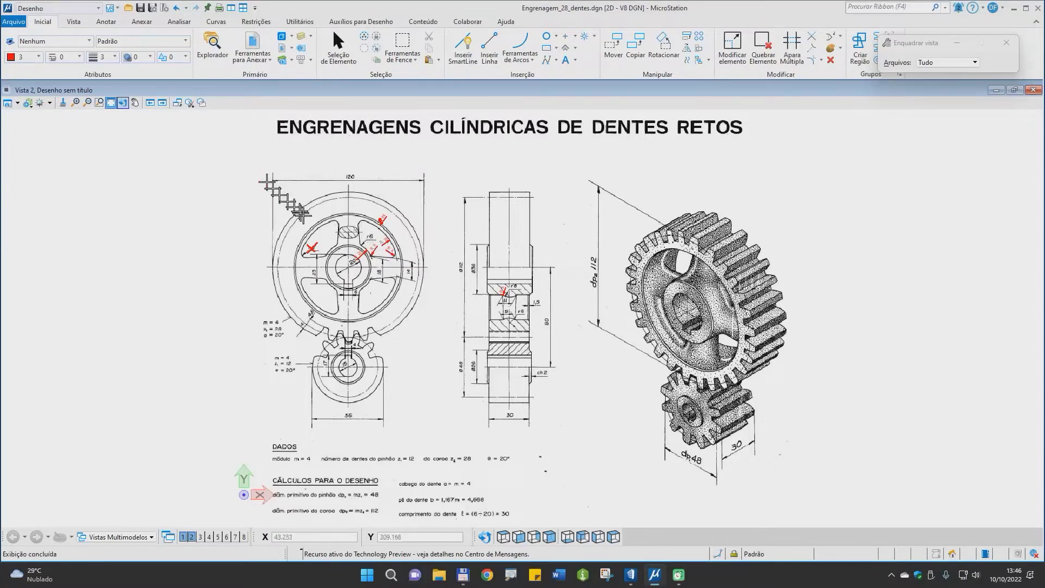
{"action": "left_click", "coordinate": [99, 103]}
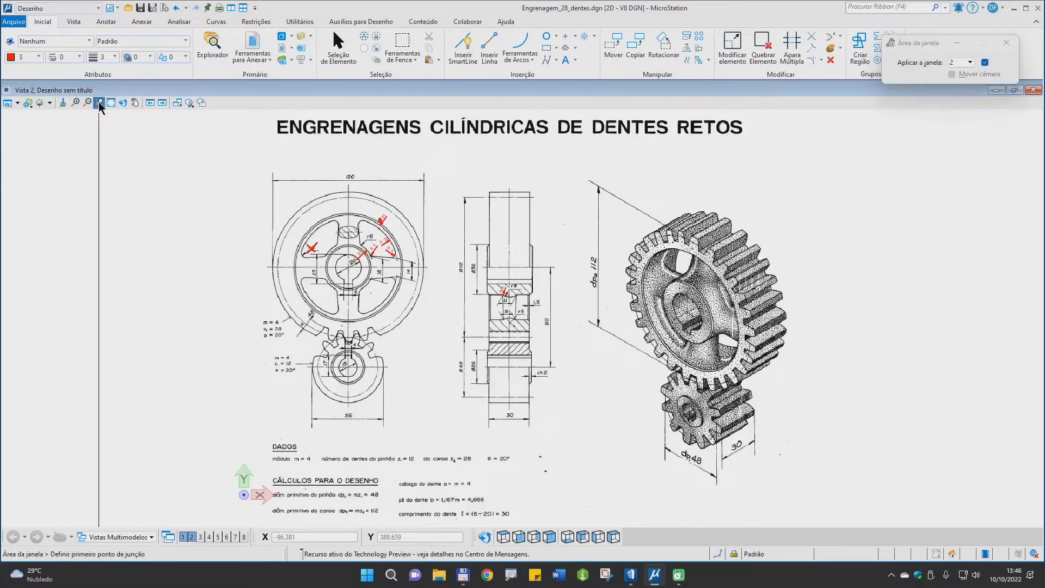
{"action": "left_click", "coordinate": [242, 170]}
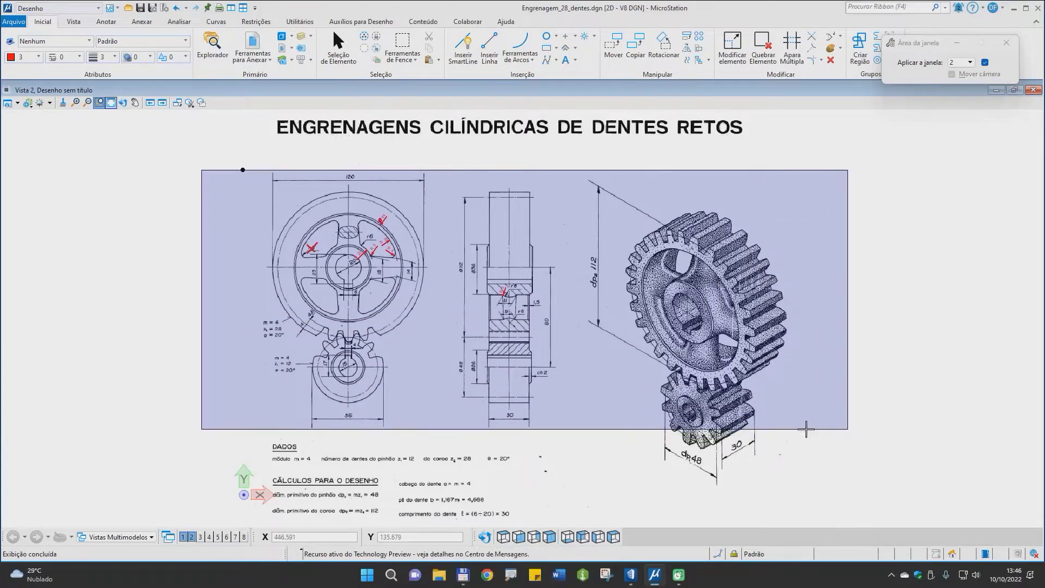
{"action": "left_click", "coordinate": [807, 430]}
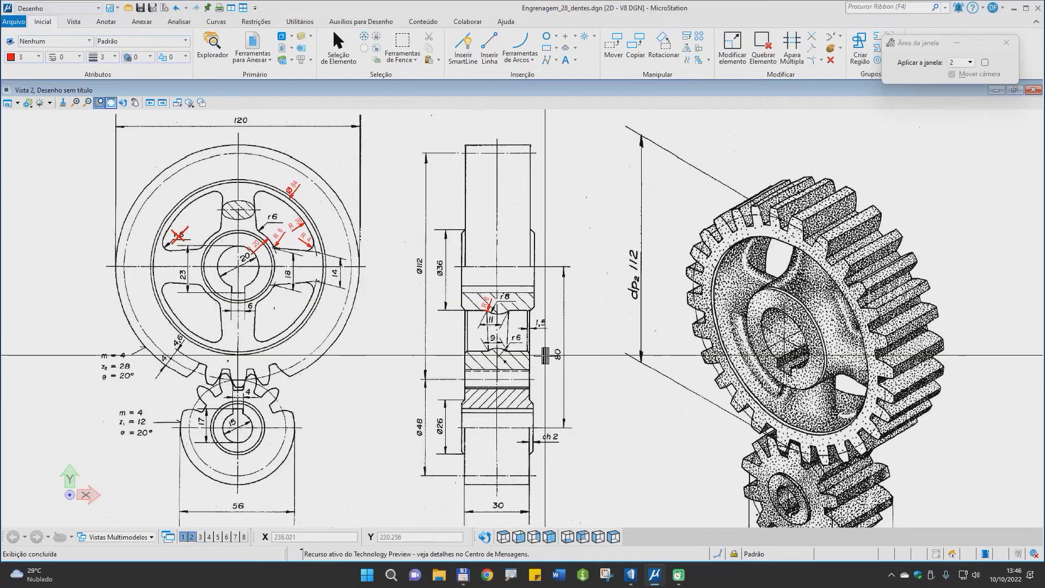
{"action": "key", "text": "Escape"}
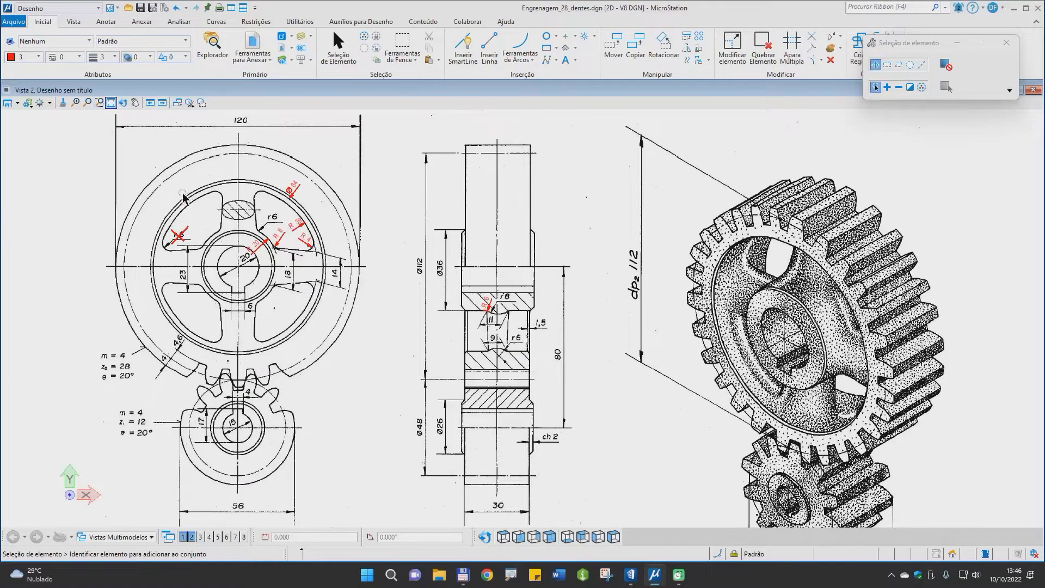
{"action": "scroll", "coordinate": [185, 218], "scroll_direction": "up", "scroll_amount": 5}
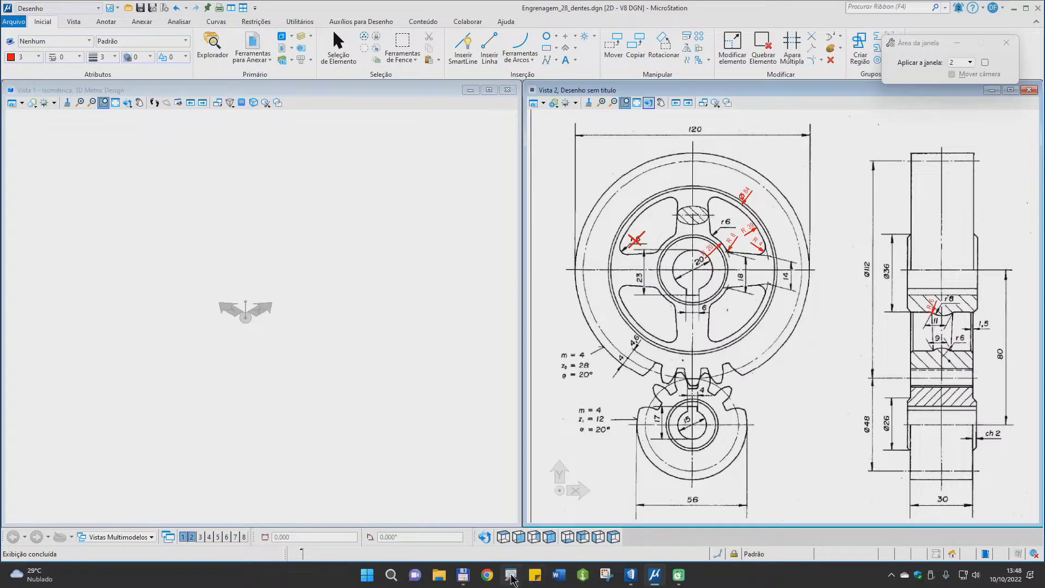
{"action": "left_click", "coordinate": [511, 576]}
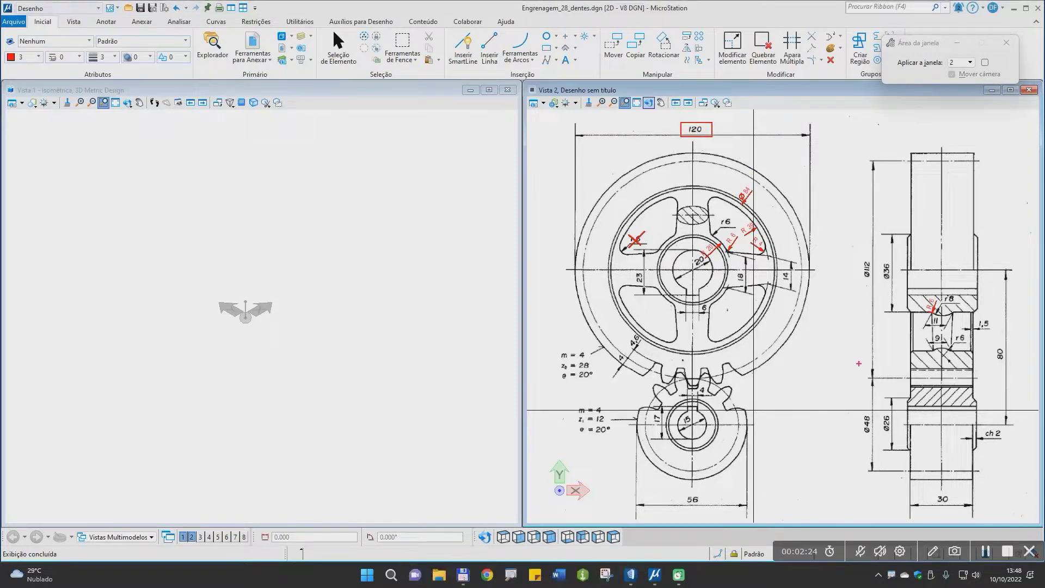
{"action": "left_click", "coordinate": [903, 496]}
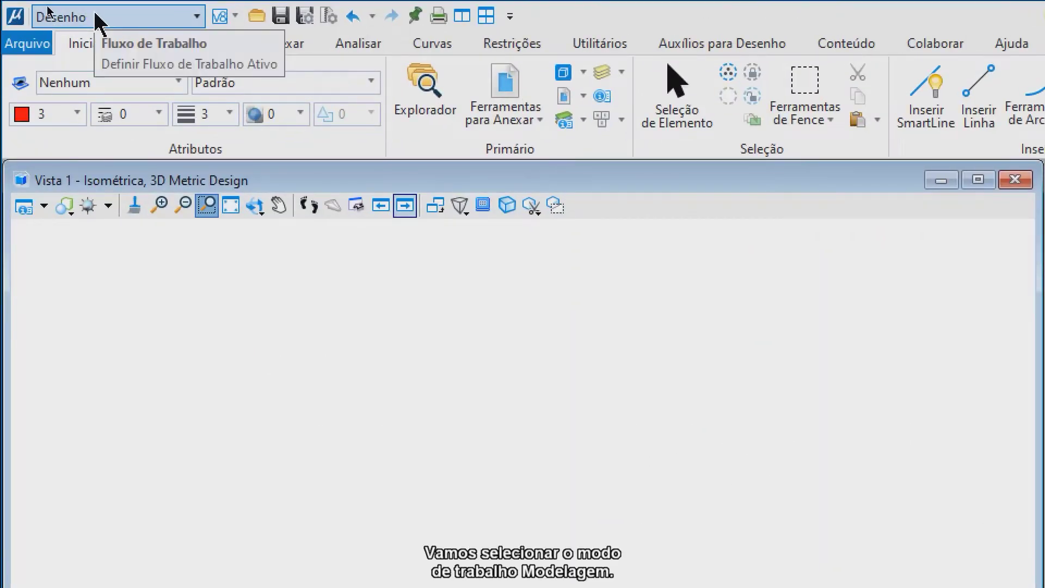
Switch the workflow to Modelagem and start the solid Cylinder tool.
{"action": "left_click", "coordinate": [91, 17]}
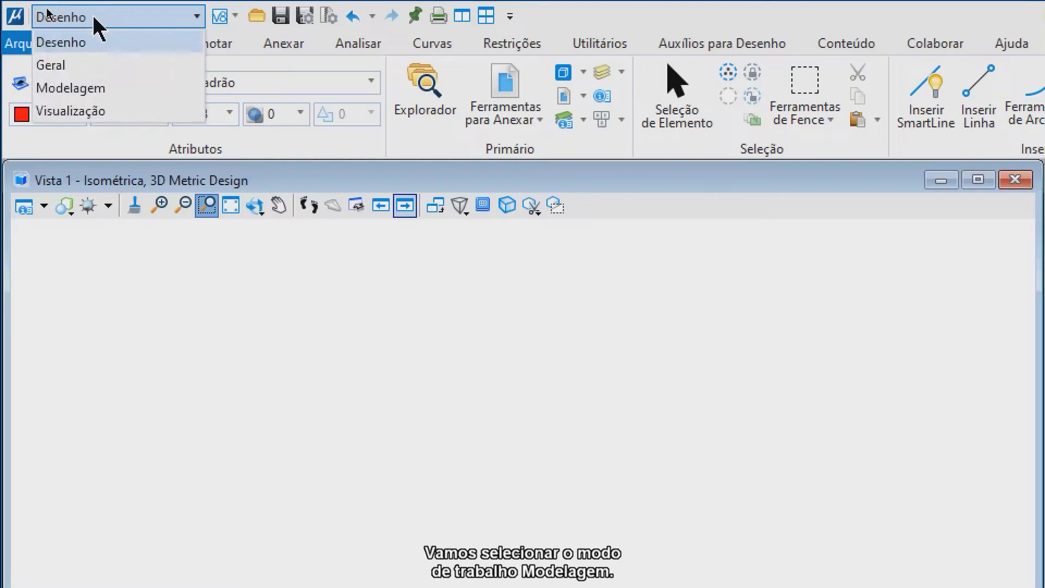
{"action": "left_click", "coordinate": [68, 88]}
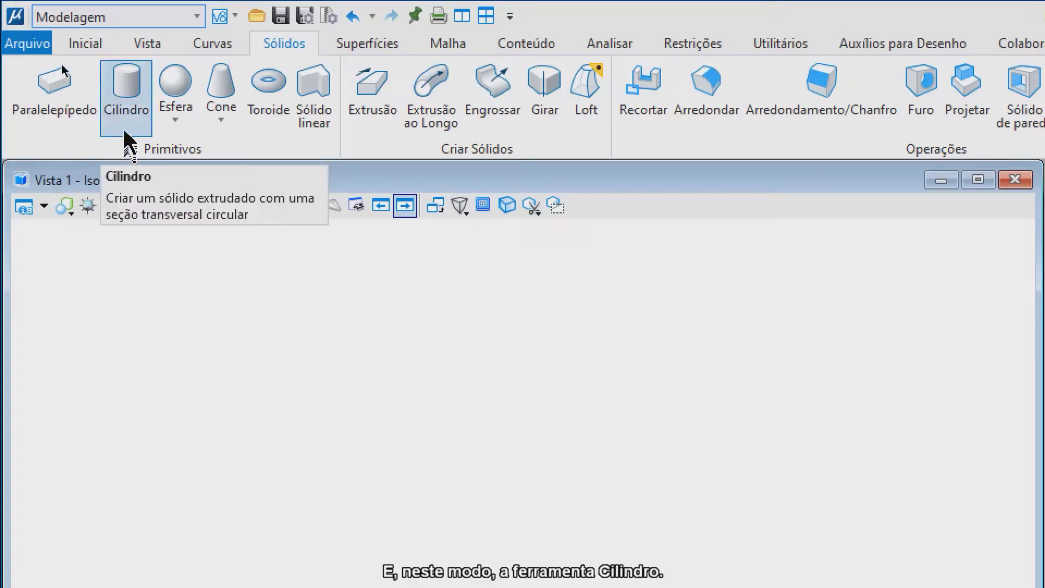
{"action": "left_click", "coordinate": [123, 111]}
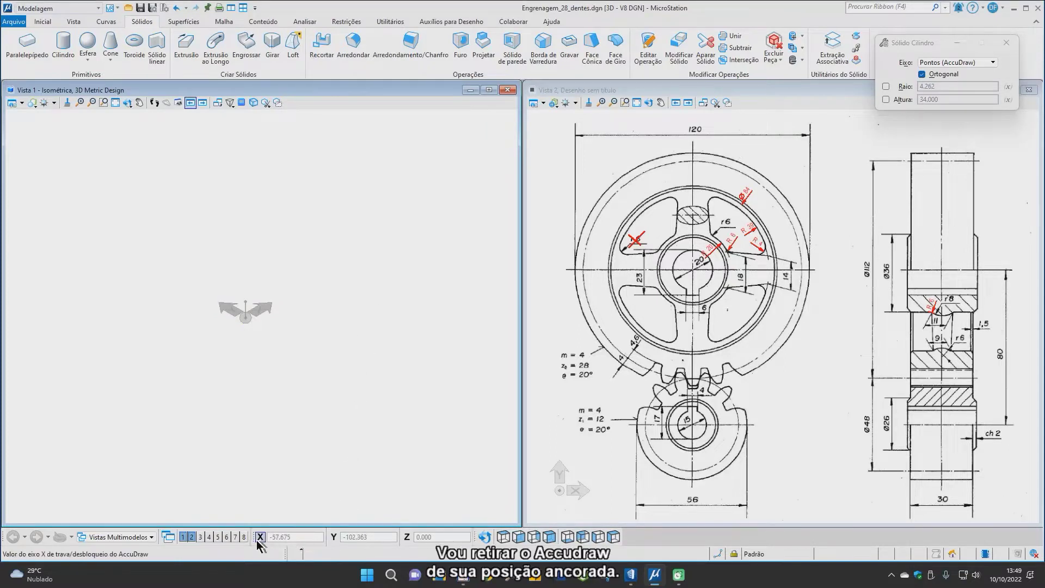
Undock the AccuDraw window into the isometric view and set it to polar coordinates.
{"action": "left_click_drag", "start_coordinate": [251, 537], "coordinate": [353, 442]}
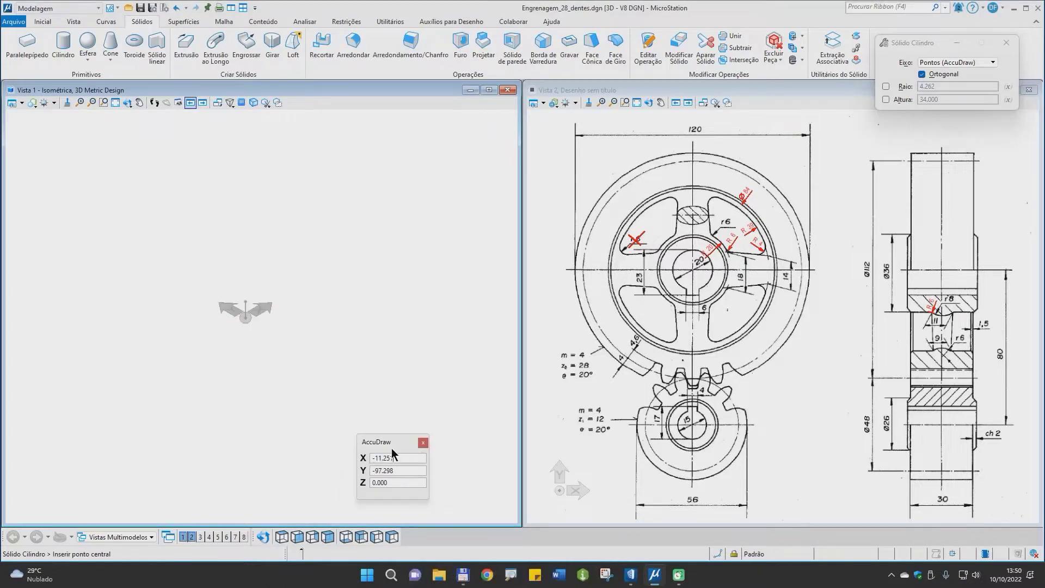
{"action": "key", "text": "space"}
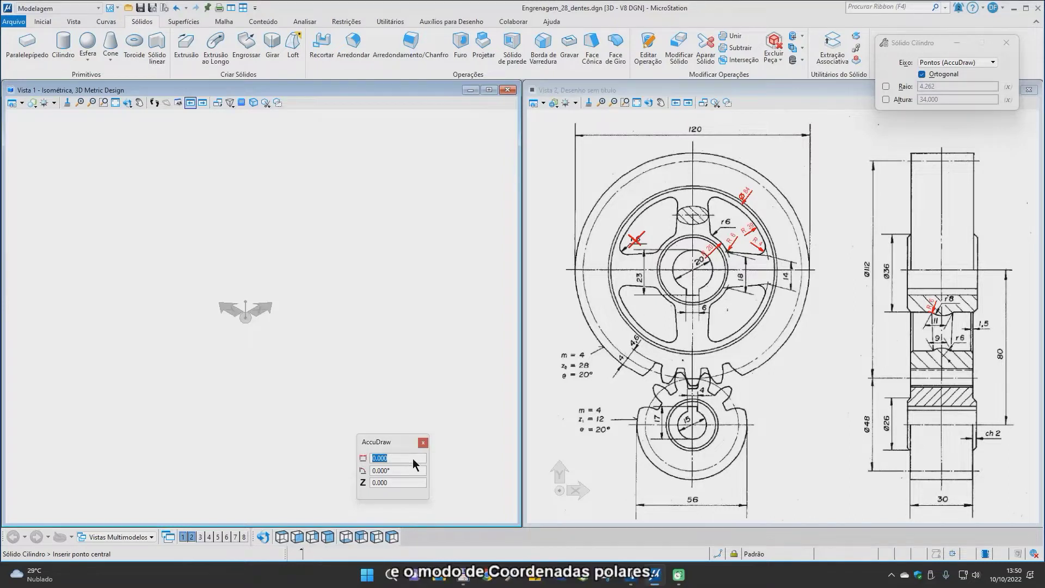
{"action": "key", "text": "space"}
{"action": "key", "text": "m"}
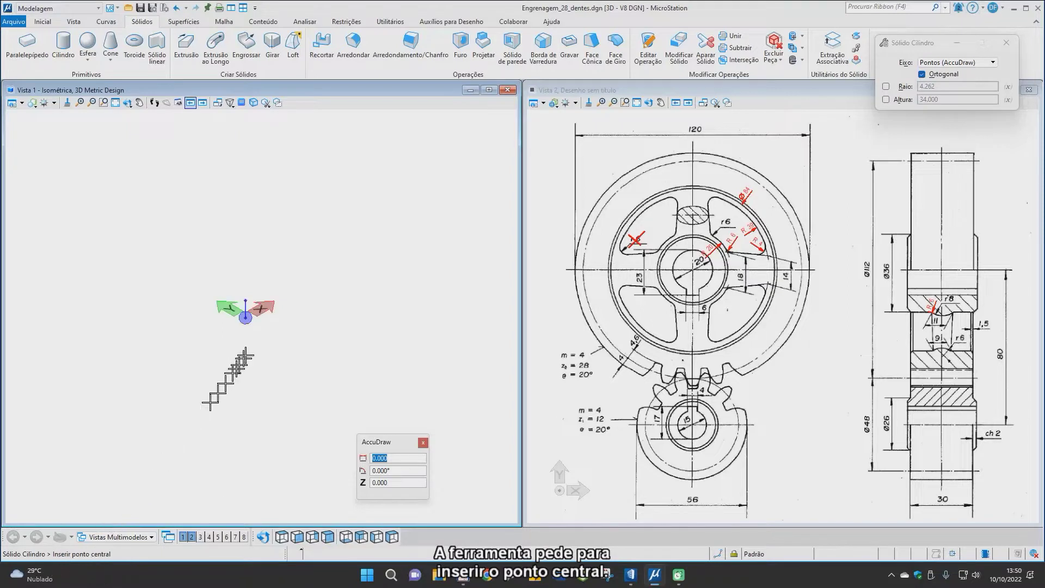
Create a solid cylinder in the front plane, centred on the coordinate system triad, with radius 60 and a height of 30 along Y.
{"action": "left_click", "coordinate": [248, 317]}
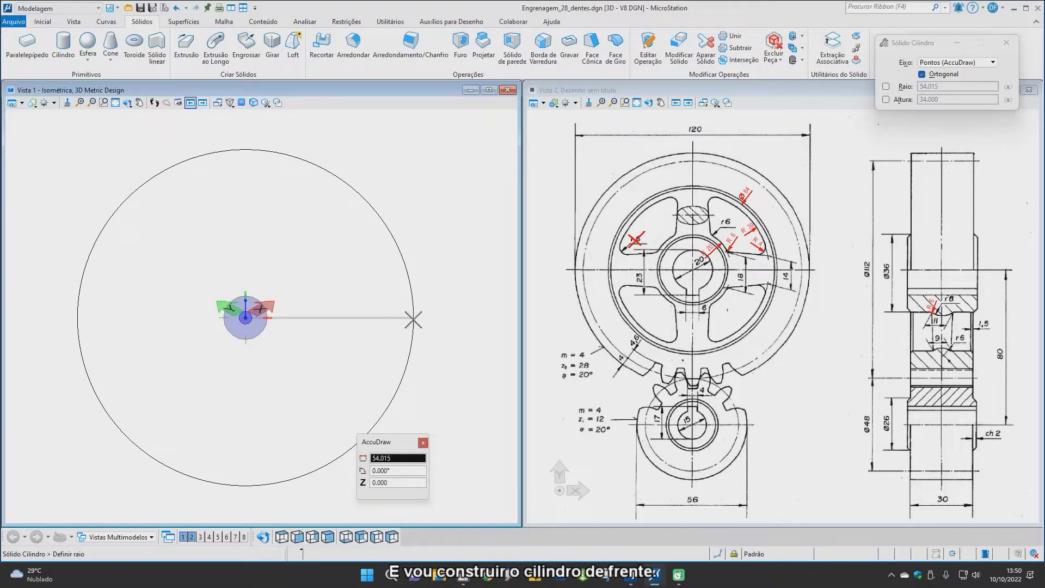
{"action": "key", "text": "f"}
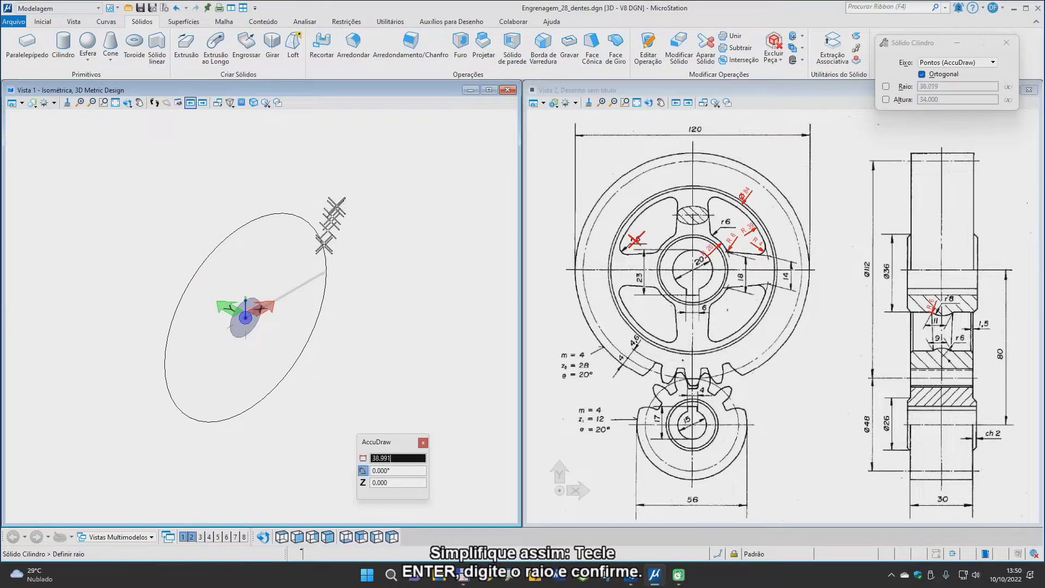
{"action": "type", "text": "60"}
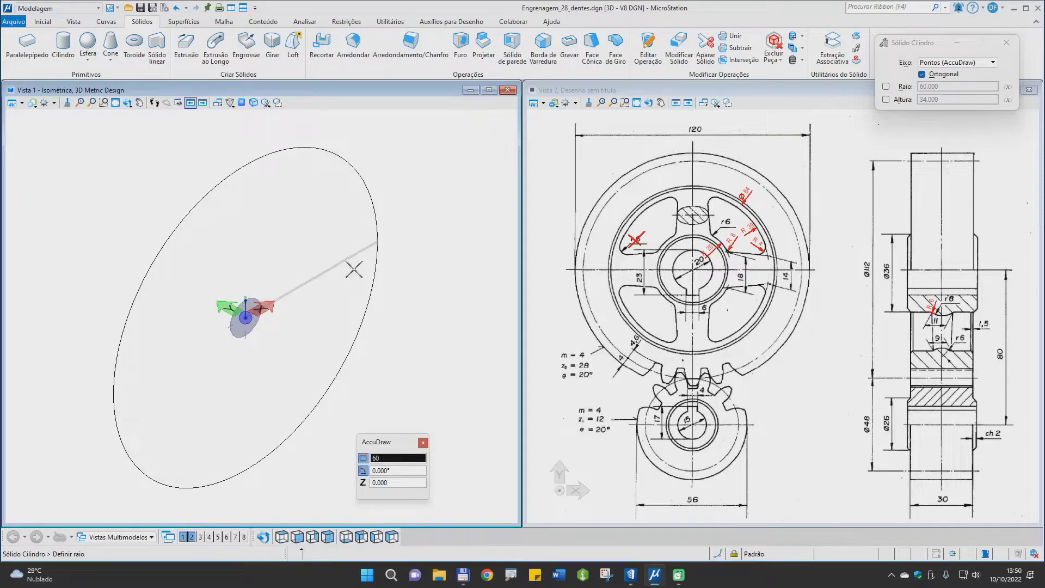
{"action": "left_click", "coordinate": [354, 267]}
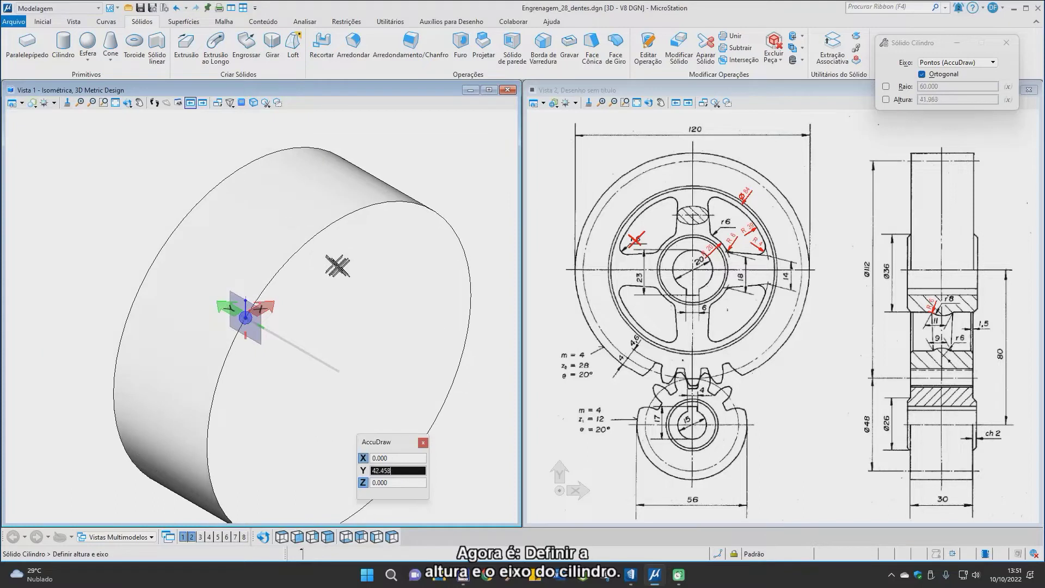
{"action": "type", "text": "3"}
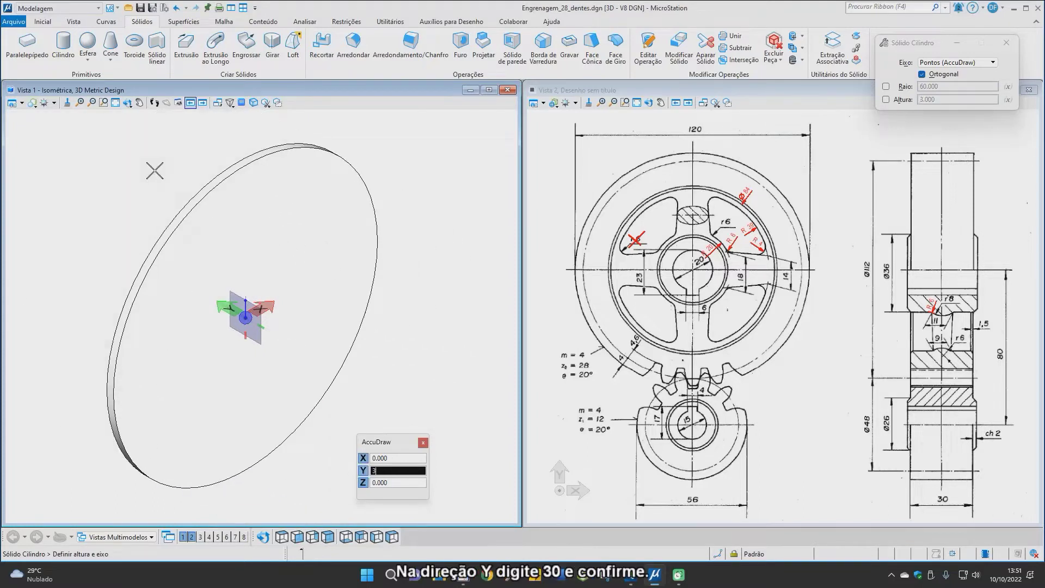
{"action": "type", "text": "0"}
{"action": "left_click", "coordinate": [156, 170]}
Cut a simple through hole of diameter 84, normal to the face, at the centre of the cylinder's front base.
{"action": "middle_click_drag", "start_coordinate": [189, 200], "coordinate": [214, 208]}
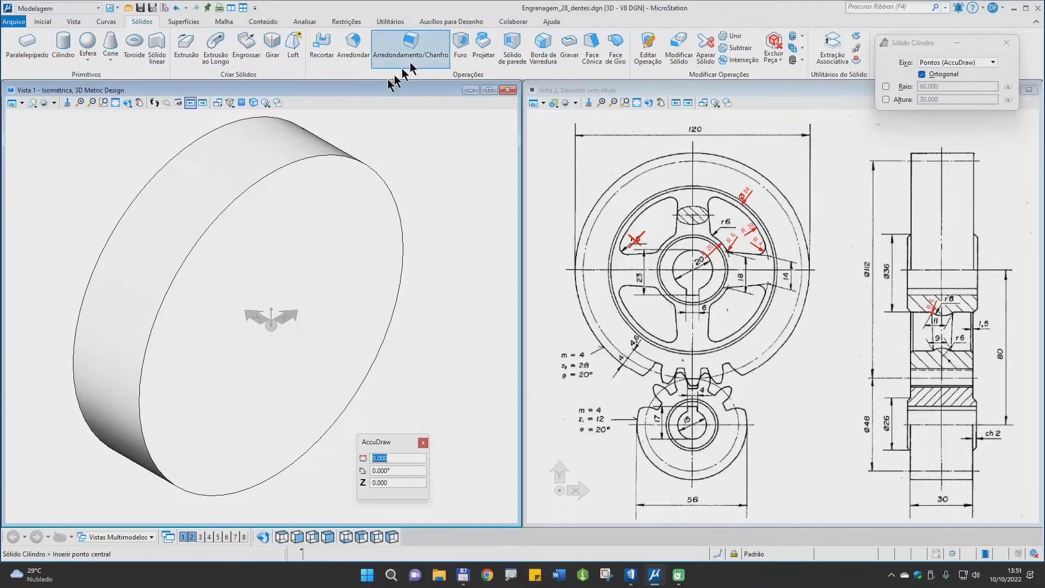
{"action": "left_click", "coordinate": [461, 43]}
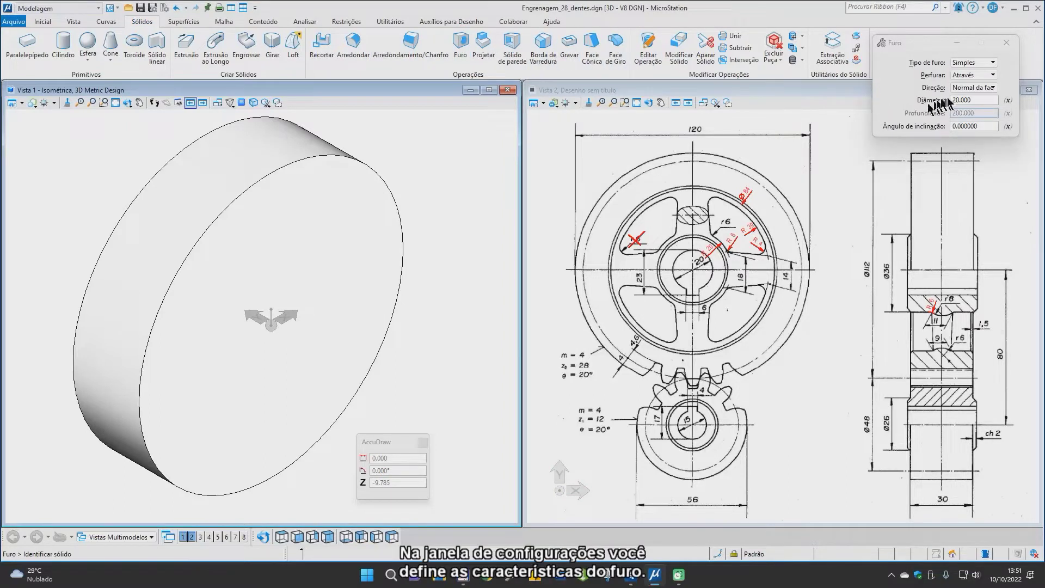
{"action": "left_click", "coordinate": [979, 101]}
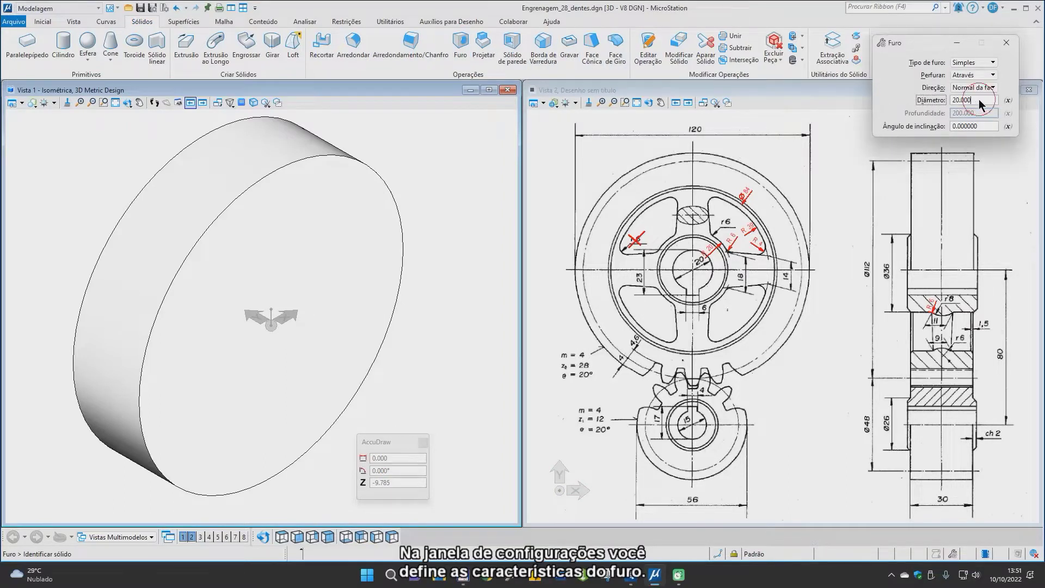
{"action": "left_click_drag", "start_coordinate": [979, 101], "coordinate": [953, 101]}
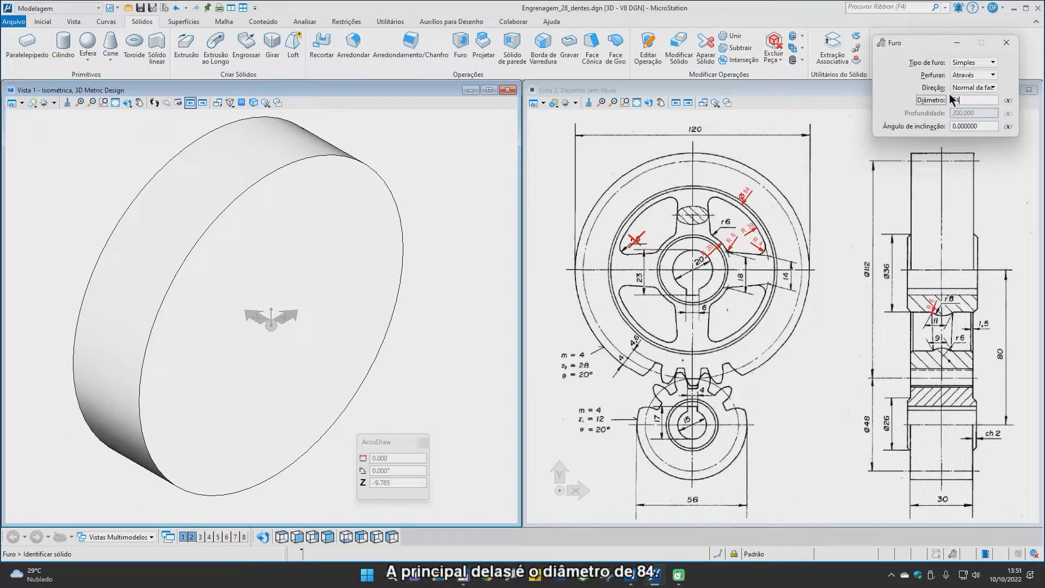
{"action": "type", "text": "84"}
{"action": "key", "text": "Tab"}
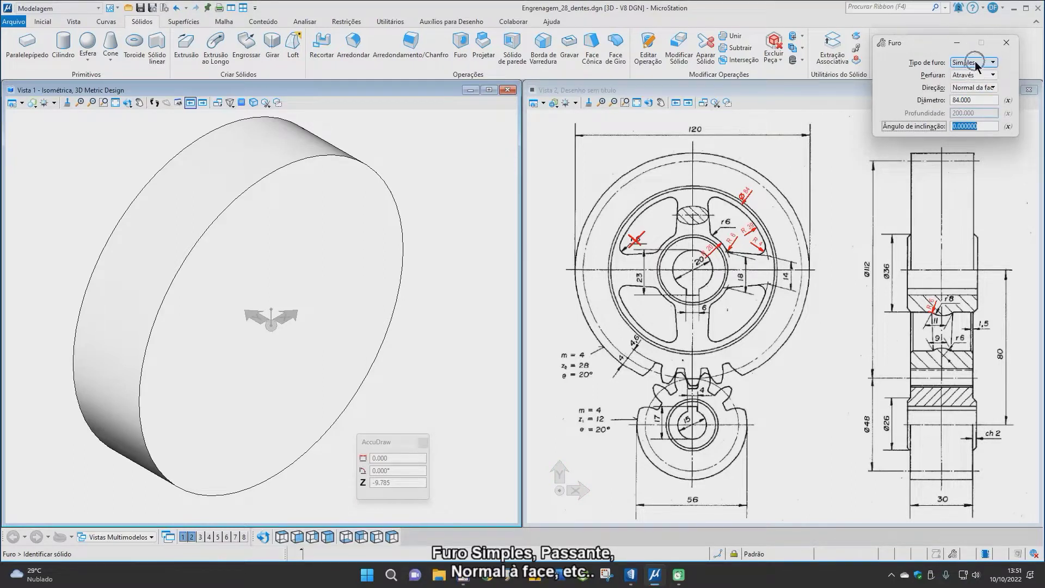
{"action": "key", "text": "ctrl"}
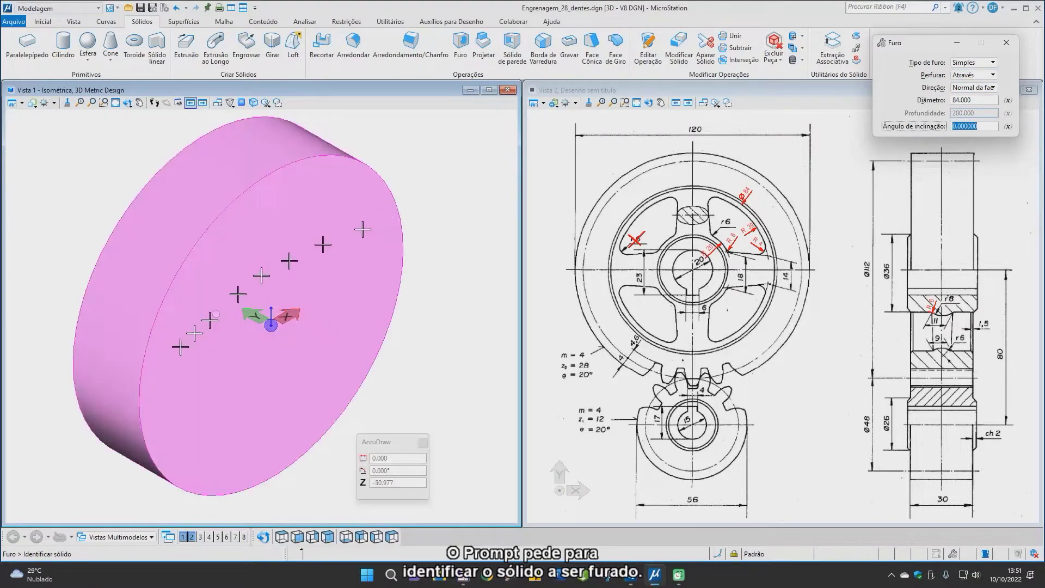
{"action": "key", "text": "ctrl"}
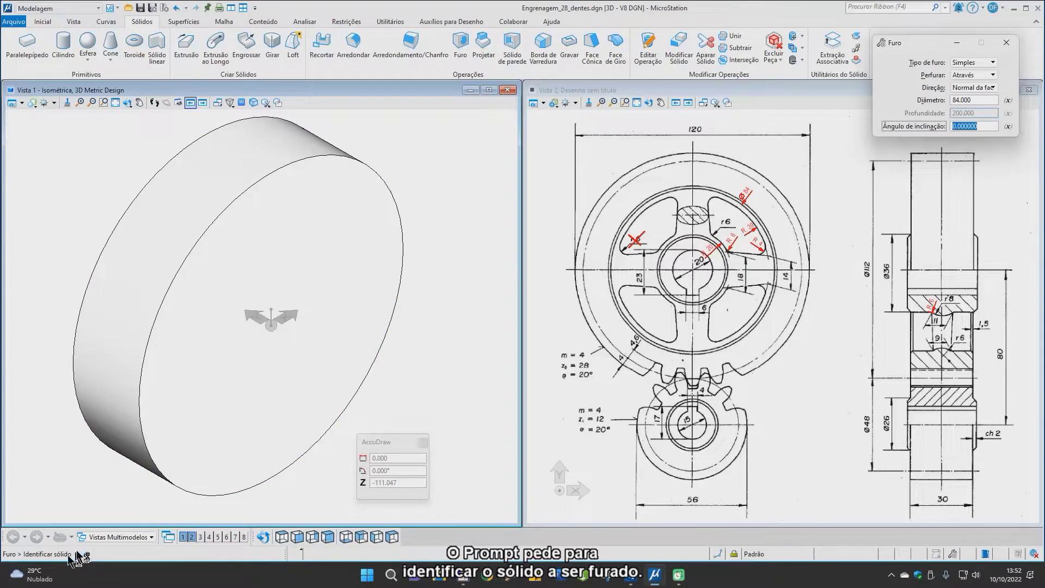
{"action": "left_click", "coordinate": [181, 488]}
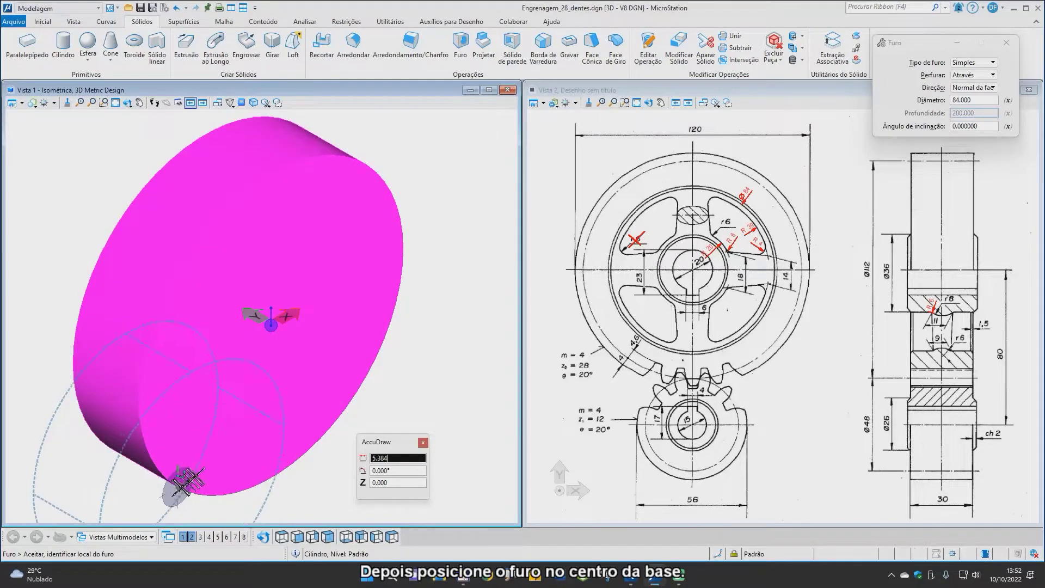
{"action": "left_click", "coordinate": [271, 325]}
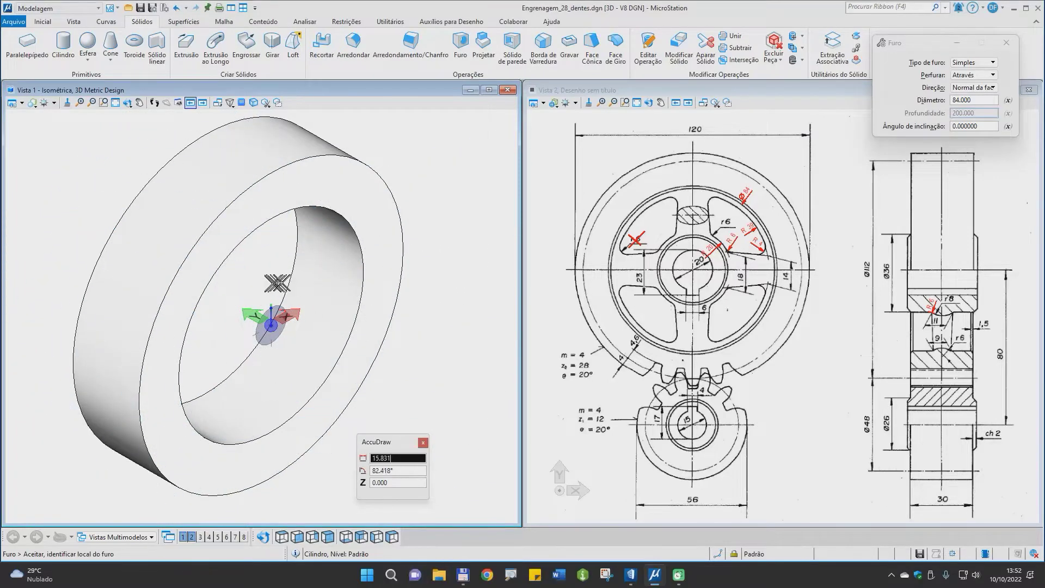
{"action": "right_click", "coordinate": [284, 285]}
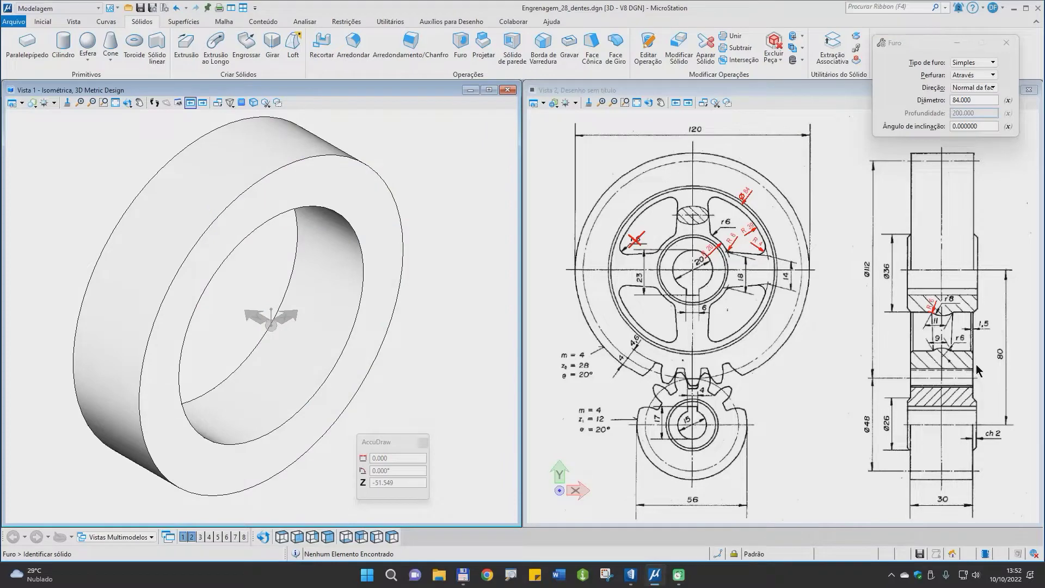
Draw a horizontal circle of radius 6 by its centre in the empty space beside the wheel, as the inner ridge profile.
{"action": "scroll", "coordinate": [979, 371], "scroll_direction": "up", "scroll_amount": 5}
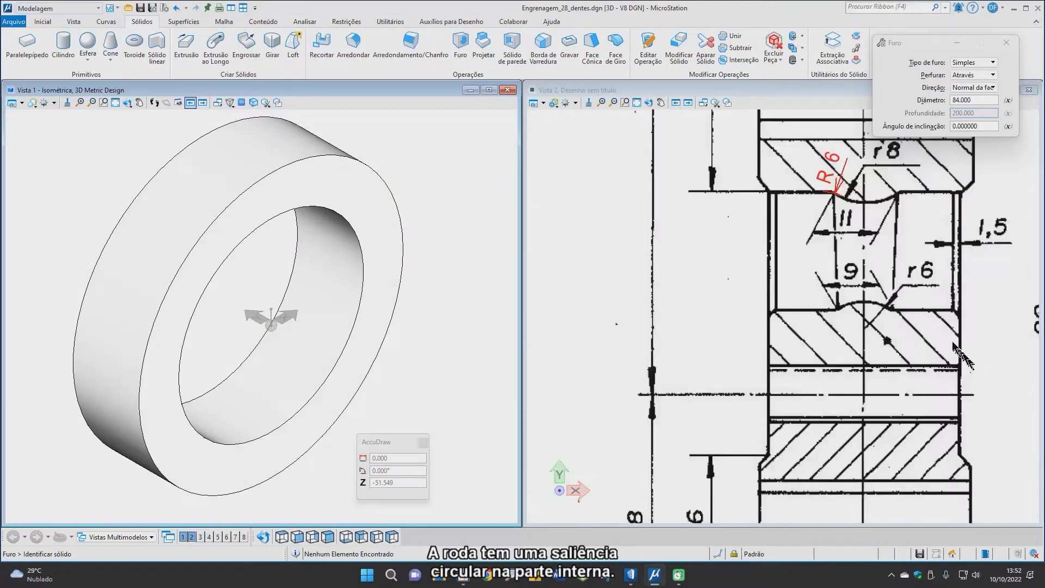
{"action": "scroll", "coordinate": [947, 333], "scroll_direction": "up", "scroll_amount": 2}
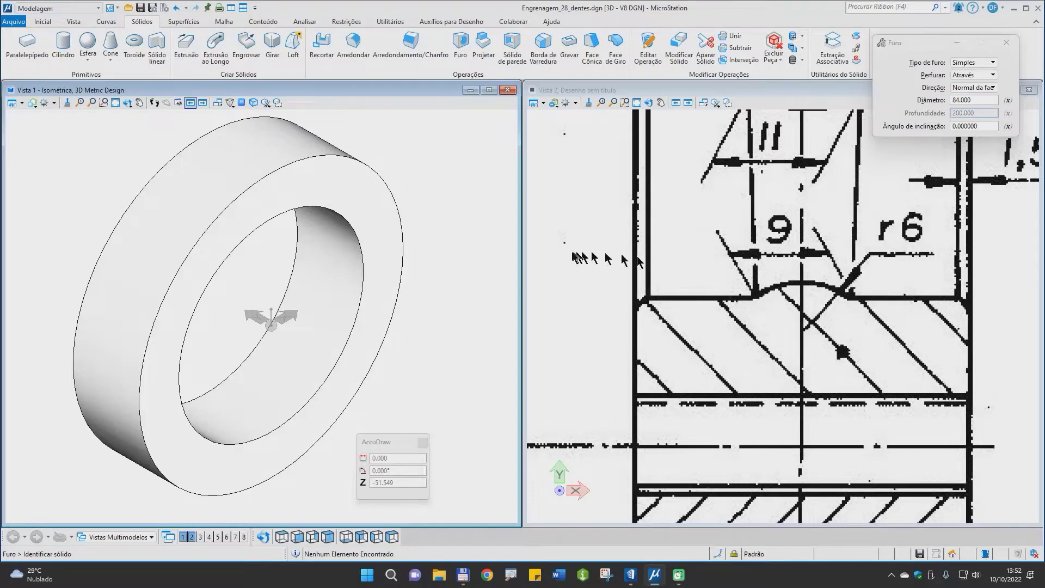
{"action": "key", "text": "space"}
{"action": "left_click", "coordinate": [489, 231]}
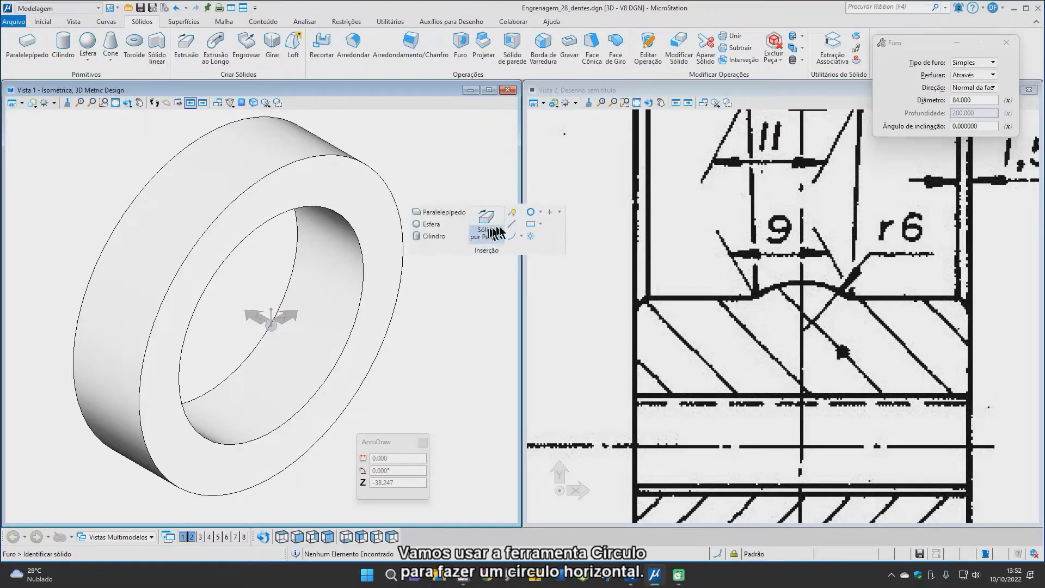
{"action": "left_click", "coordinate": [531, 212]}
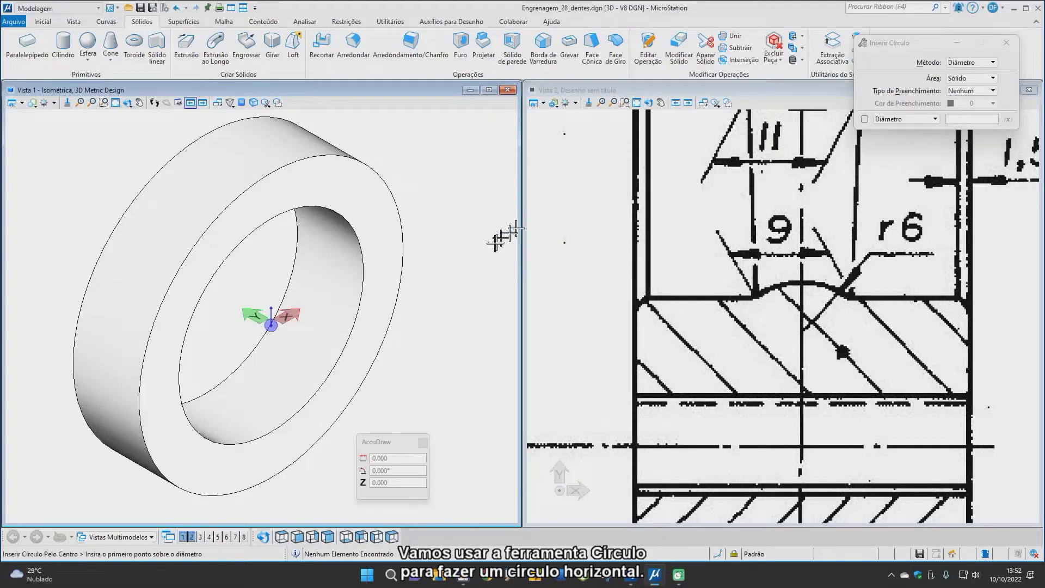
{"action": "left_click", "coordinate": [431, 332]}
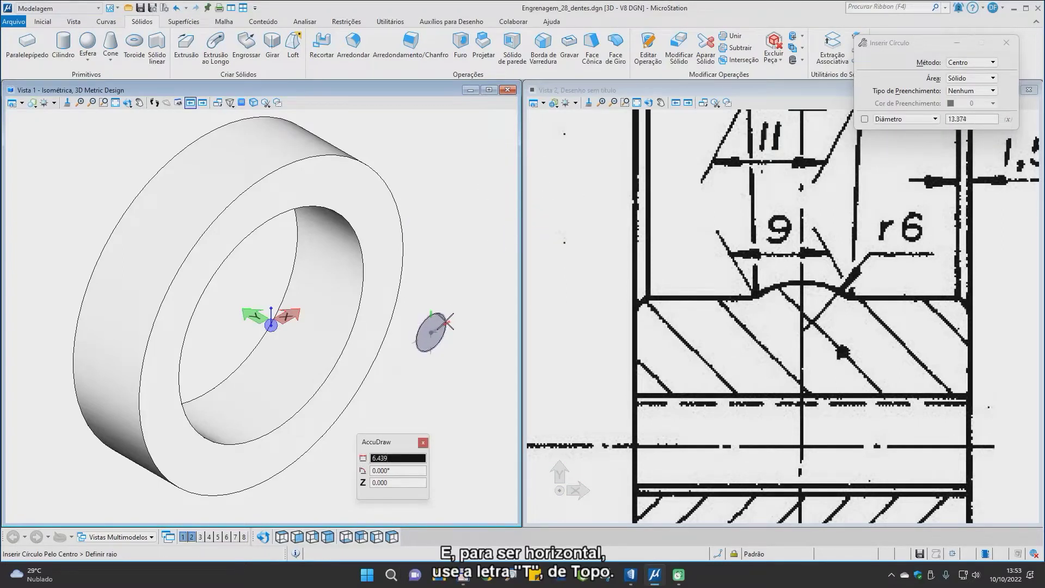
{"action": "key", "text": "t"}
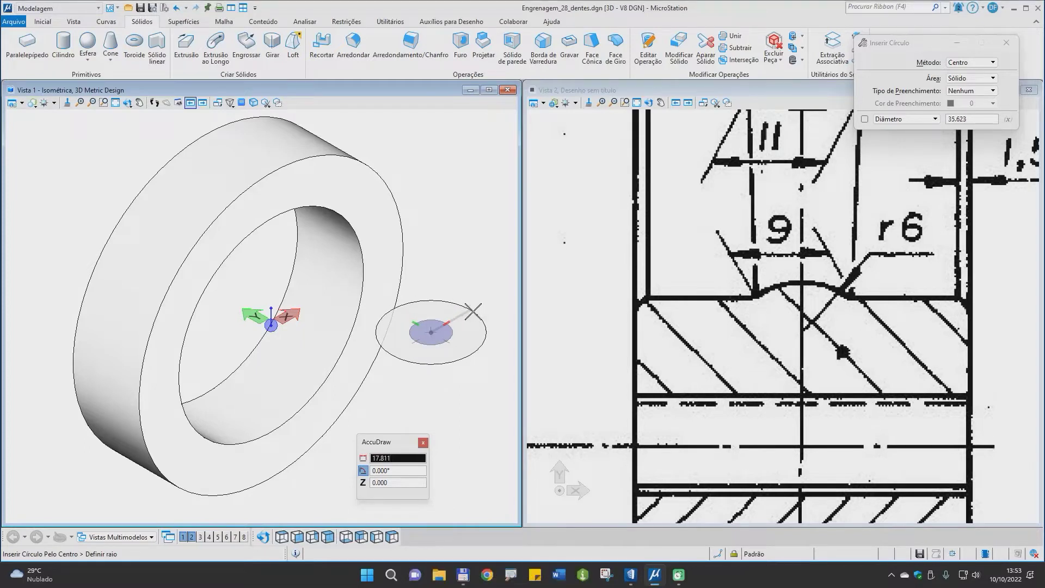
{"action": "type", "text": "6"}
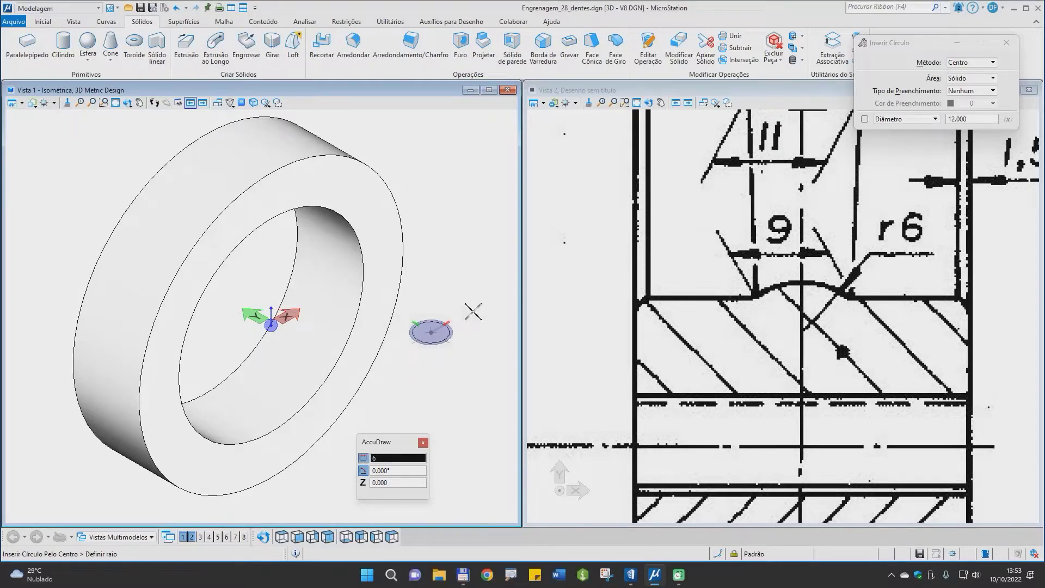
{"action": "left_click", "coordinate": [473, 310]}
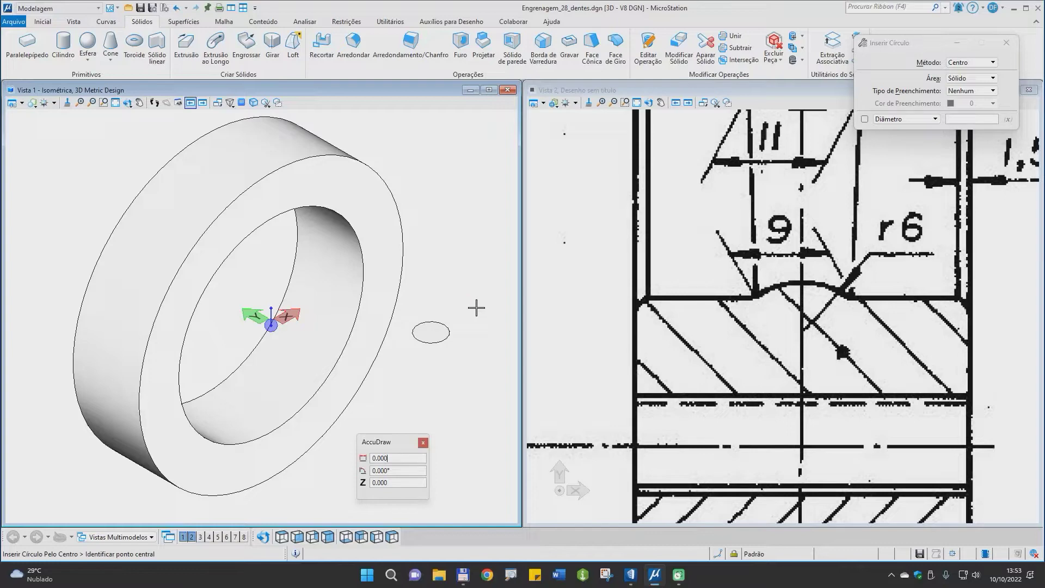
Move the circle by the edge point facing the wheel to a point 39 mm along X from the centre of the wheel's hole.
{"action": "mouse_move", "coordinate": [361, 273]}
{"action": "middle_mouse_down", "text": "shift"}
{"action": "mouse_move", "coordinate": [313, 355]}
{"action": "mouse_move", "coordinate": [285, 371]}
{"action": "mouse_move", "coordinate": [366, 263]}
{"action": "middle_mouse_up", "text": "shift"}
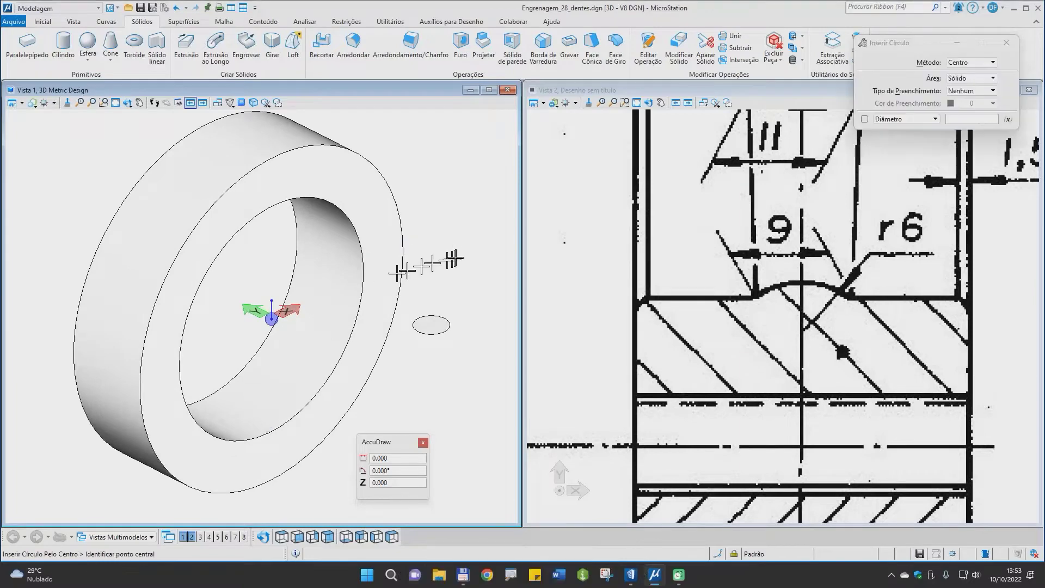
{"action": "scroll", "coordinate": [700, 329], "scroll_direction": "down", "scroll_amount": 5}
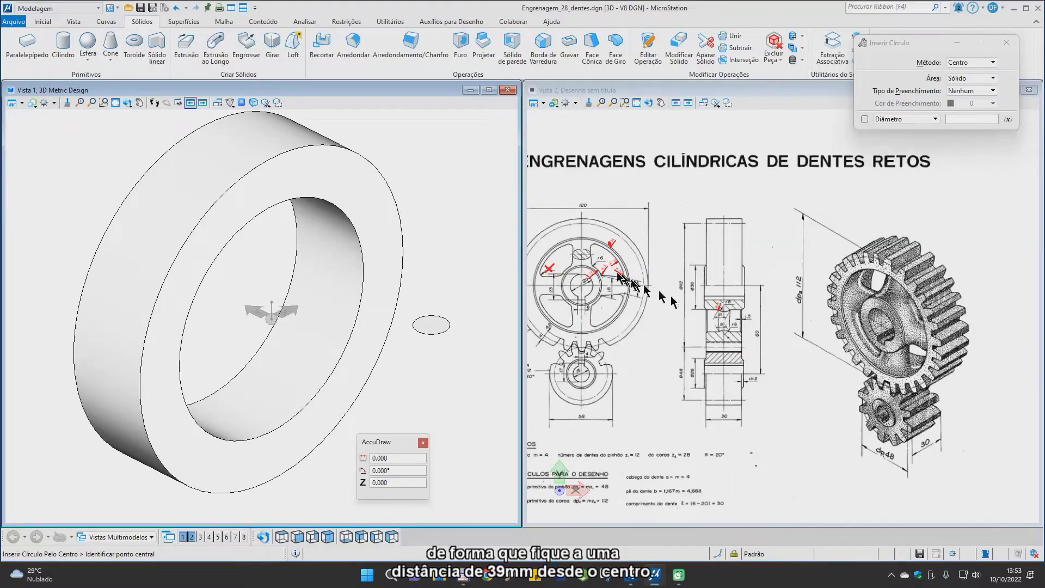
{"action": "scroll", "coordinate": [601, 265], "scroll_direction": "up", "scroll_amount": 5}
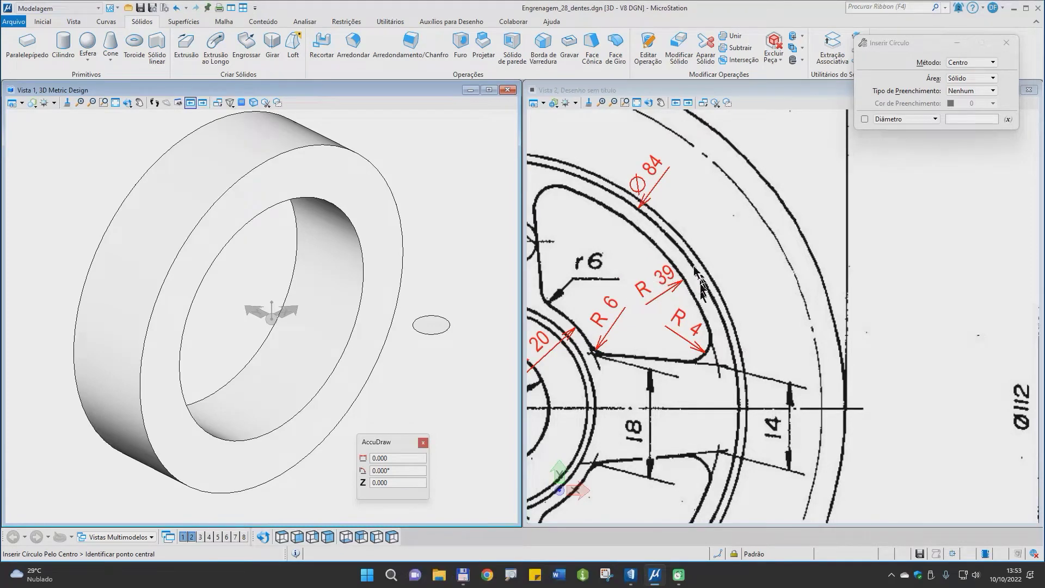
{"action": "right_click", "coordinate": [483, 275]}
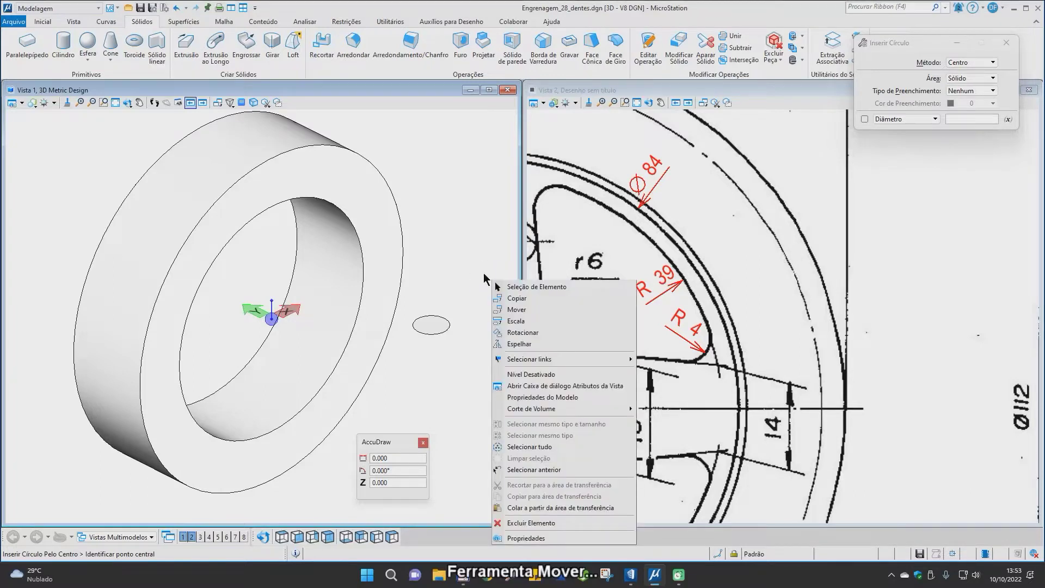
{"action": "left_click", "coordinate": [503, 309]}
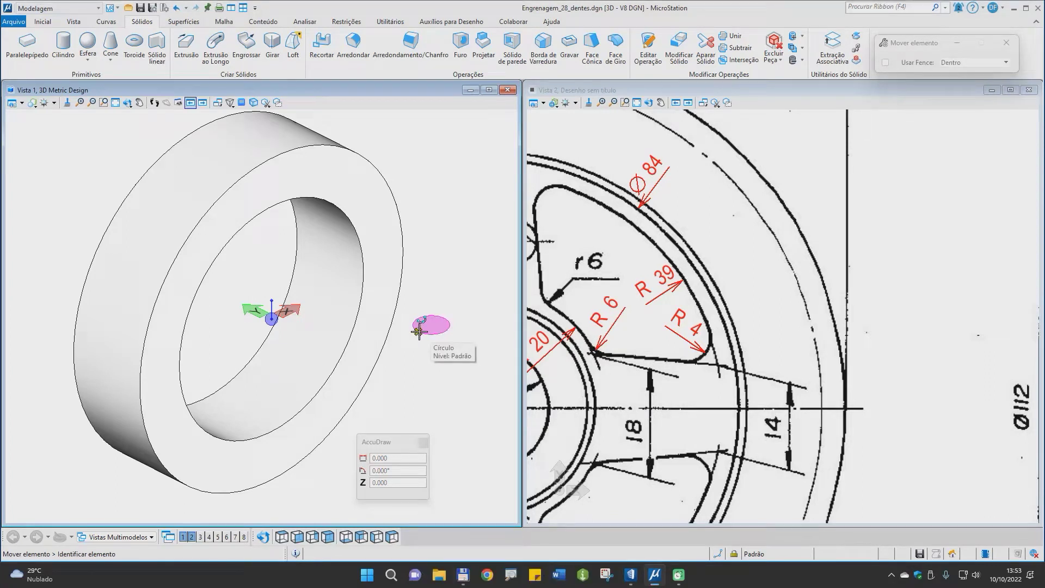
{"action": "left_click", "coordinate": [419, 331]}
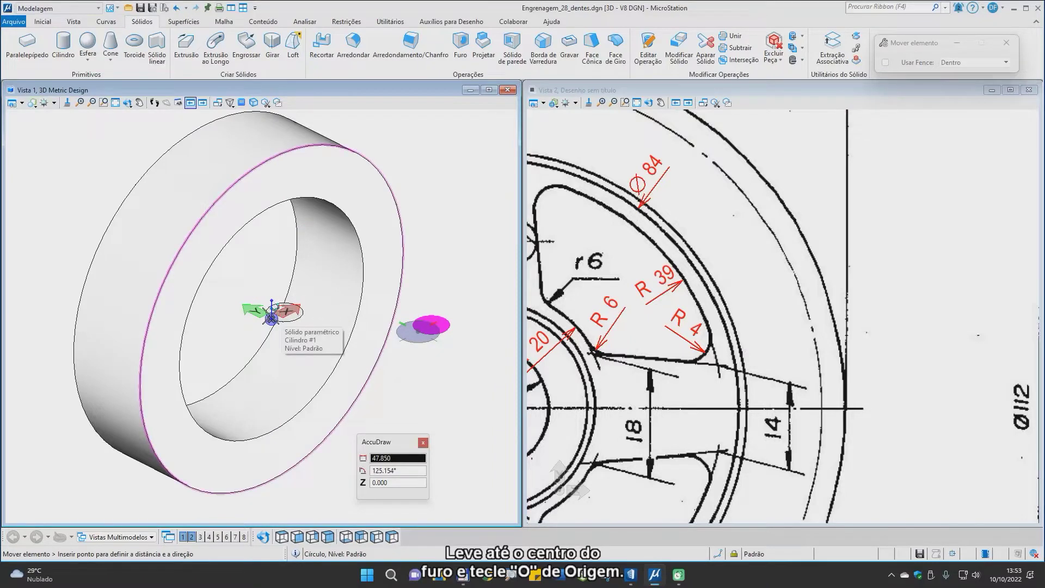
{"action": "key", "text": "o"}
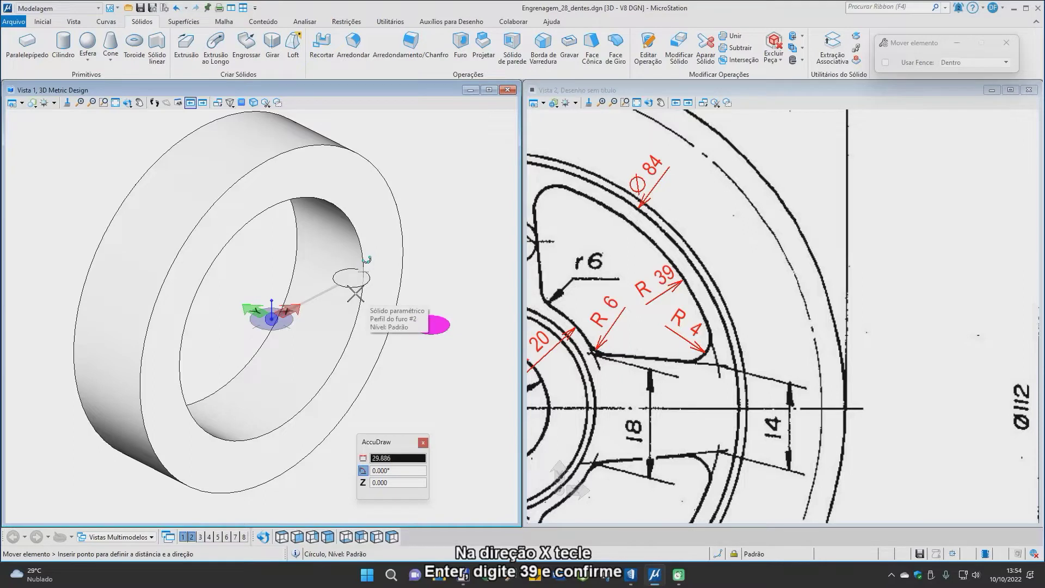
{"action": "type", "text": "39"}
{"action": "left_click", "coordinate": [356, 295]}
{"action": "right_click", "coordinate": [355, 295]}
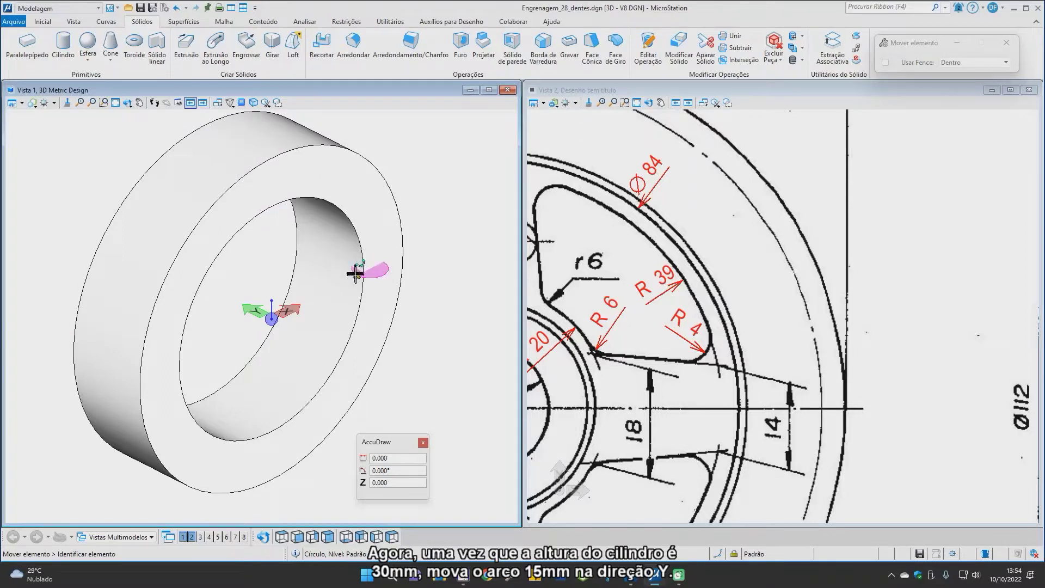
Move the circle 15 mm along Y into the wheel's thickness.
{"action": "left_click", "coordinate": [356, 275]}
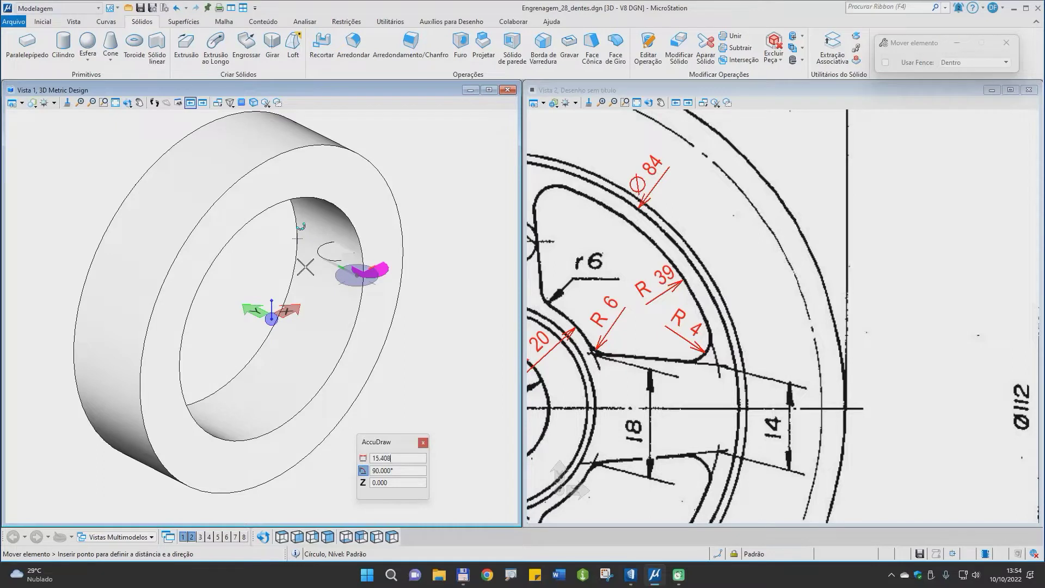
{"action": "type", "text": "15"}
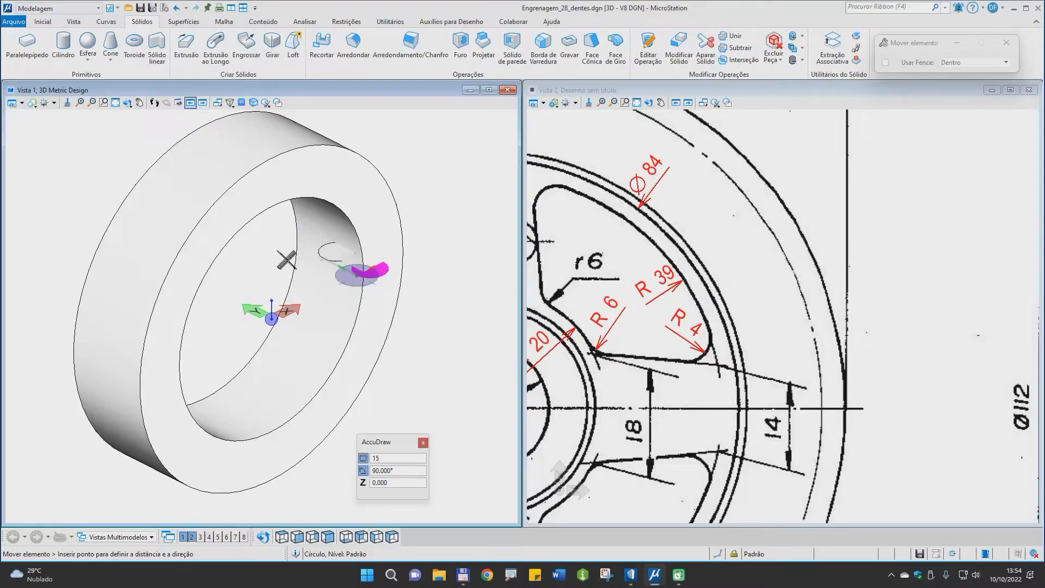
{"action": "left_click", "coordinate": [284, 258]}
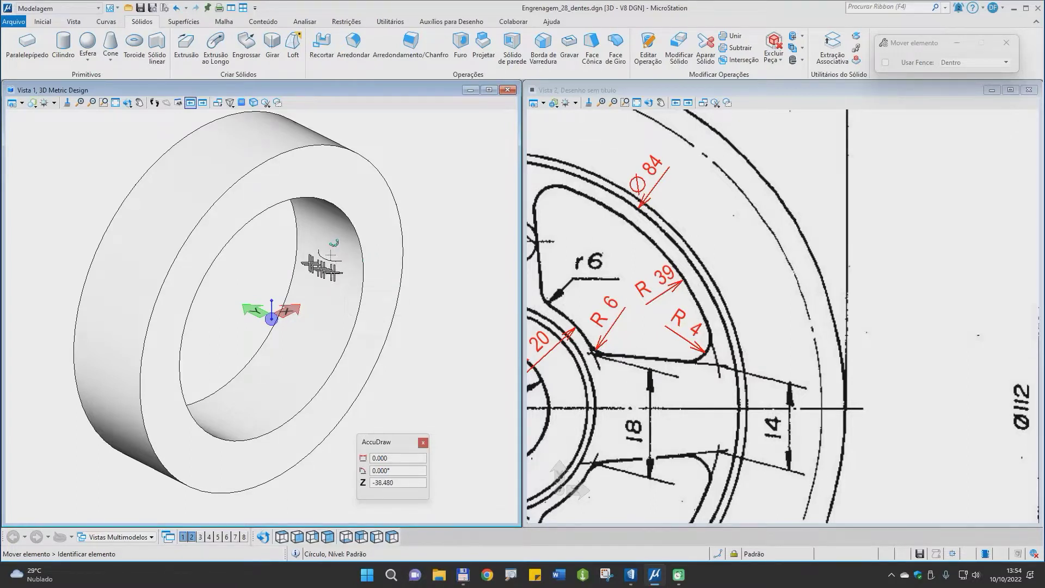
Create a separate solid cylinder for the hub beside the wheel, in the front plane, with radius 36/2 and height 34 along Y.
{"action": "scroll", "coordinate": [237, 243], "scroll_direction": "down", "scroll_amount": 2}
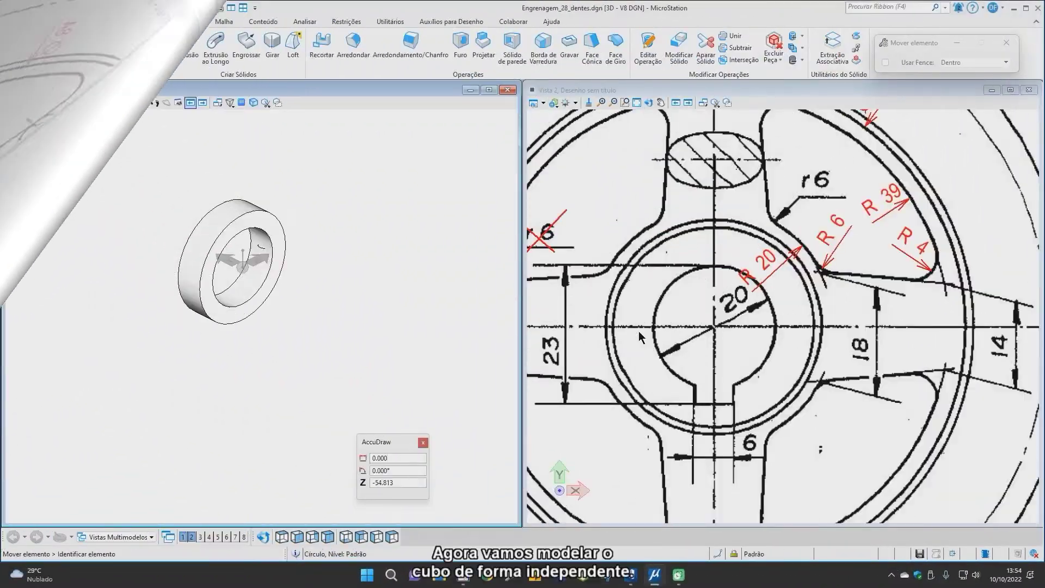
{"action": "scroll", "coordinate": [642, 333], "scroll_direction": "down", "scroll_amount": 2}
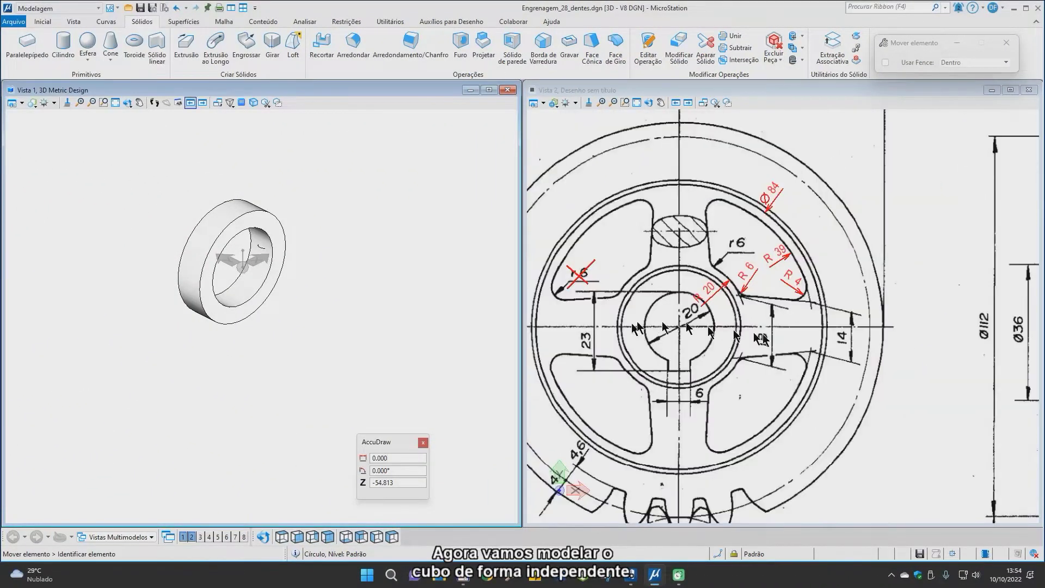
{"action": "middle_click_drag", "start_coordinate": [977, 369], "coordinate": [859, 339]}
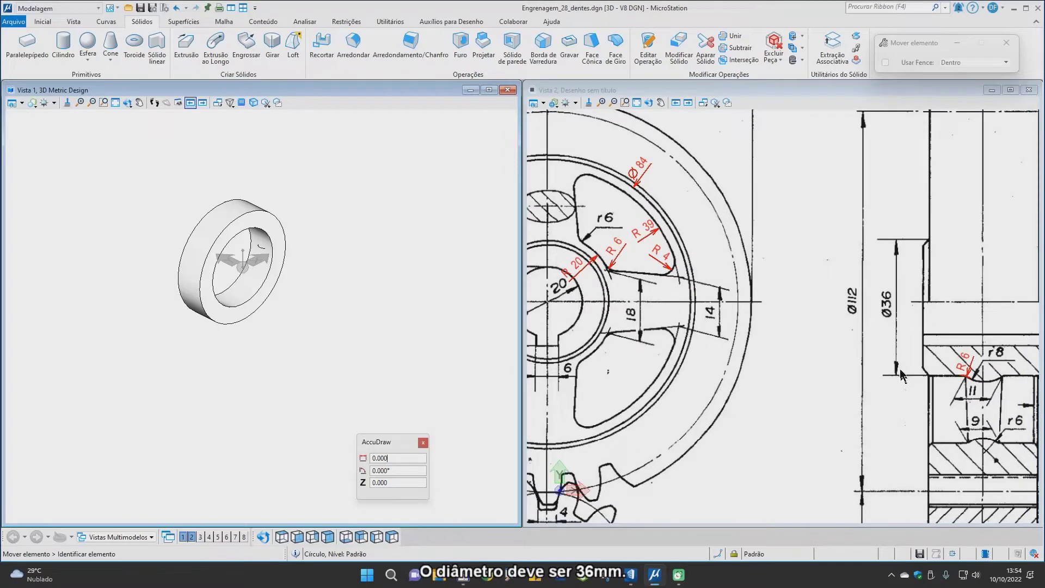
{"action": "scroll", "coordinate": [761, 301], "scroll_direction": "down", "scroll_amount": 1}
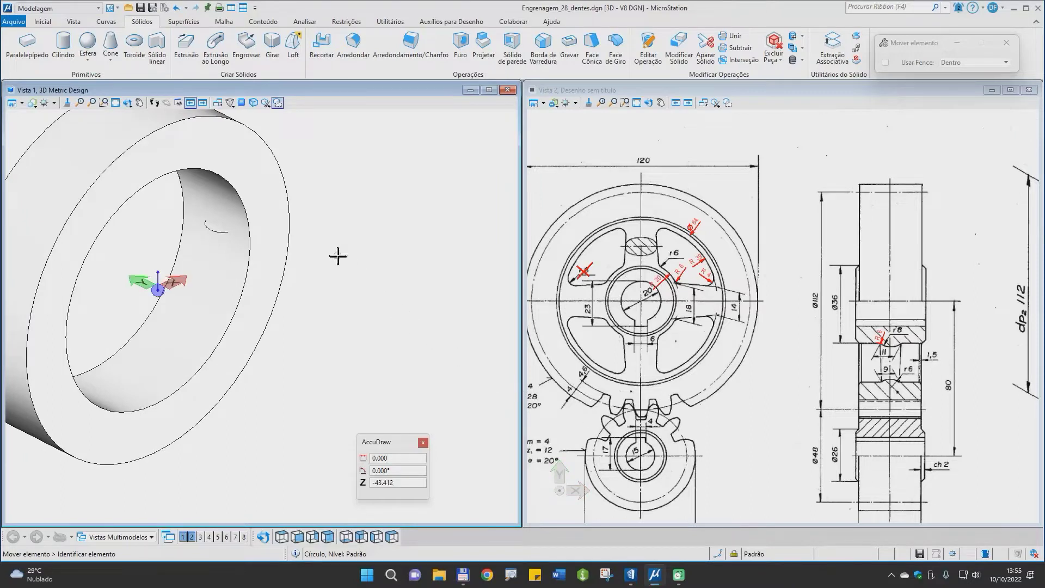
{"action": "left_click", "coordinate": [64, 48]}
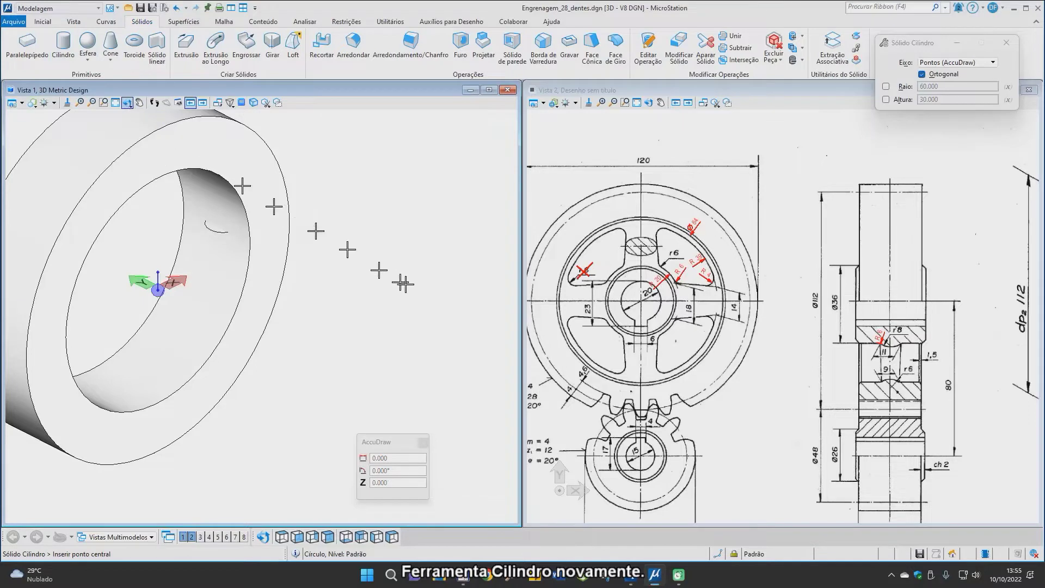
{"action": "left_click", "coordinate": [367, 321]}
{"action": "key", "text": "f"}
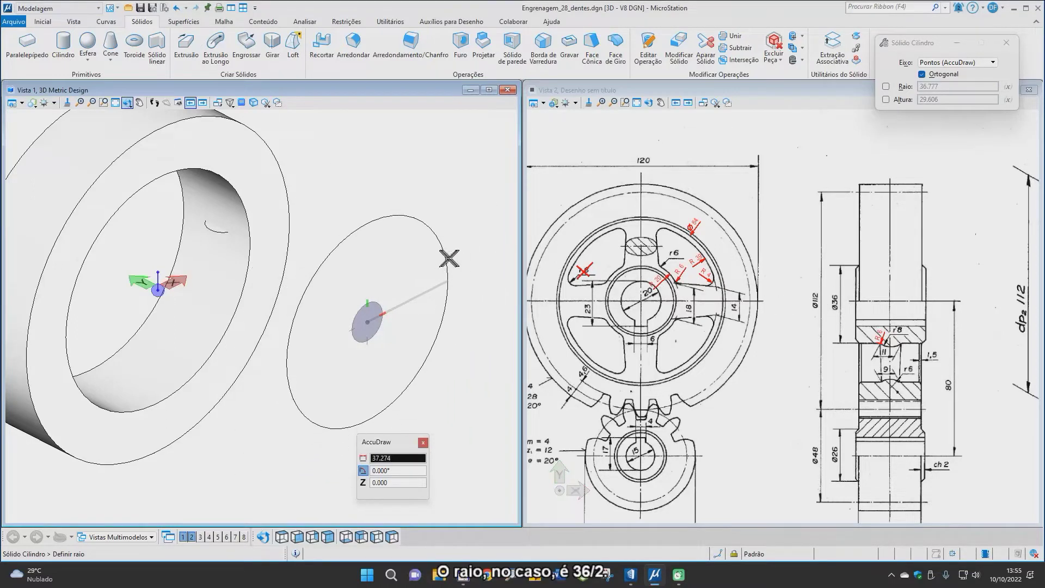
{"action": "type", "text": "36/2"}
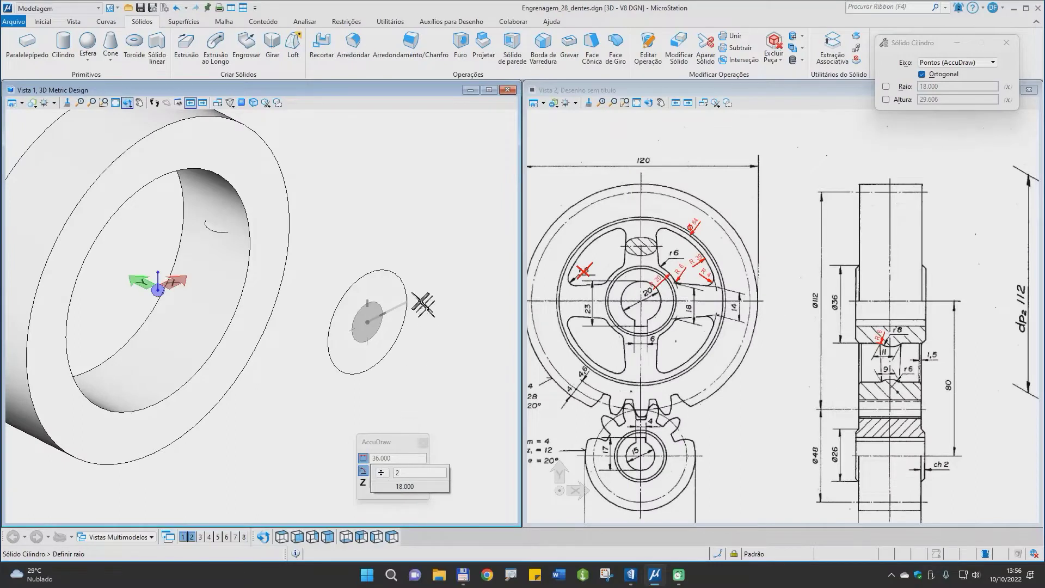
{"action": "left_click", "coordinate": [420, 299]}
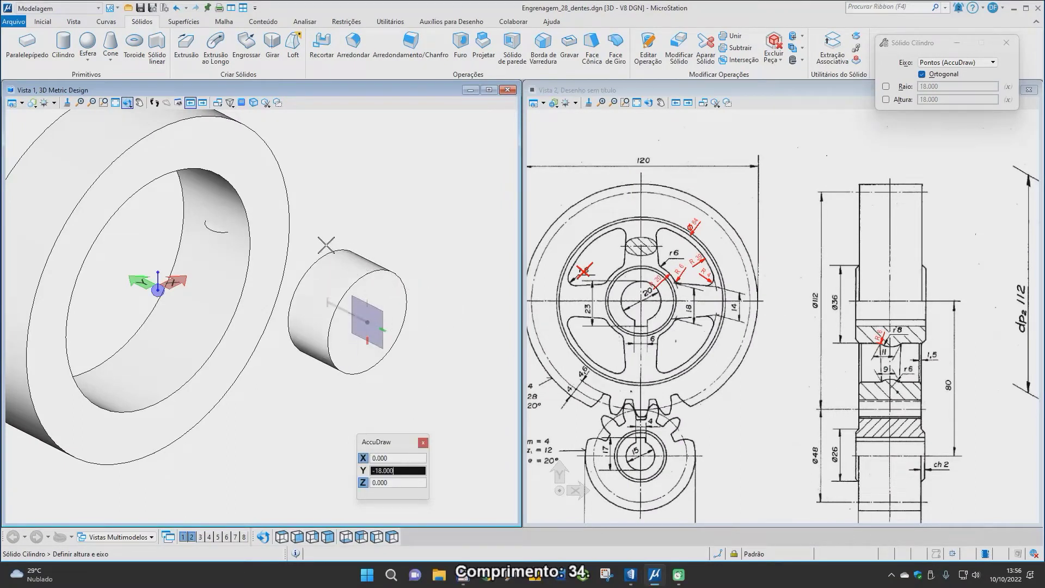
{"action": "type", "text": "34"}
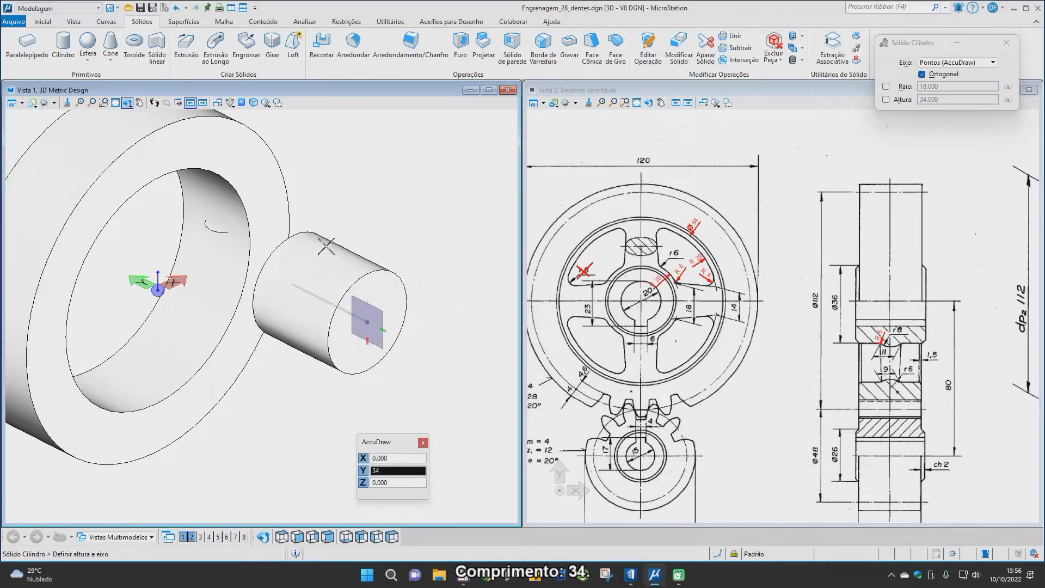
{"action": "left_click", "coordinate": [327, 246]}
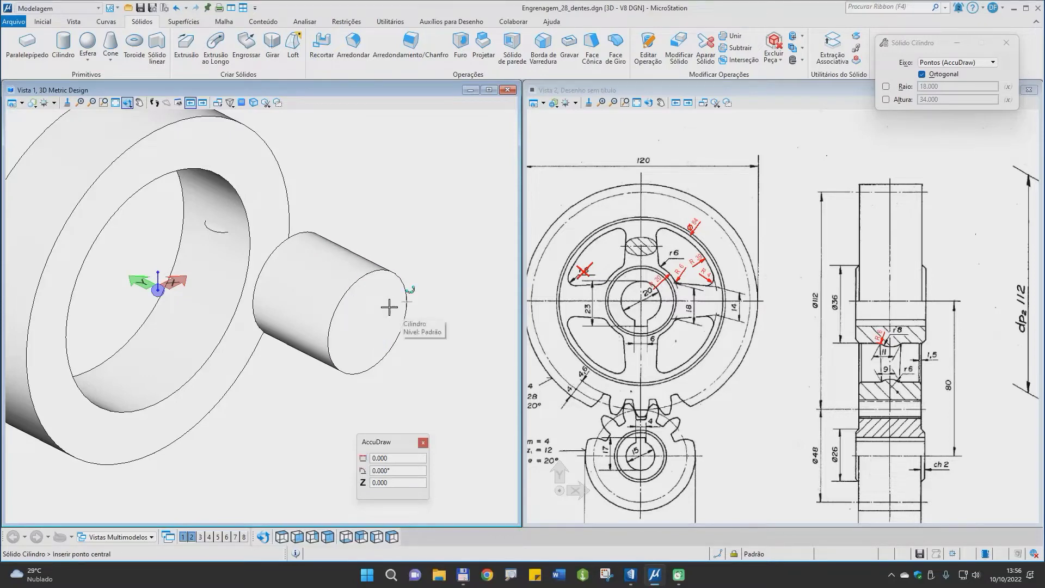
Draw a horizontal circle of radius 8 by its centre in the empty space beside the hub cylinder, as the hub ridge profile.
{"action": "scroll", "coordinate": [913, 346], "scroll_direction": "up", "scroll_amount": 7}
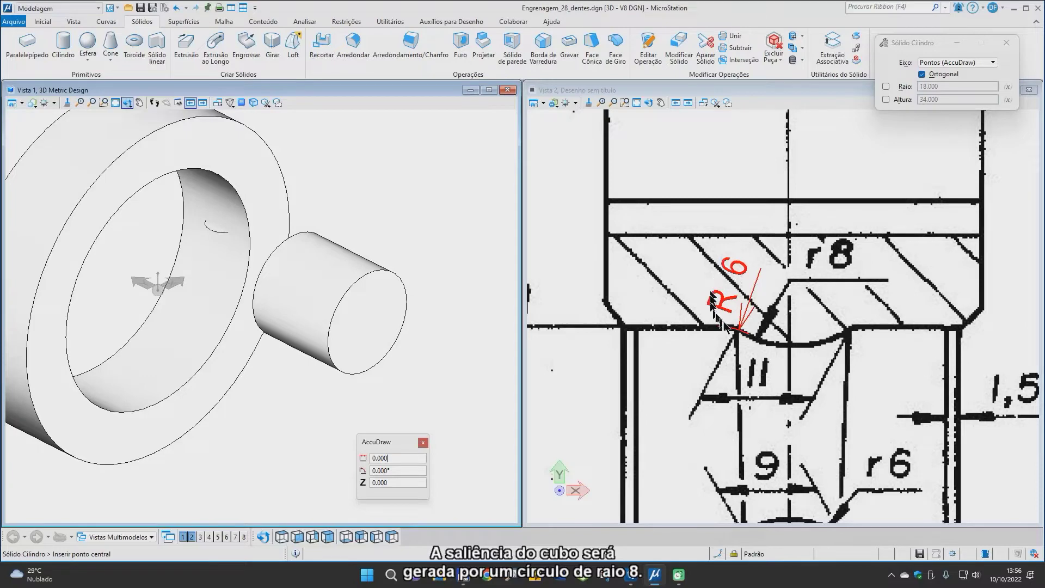
{"action": "scroll", "coordinate": [793, 348], "scroll_direction": "down", "scroll_amount": 6}
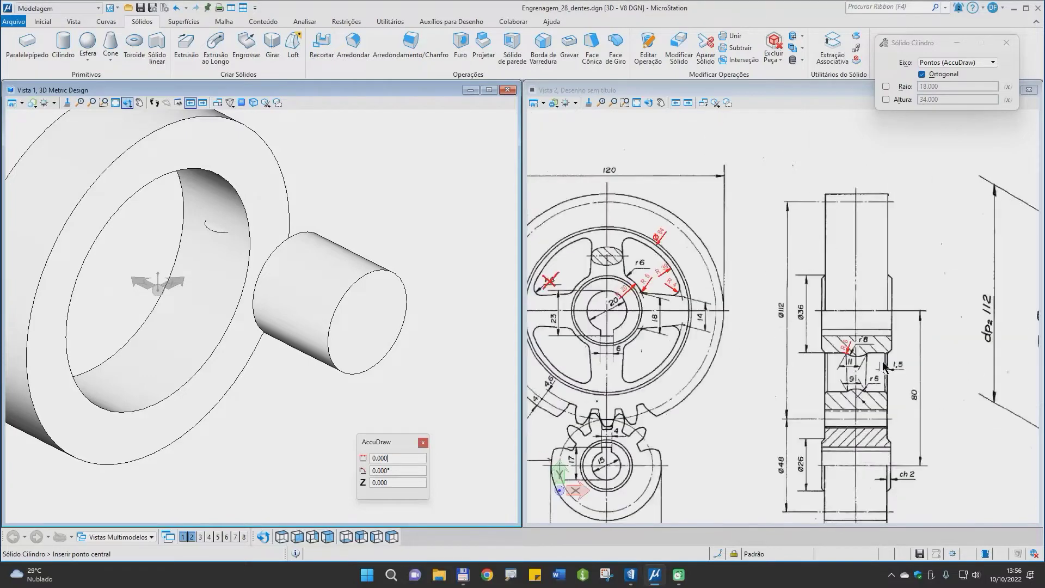
{"action": "scroll", "coordinate": [766, 321], "scroll_direction": "up", "scroll_amount": 5}
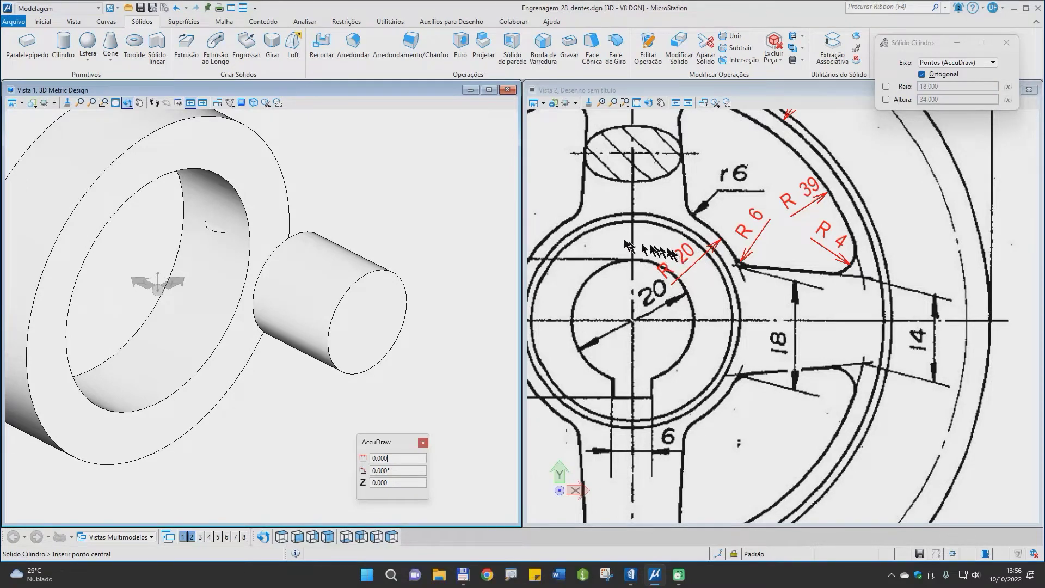
{"action": "key", "text": "space"}
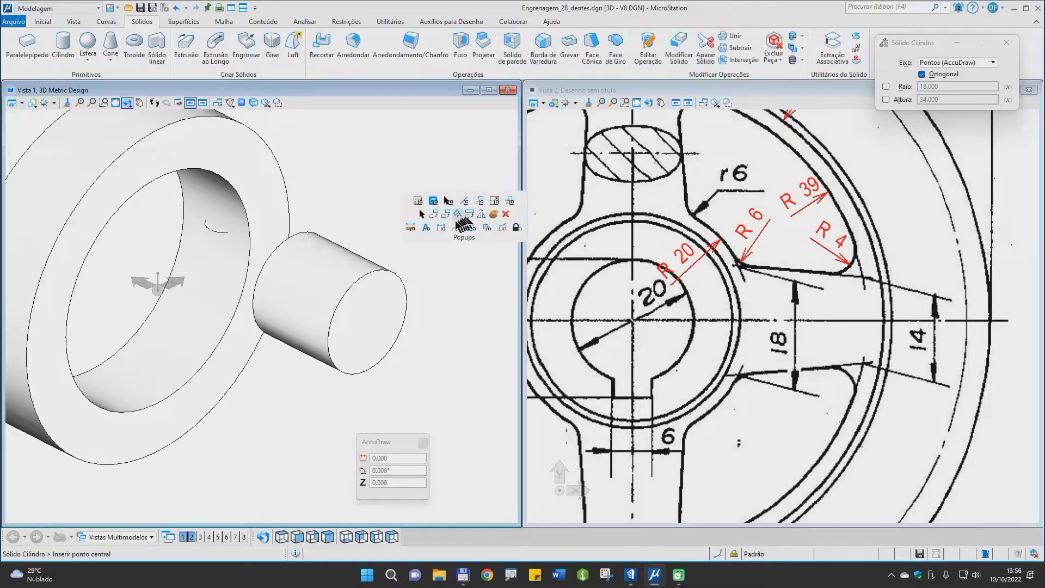
{"action": "left_click", "coordinate": [463, 199]}
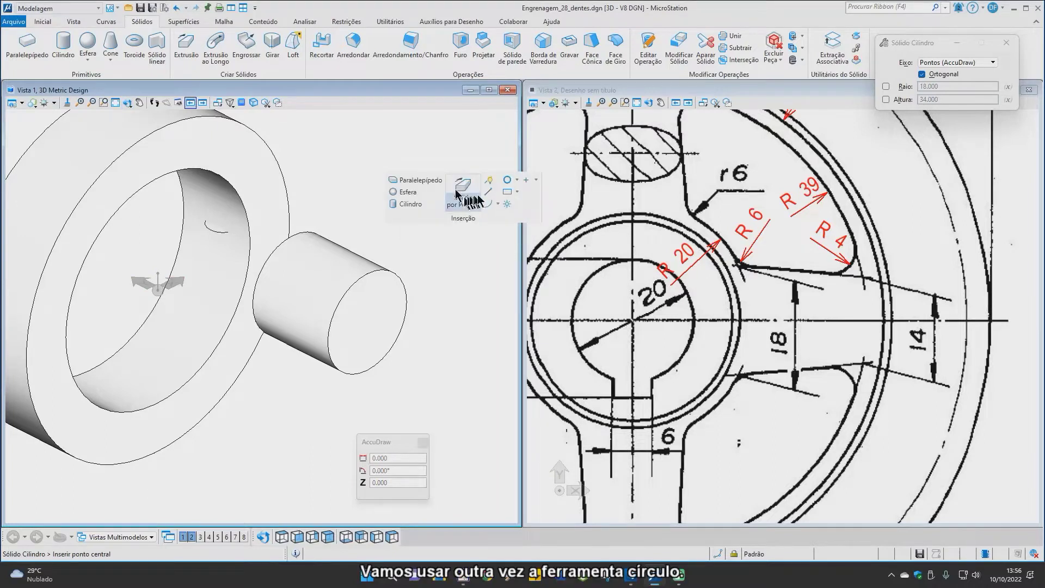
{"action": "left_click", "coordinate": [507, 182]}
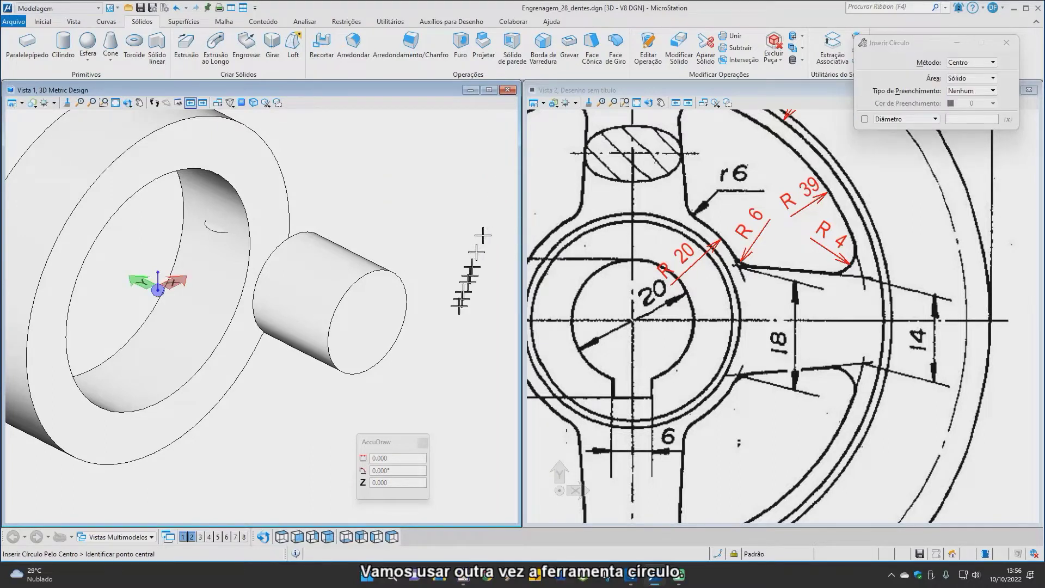
{"action": "left_click", "coordinate": [441, 344]}
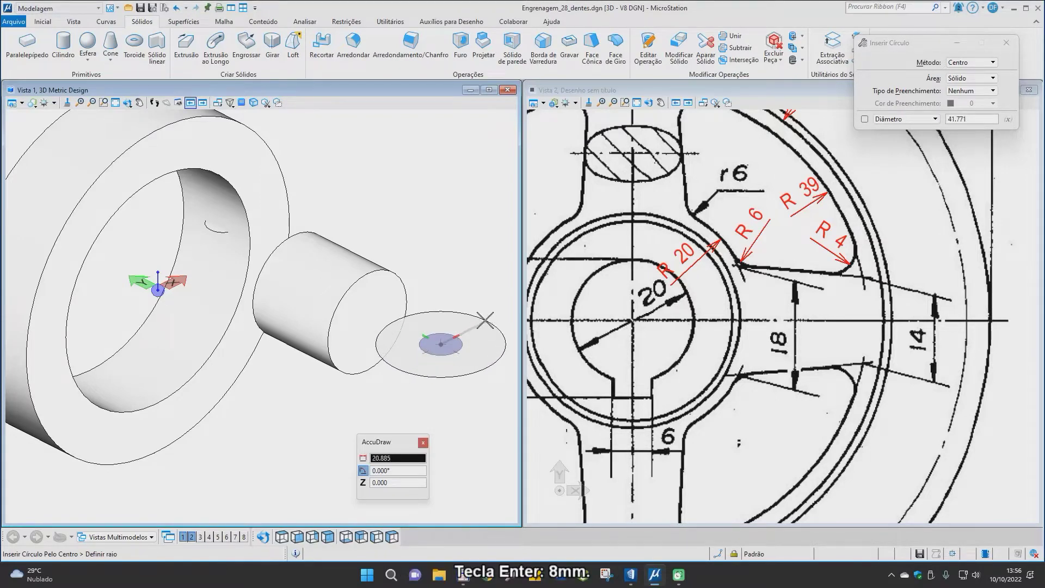
{"action": "type", "text": "8"}
{"action": "left_click", "coordinate": [484, 320]}
Move the circle by its edge quadrant to a point 20 mm along negative X and 17 mm along Y from the hub's front-face centre.
{"action": "right_click", "coordinate": [450, 292]}
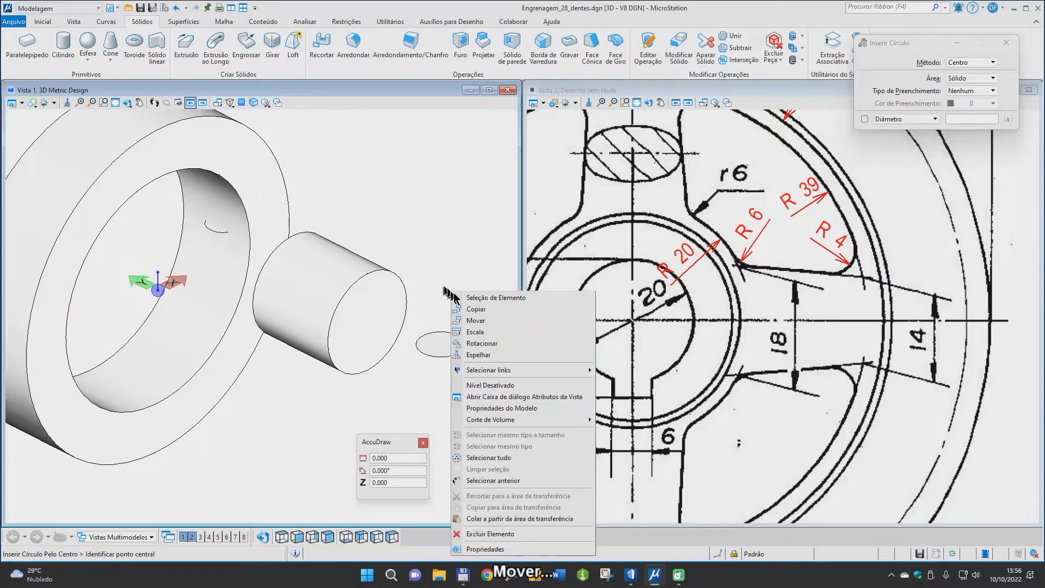
{"action": "left_click", "coordinate": [471, 321]}
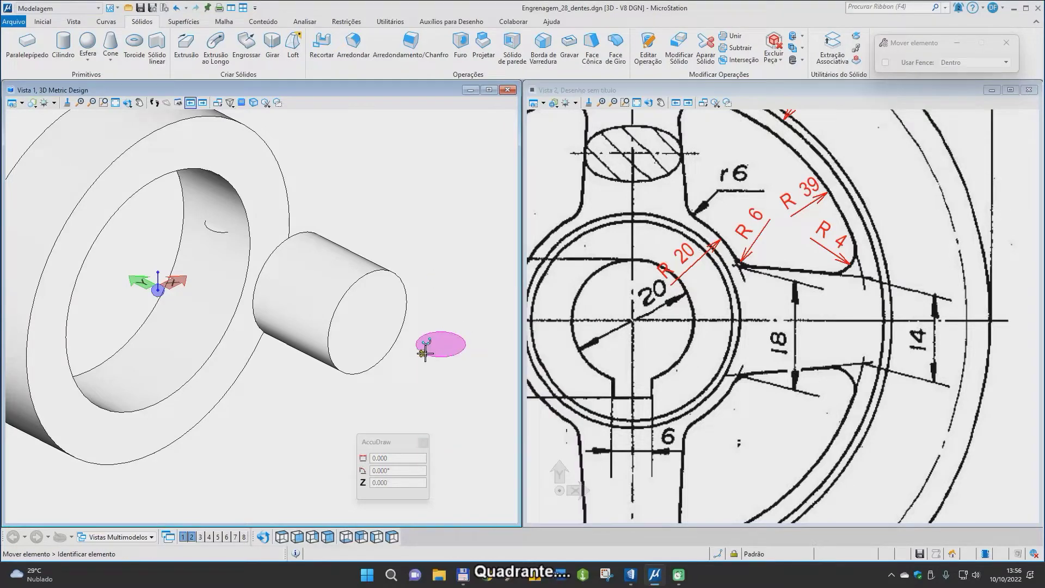
{"action": "left_click", "coordinate": [423, 351]}
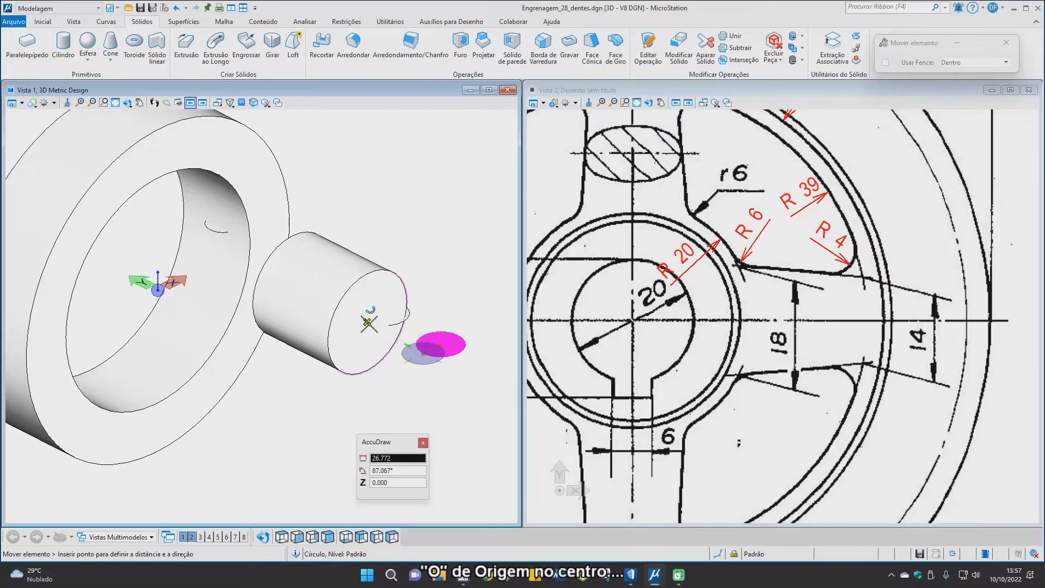
{"action": "key", "text": "o"}
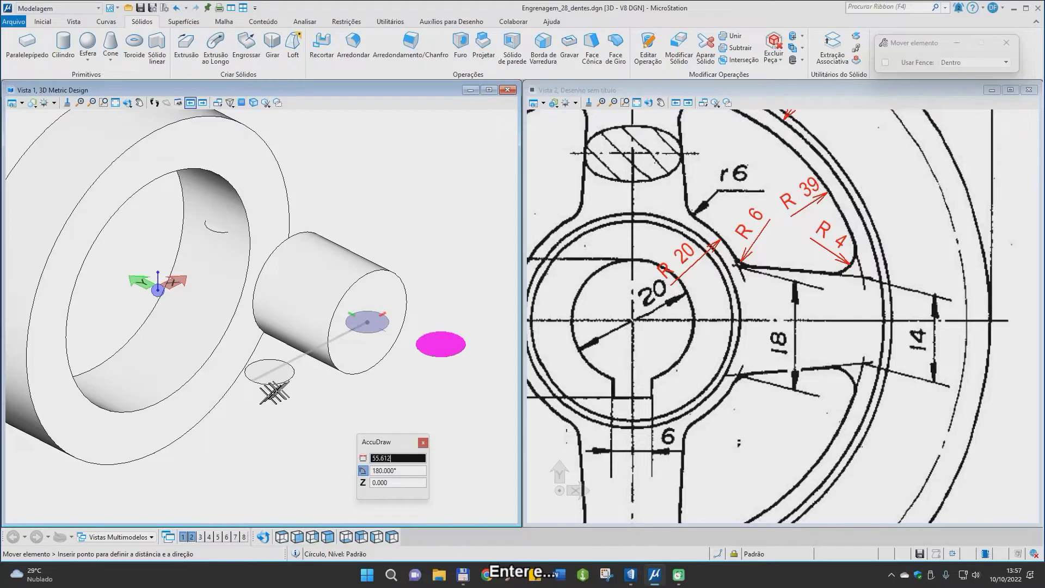
{"action": "type", "text": "20o"}
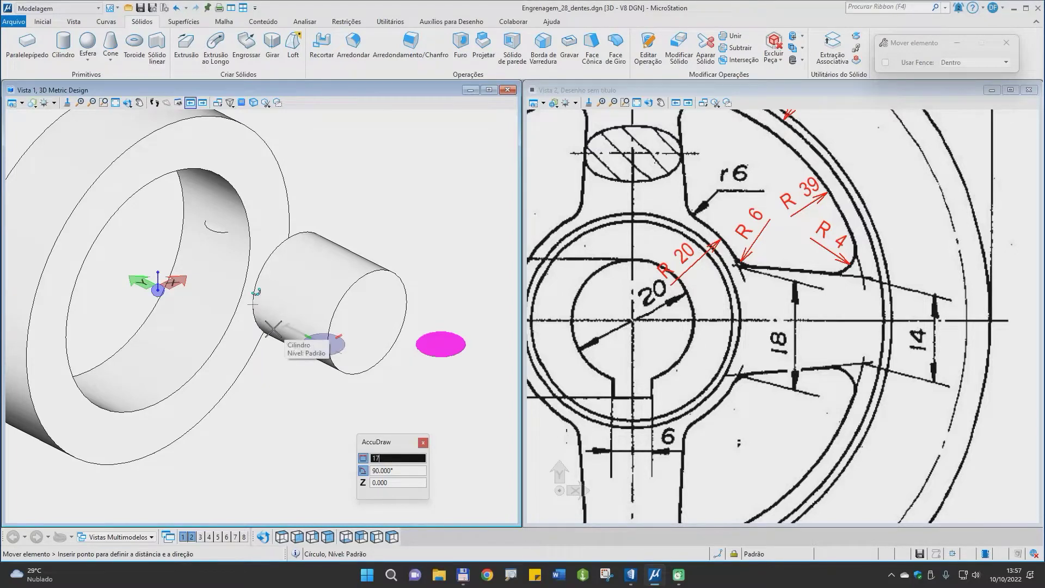
{"action": "left_click", "coordinate": [273, 329]}
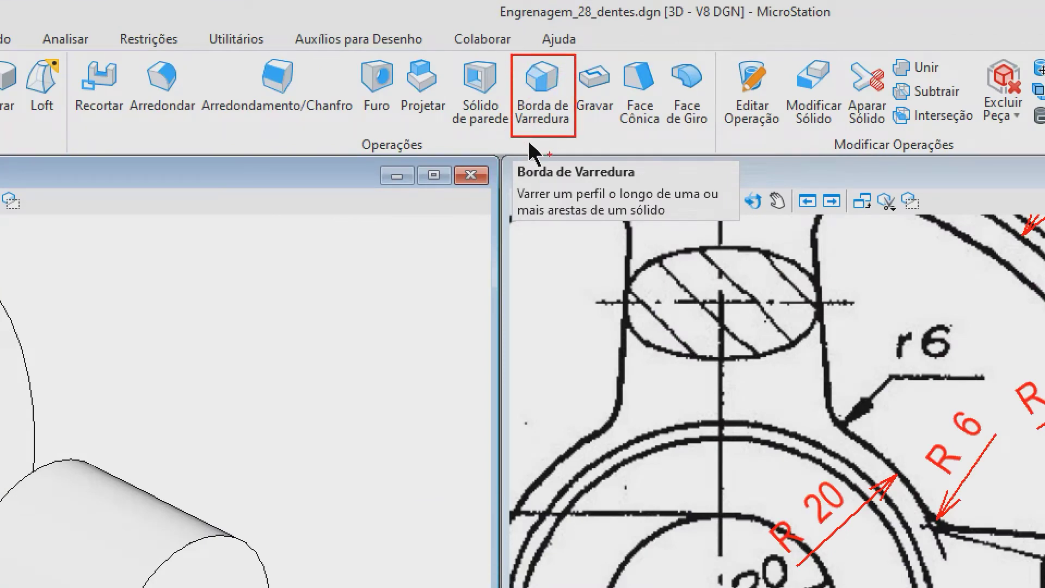
Sweep the radius 8 circle along the hub's front circular edge with Borda de Varredura in Projetar mode, adding the hub ridge.
{"action": "left_click", "coordinate": [542, 93]}
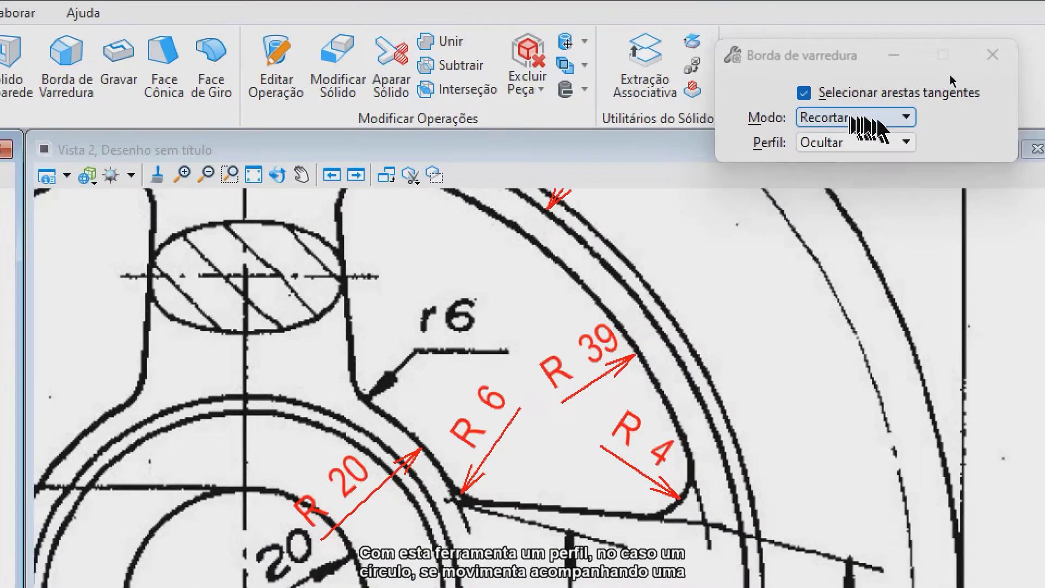
{"action": "mouse_move", "coordinate": [874, 120]}
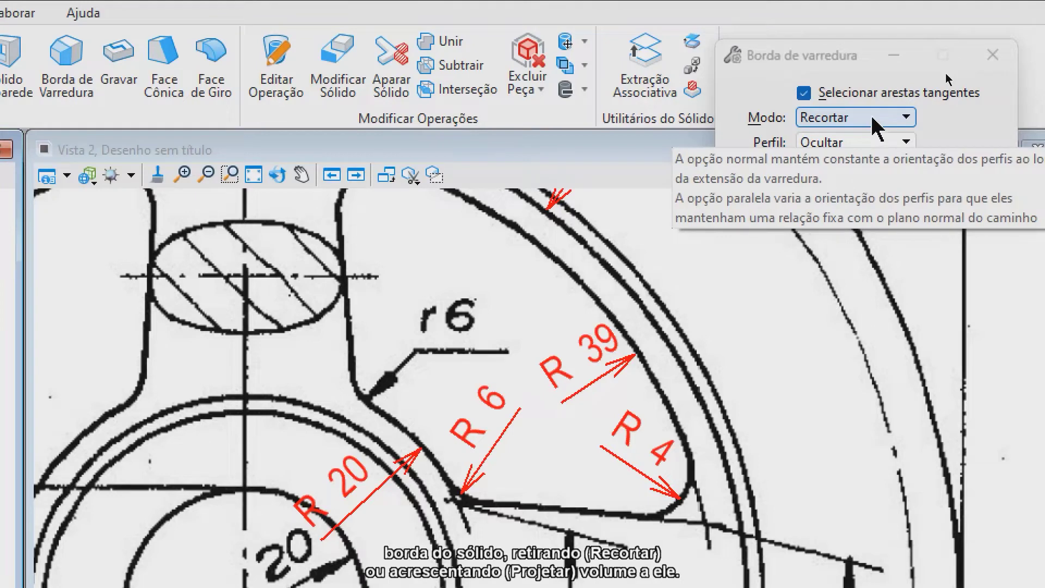
{"action": "left_click", "coordinate": [855, 117]}
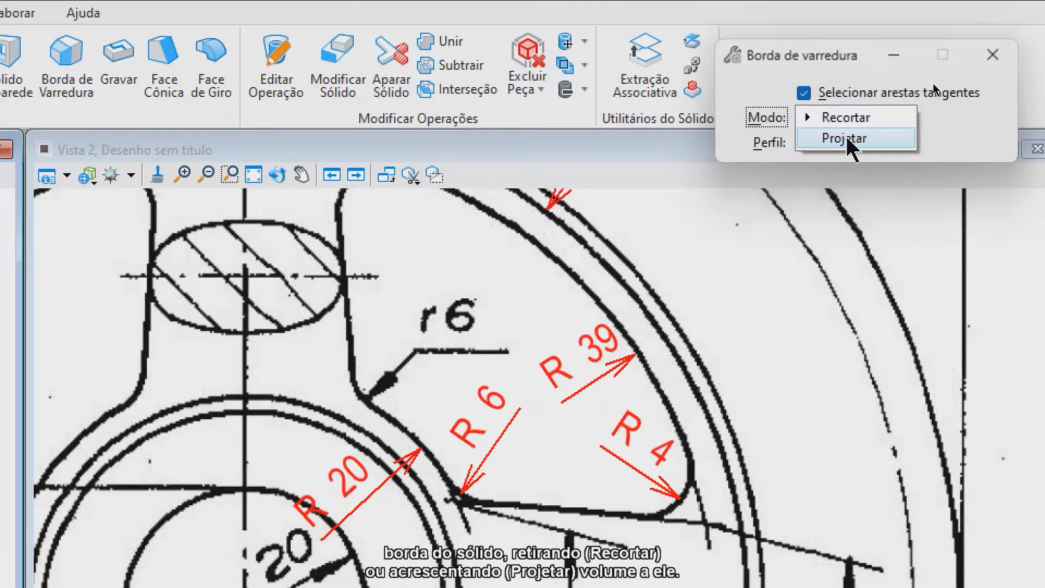
{"action": "left_click", "coordinate": [845, 139]}
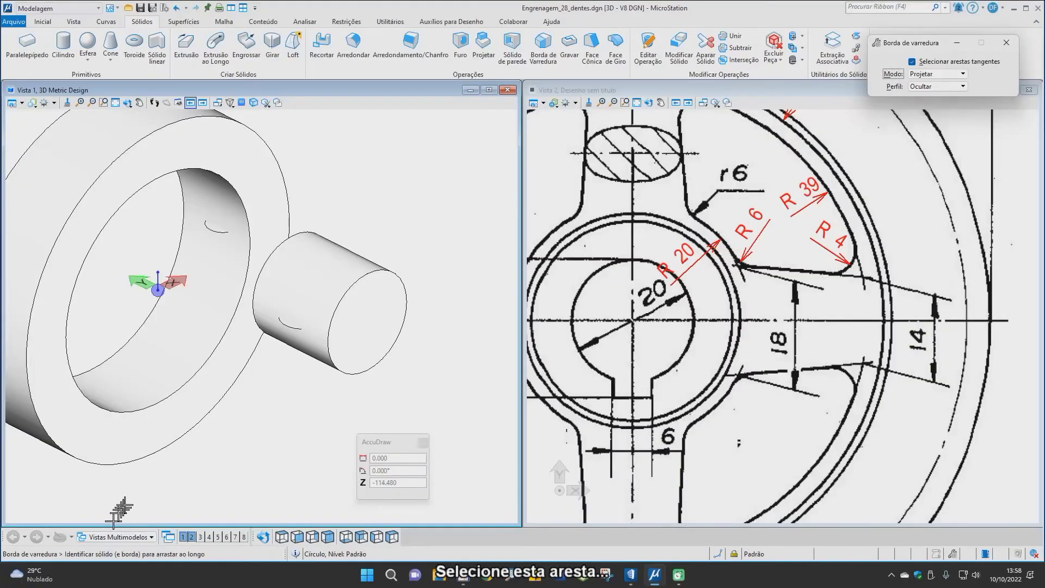
{"action": "left_click", "coordinate": [333, 366]}
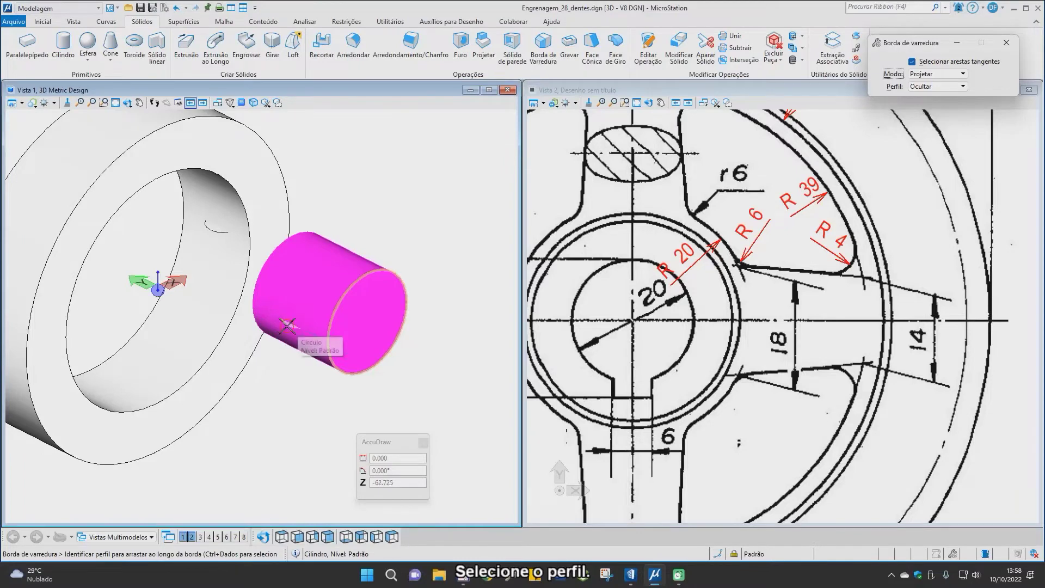
{"action": "left_click", "coordinate": [268, 341]}
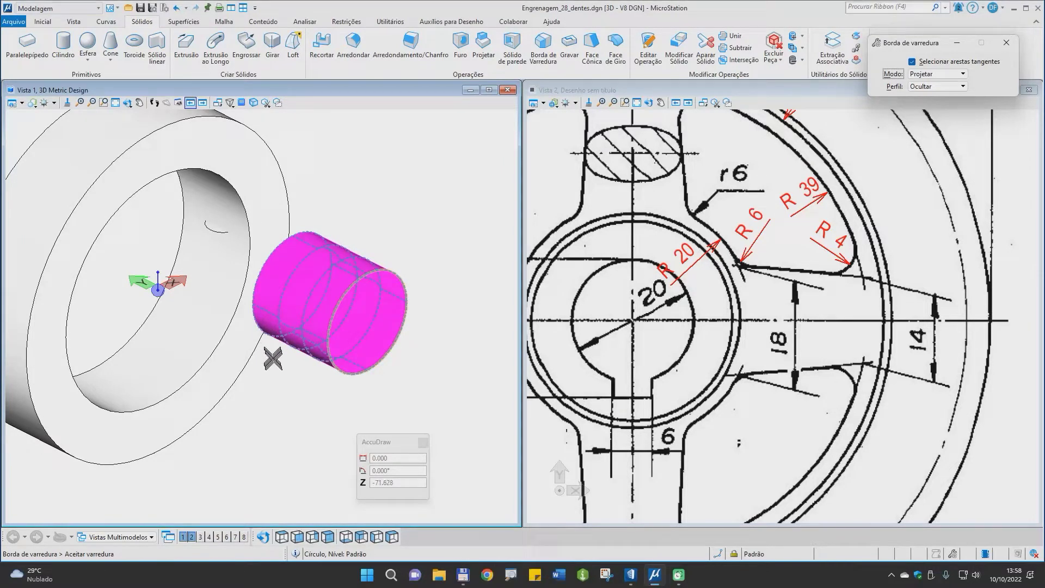
{"action": "left_click", "coordinate": [275, 365]}
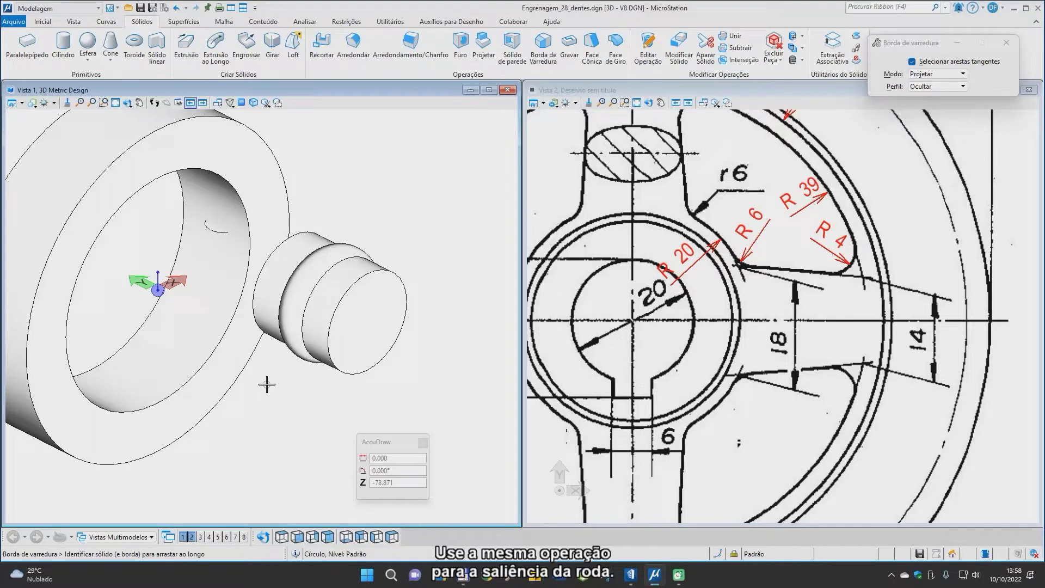
Sweep the radius 6 circle along the front edge of the wheel's hole in Projetar mode, adding the inner ridge.
{"action": "left_click", "coordinate": [222, 336]}
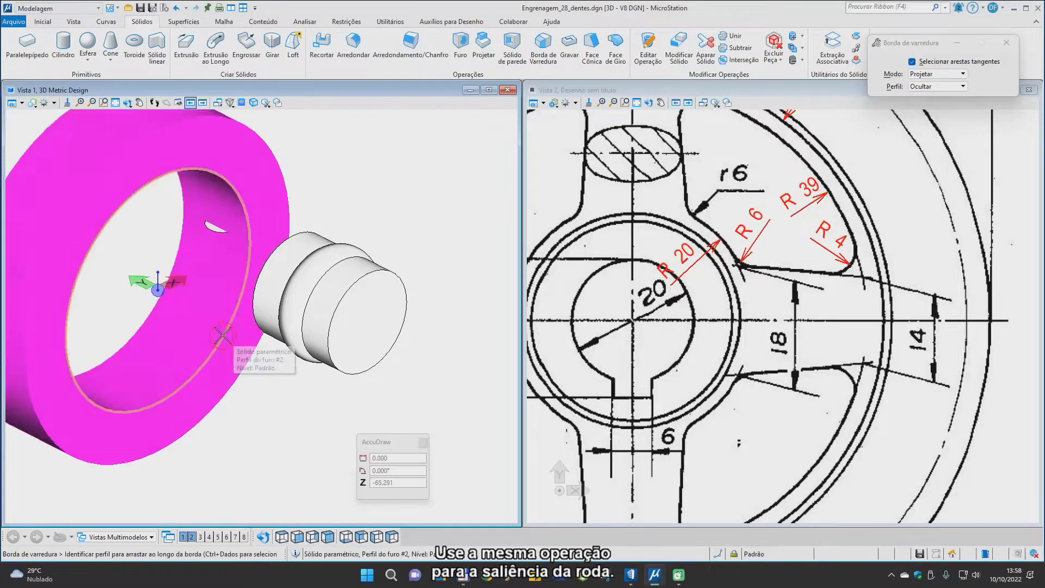
{"action": "left_click", "coordinate": [215, 231]}
{"action": "left_click", "coordinate": [150, 245]}
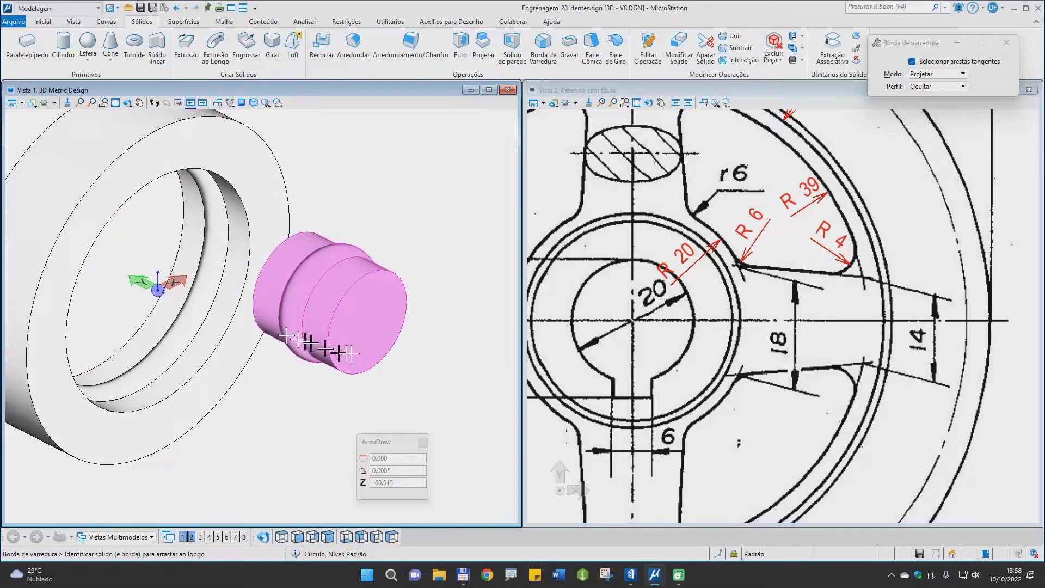
Move the hub by its front-face centre to a point 2 mm along negative Y from the wheel's front centre, and refresh the view.
{"action": "scroll", "coordinate": [405, 359], "scroll_direction": "down", "scroll_amount": 2}
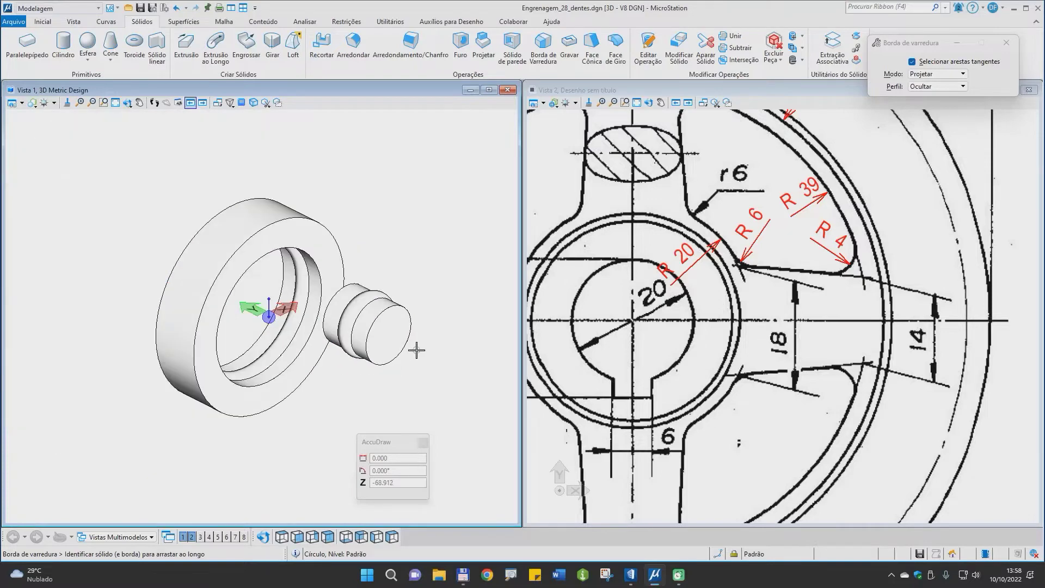
{"action": "right_click", "coordinate": [427, 230]}
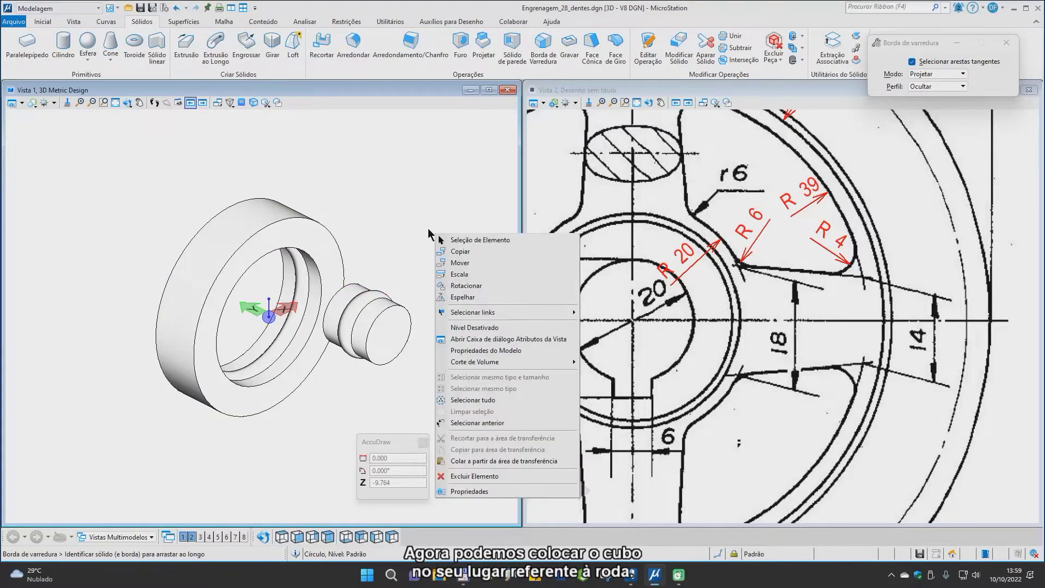
{"action": "left_click", "coordinate": [457, 270]}
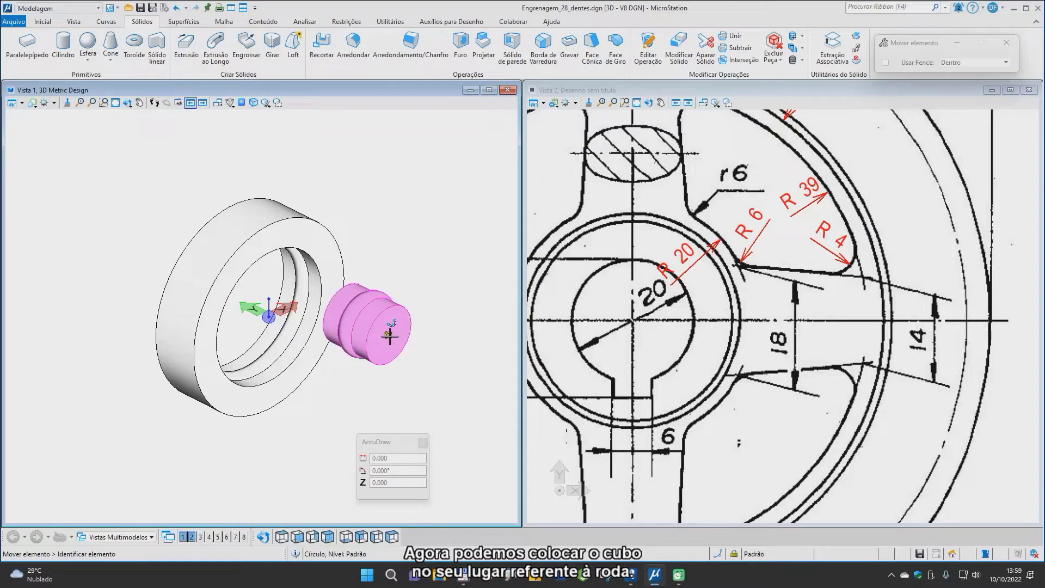
{"action": "left_click", "coordinate": [388, 336]}
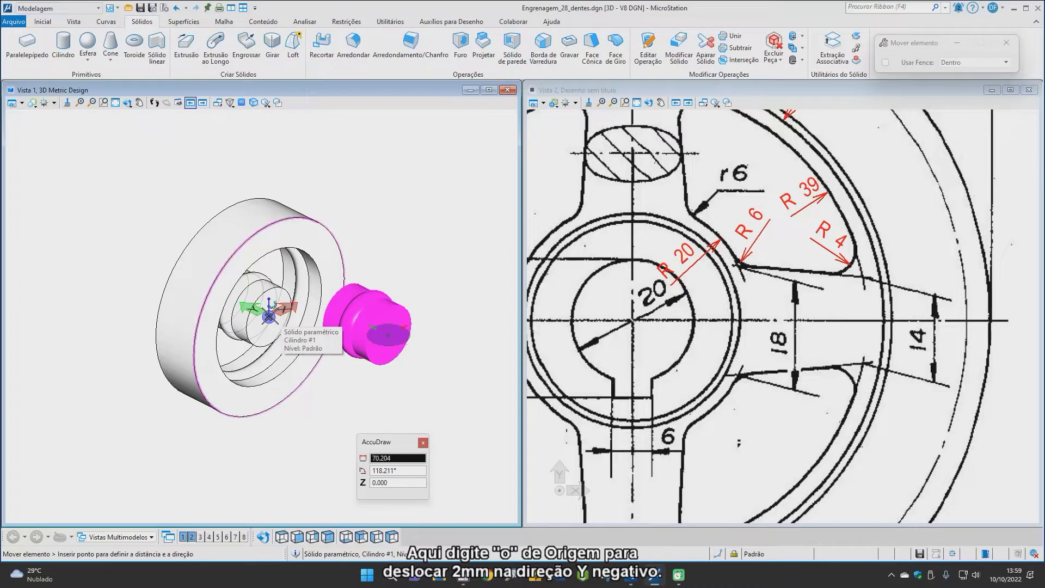
{"action": "key", "text": "o"}
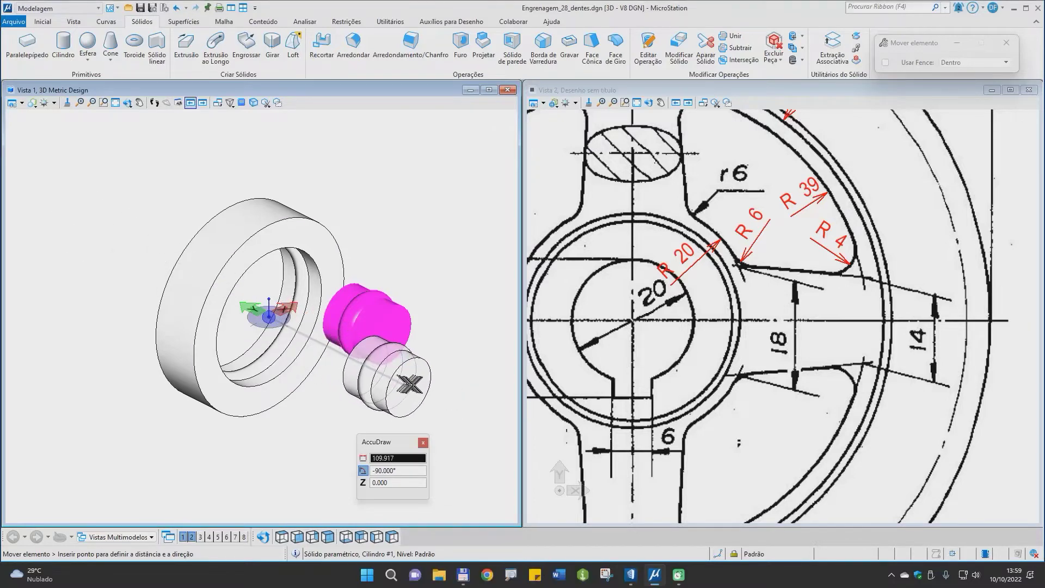
{"action": "type", "text": "2"}
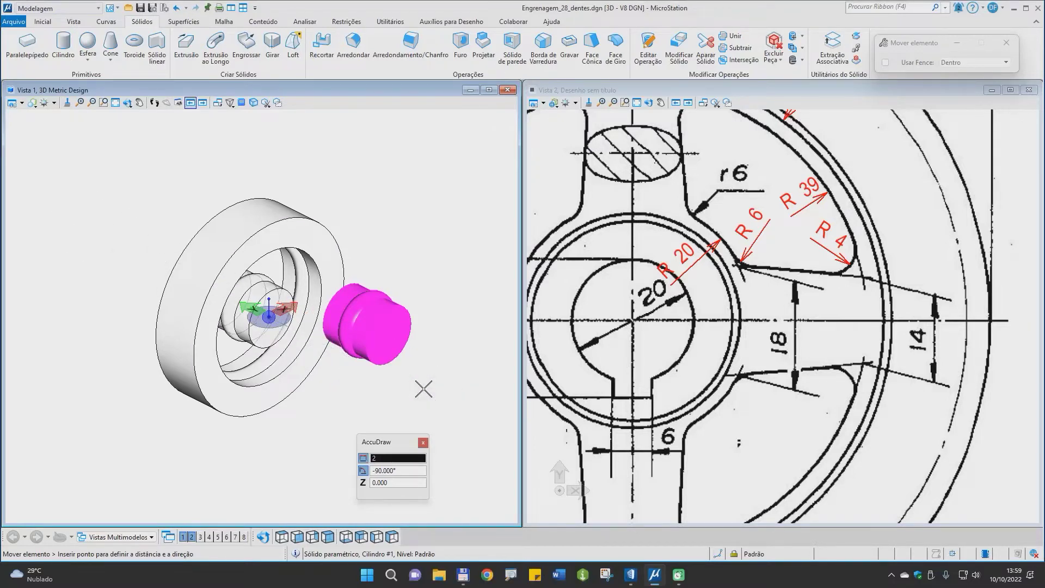
{"action": "right_click", "coordinate": [424, 389]}
{"action": "left_click", "coordinate": [67, 102]}
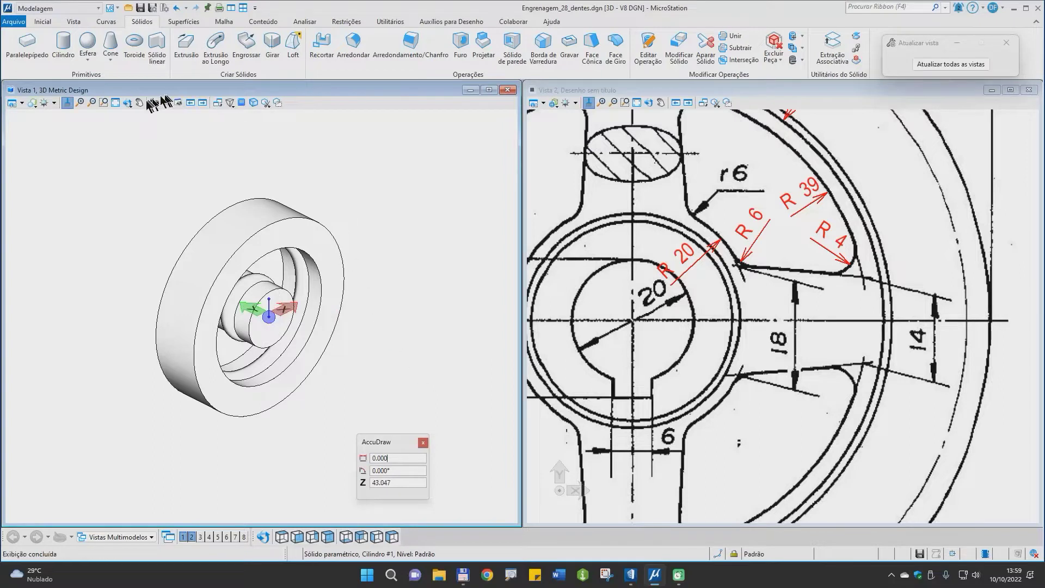
Check the hub's placement through the wheel's thickness in the top view, and return to the previous view.
{"action": "left_click", "coordinate": [128, 104]}
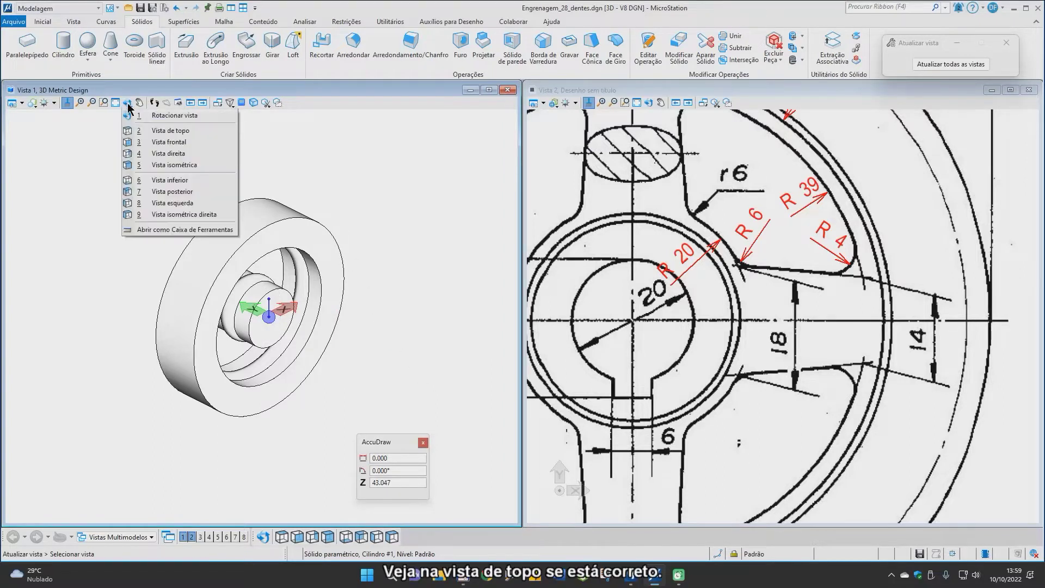
{"action": "left_click", "coordinate": [151, 133]}
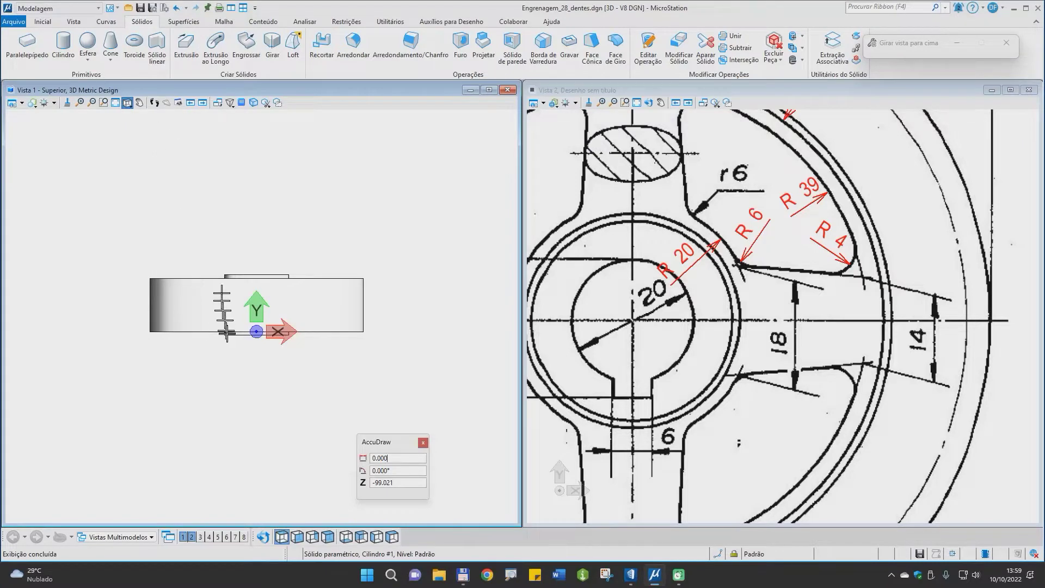
{"action": "left_click", "coordinate": [190, 102]}
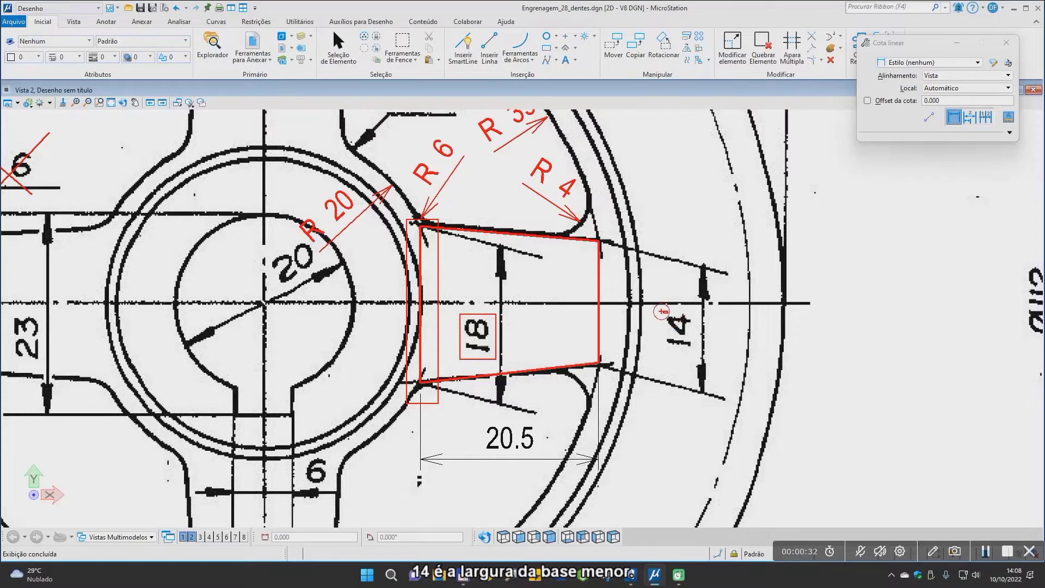
{"action": "left_click_drag", "start_coordinate": [662, 311], "coordinate": [697, 355]}
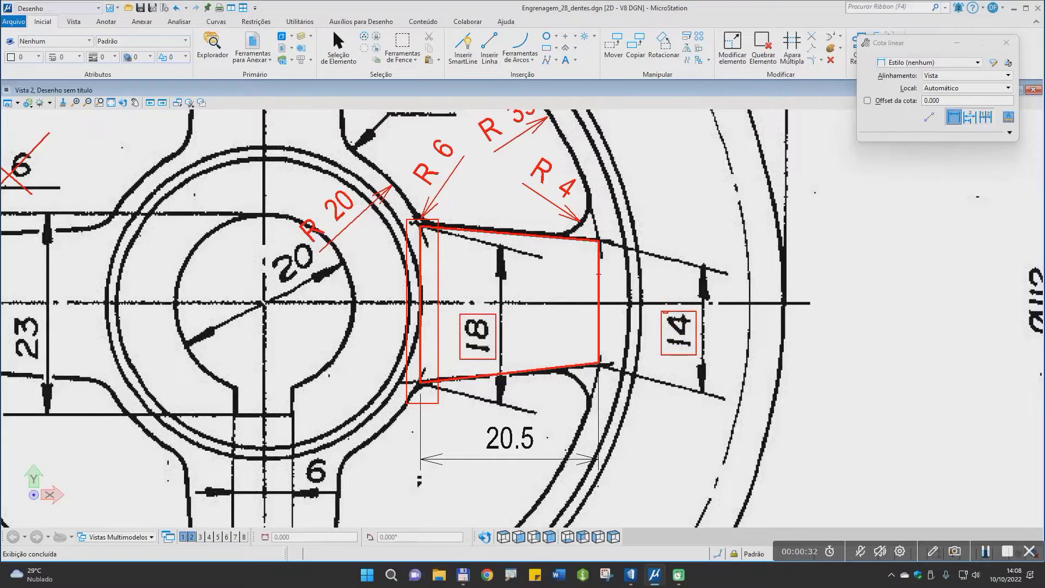
{"action": "left_click_drag", "start_coordinate": [597, 275], "coordinate": [614, 372]}
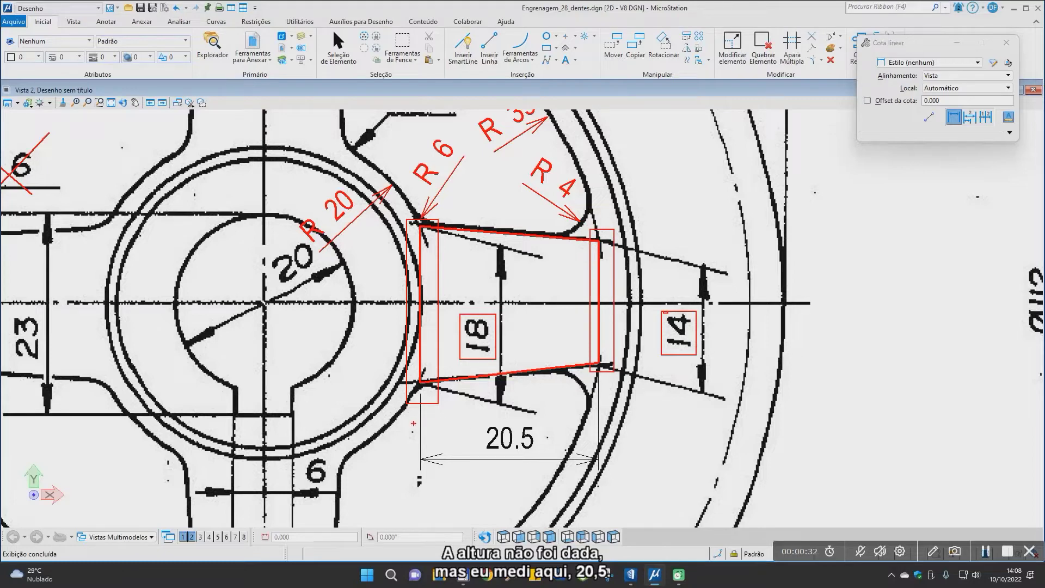
{"action": "left_click_drag", "start_coordinate": [411, 419], "coordinate": [614, 472]}
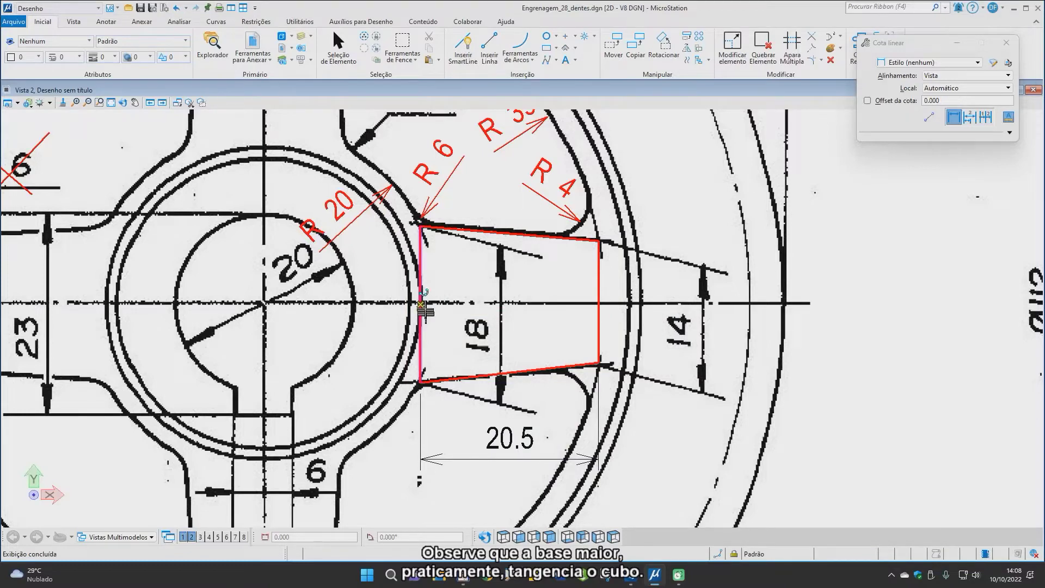
Try to copy the long base of the reference drawing's arm trapezoid parallel, 5 mm toward the hub.
{"action": "key", "text": "ctrl"}
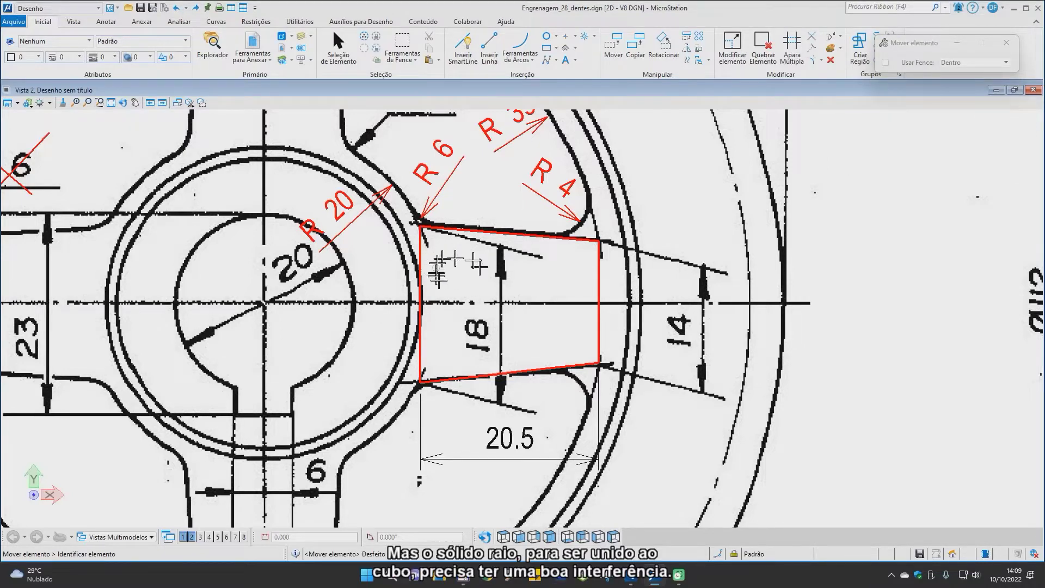
{"action": "left_click", "coordinate": [687, 60]}
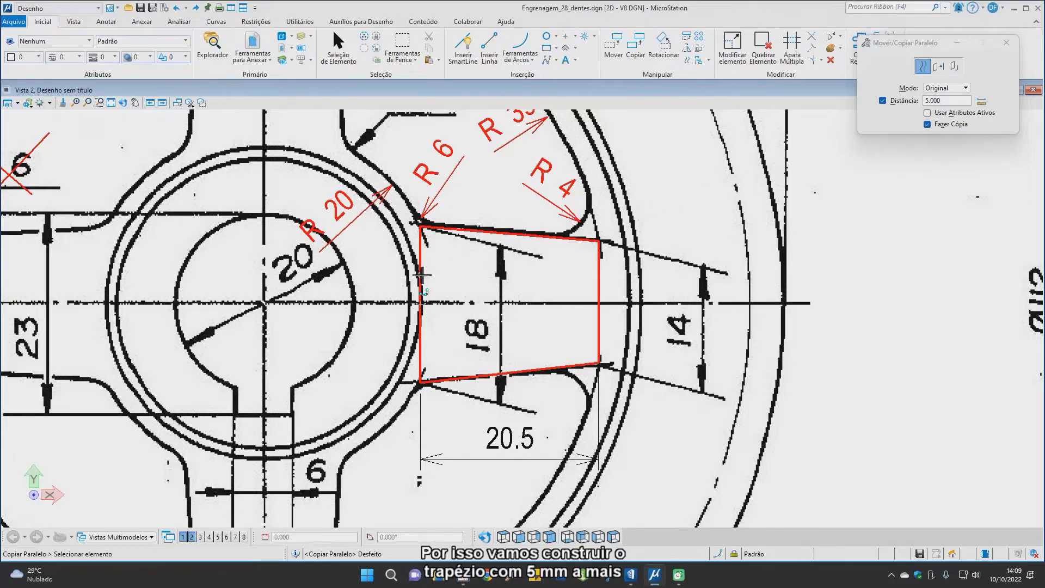
{"action": "left_click", "coordinate": [422, 275]}
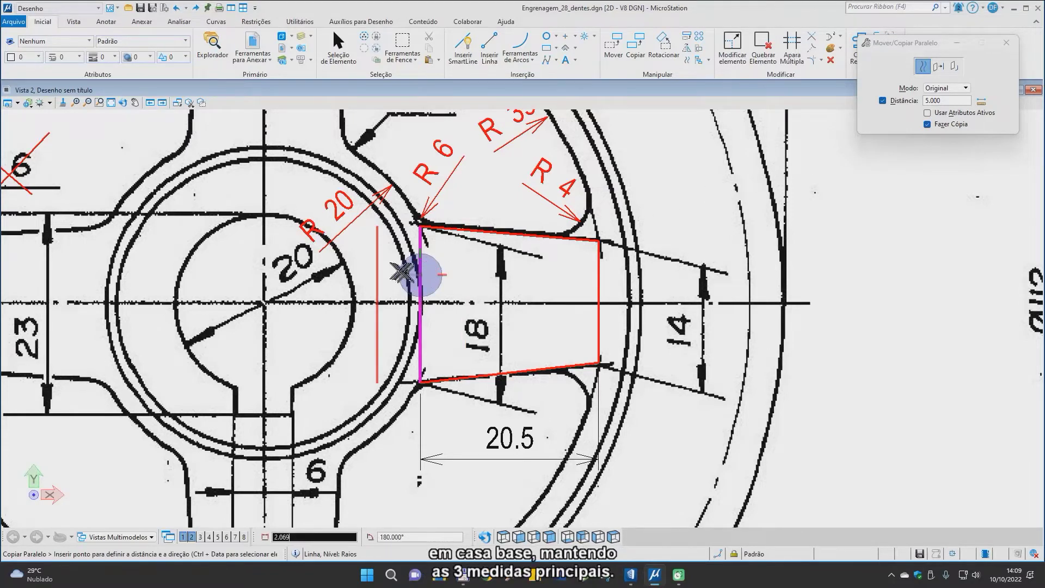
{"action": "left_click", "coordinate": [401, 271]}
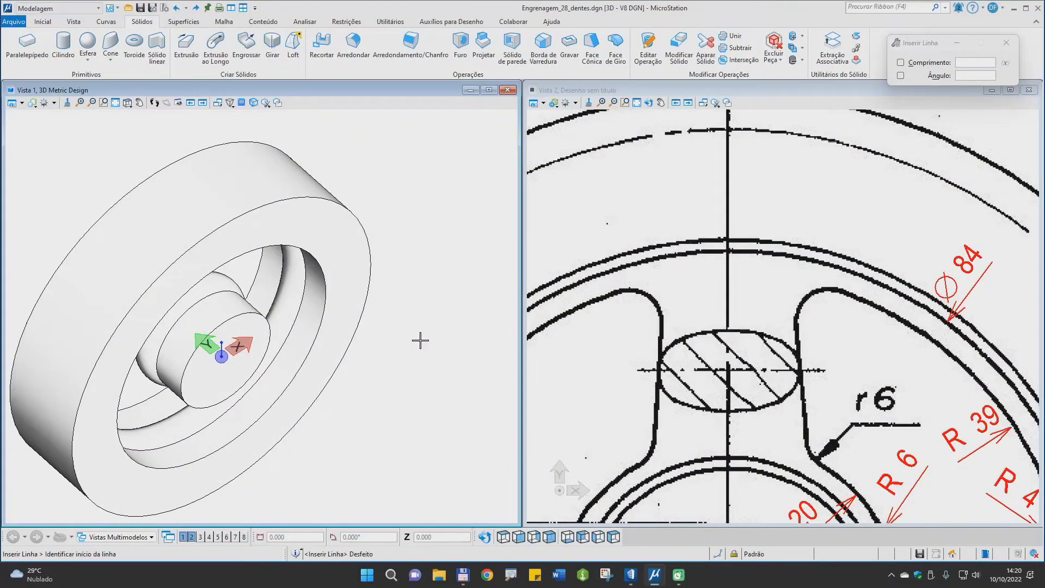
In the front view of the 3D model, draw an 18 mm vertical line outside the wheel as the arm trapezoid's long base.
{"action": "right_click", "coordinate": [421, 339]}
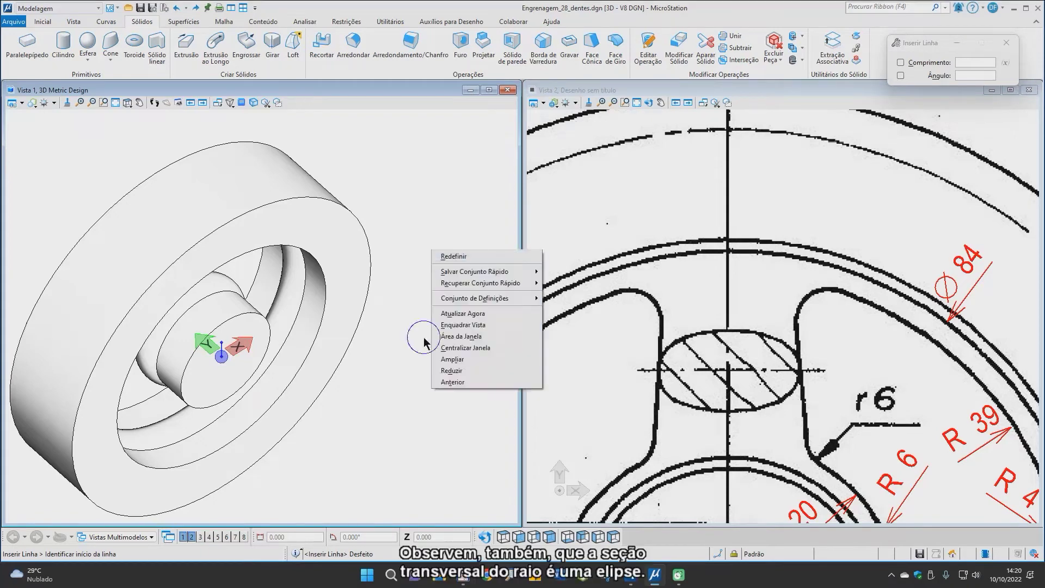
{"action": "left_click", "coordinate": [412, 314]}
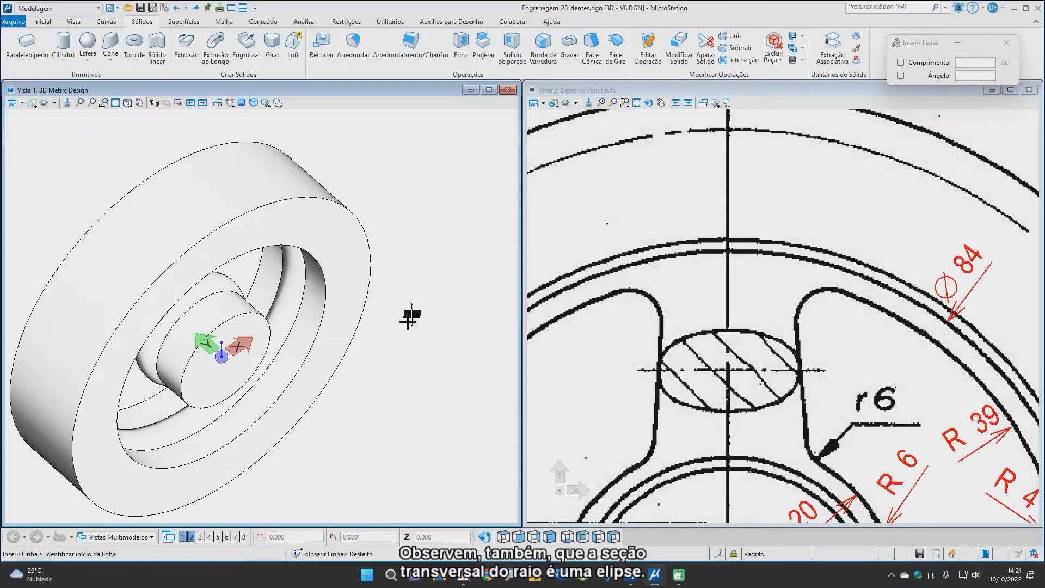
{"action": "left_click", "coordinate": [517, 537]}
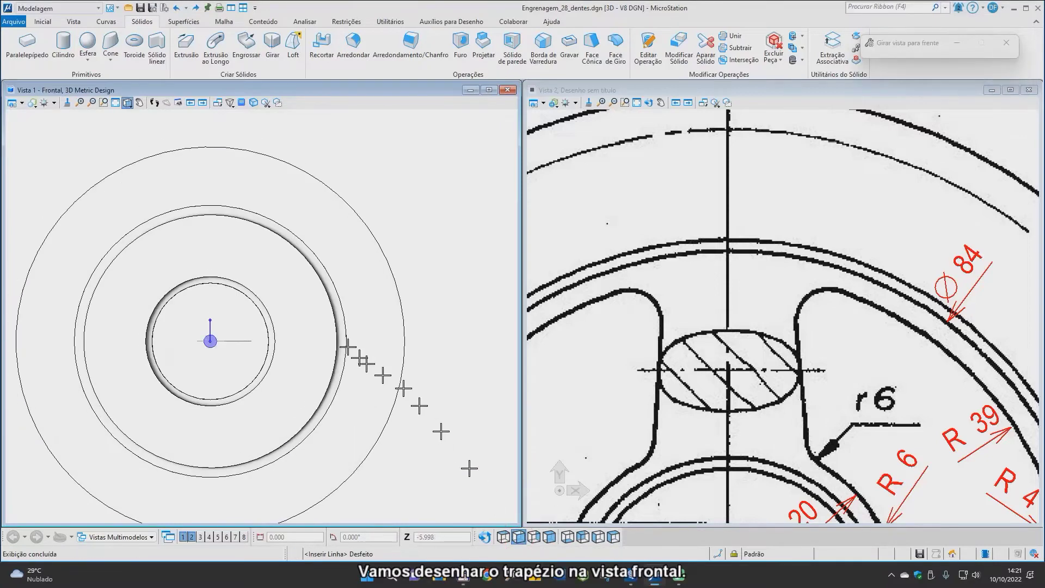
{"action": "scroll", "coordinate": [599, 275], "scroll_direction": "down", "scroll_amount": 2}
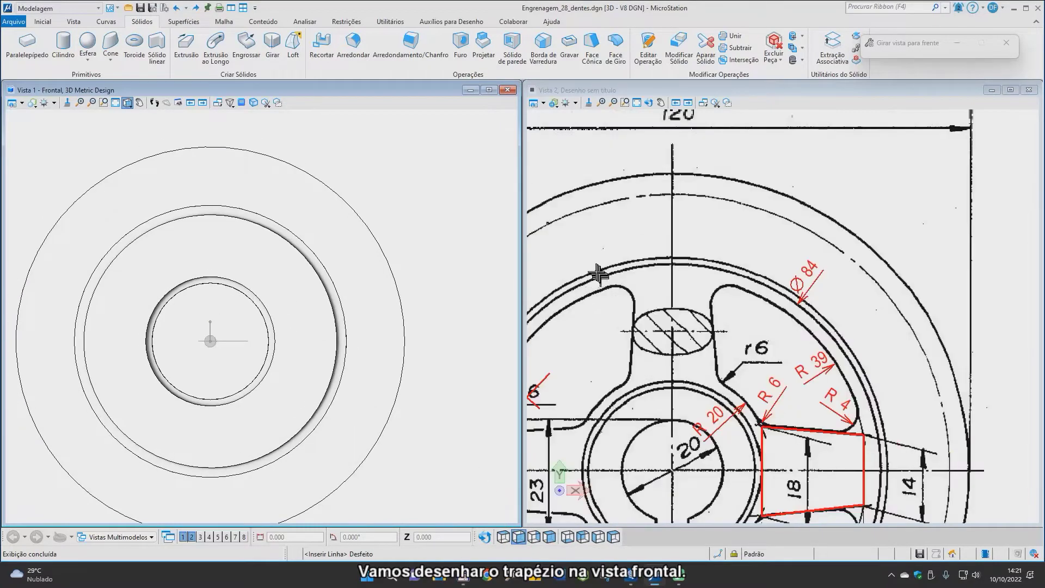
{"action": "scroll", "coordinate": [599, 275], "scroll_direction": "down", "scroll_amount": 3}
{"action": "scroll", "coordinate": [710, 414], "scroll_direction": "up", "scroll_amount": 3}
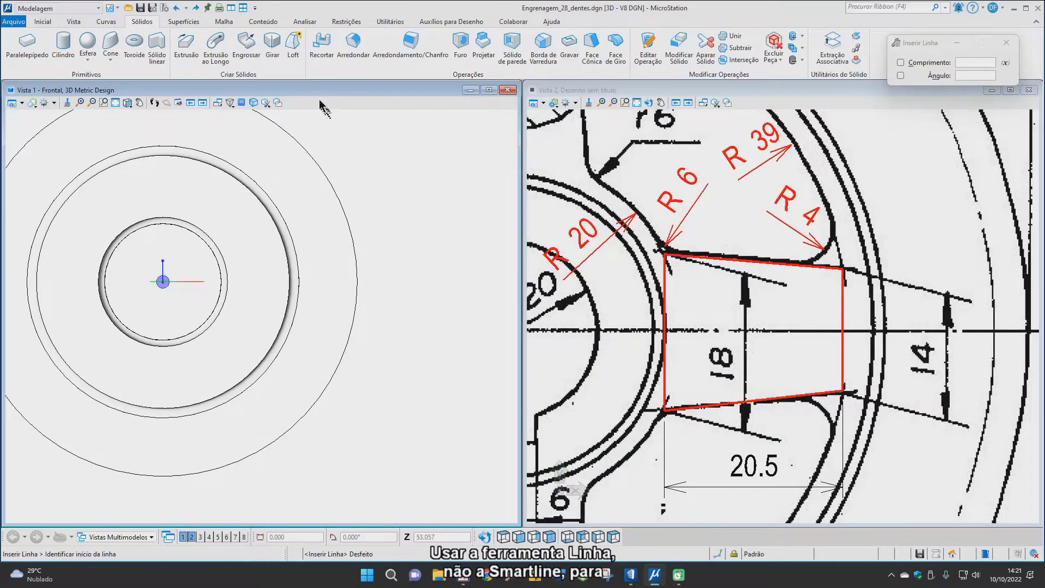
{"action": "key", "text": "space"}
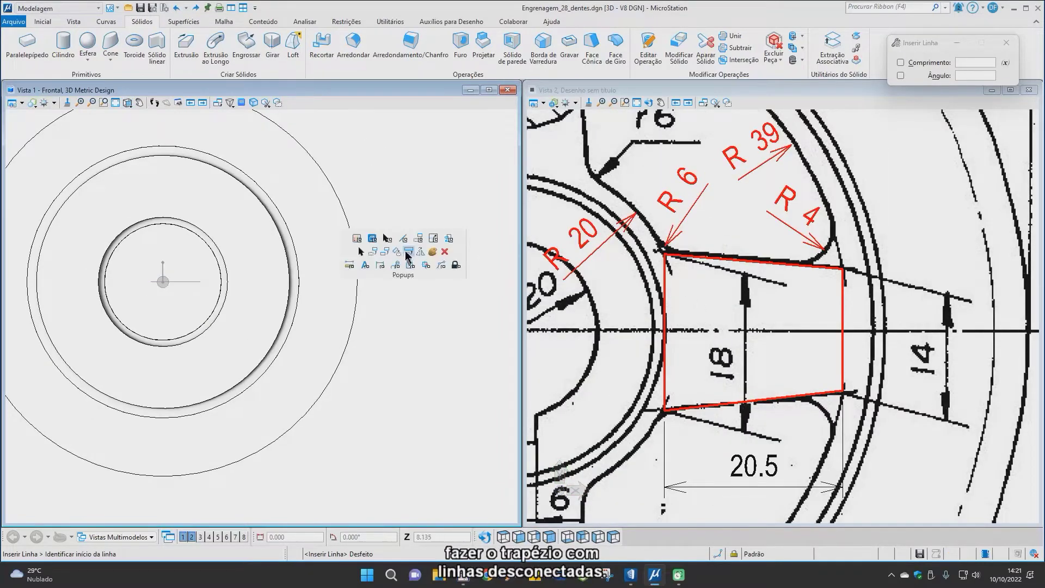
{"action": "left_click", "coordinate": [403, 238]}
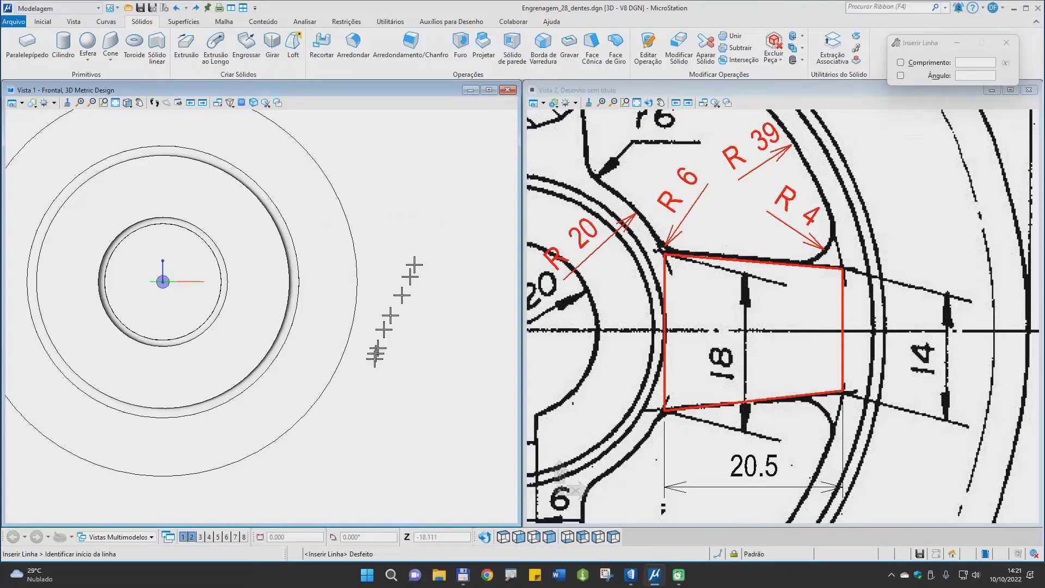
{"action": "left_click", "coordinate": [369, 383]}
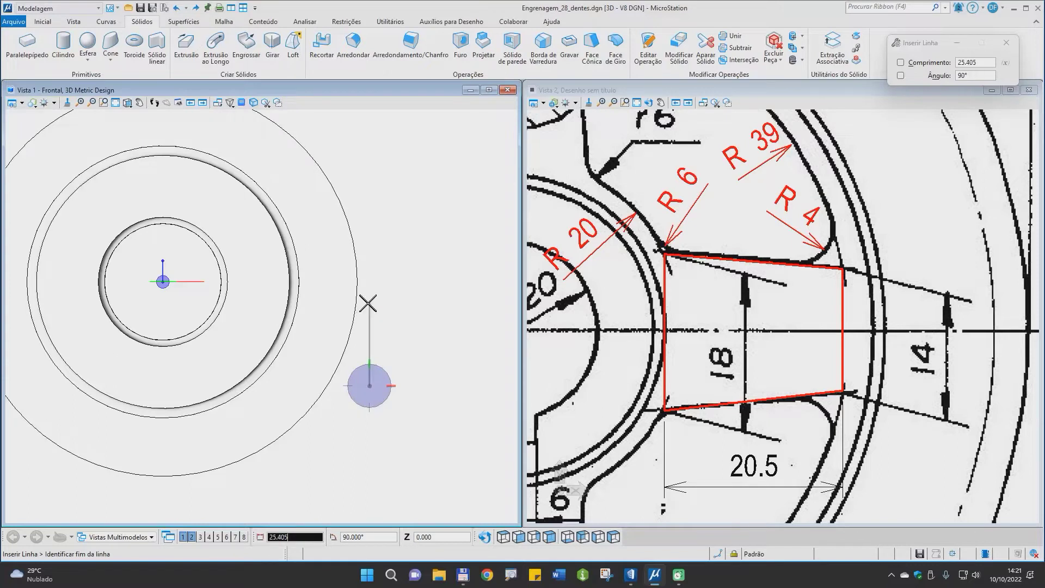
{"action": "type", "text": "18"}
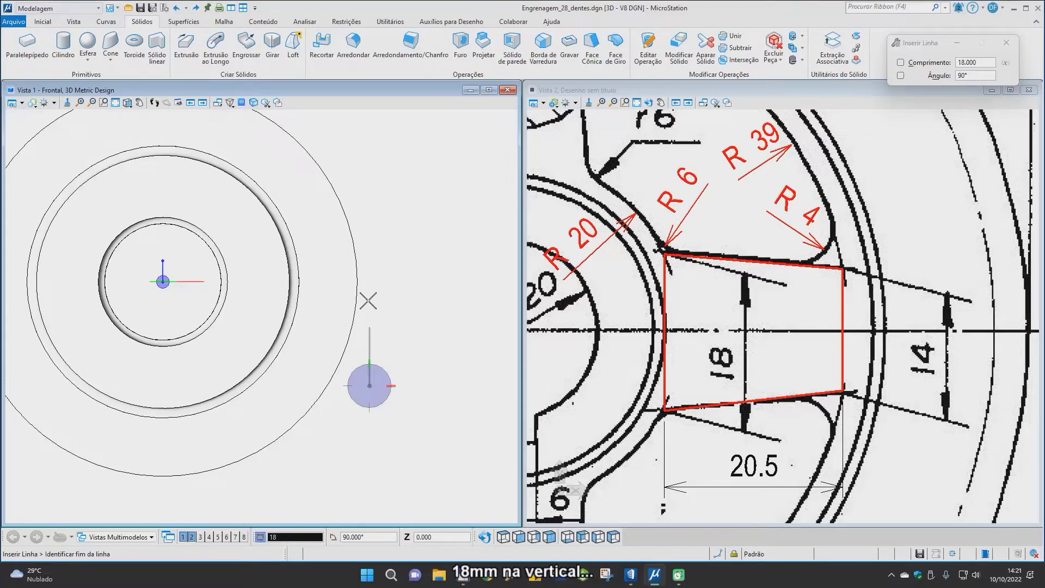
{"action": "left_click", "coordinate": [368, 301]}
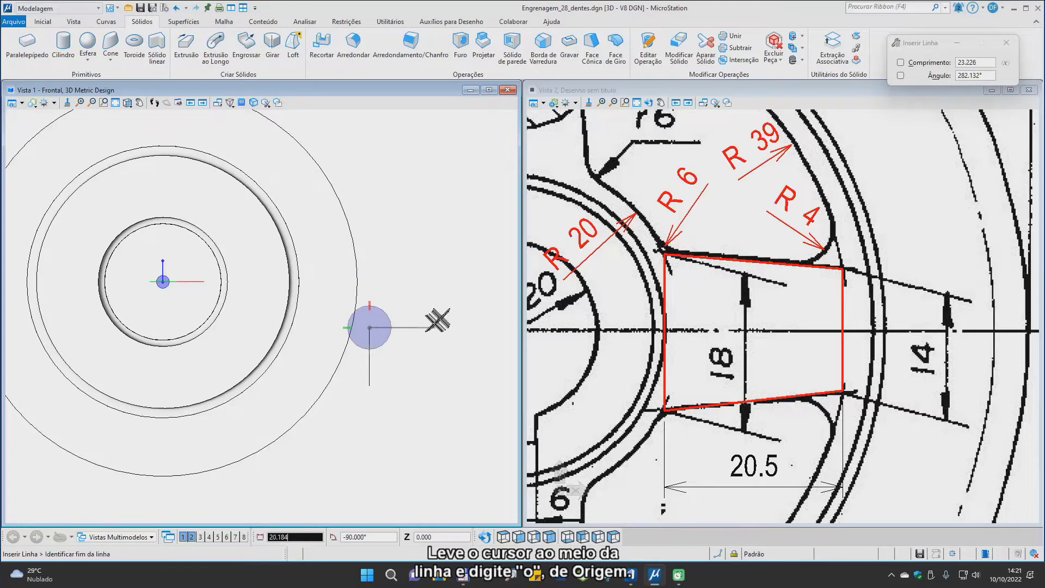
Complete the trapezoid with separate lines, centring a 14 mm short base 20.5 mm horizontally from the long base's midpoint.
{"action": "left_click", "coordinate": [370, 356]}
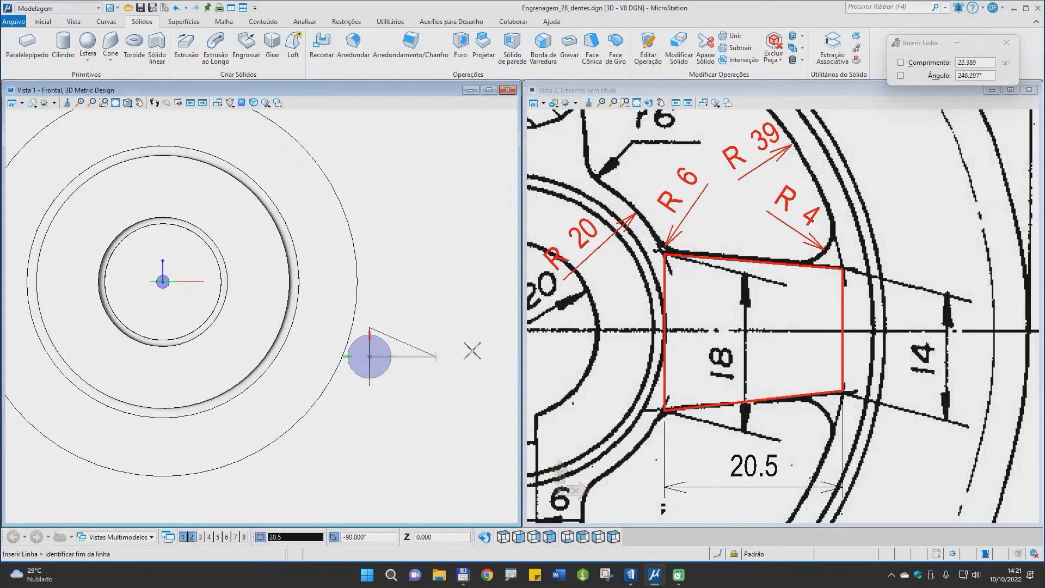
{"action": "type", "text": "20.5o"}
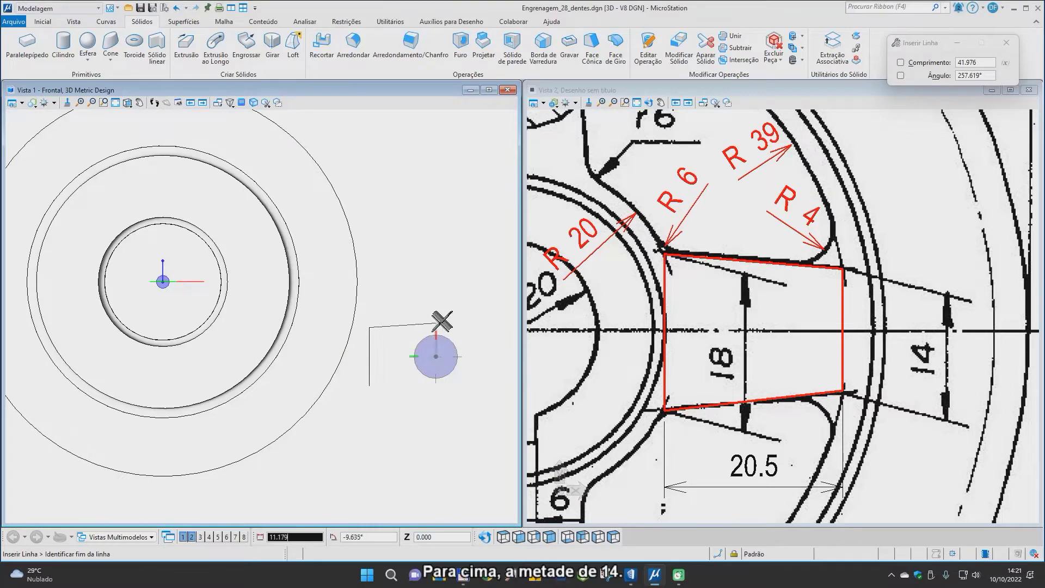
{"action": "type", "text": "7"}
{"action": "left_click", "coordinate": [439, 327]}
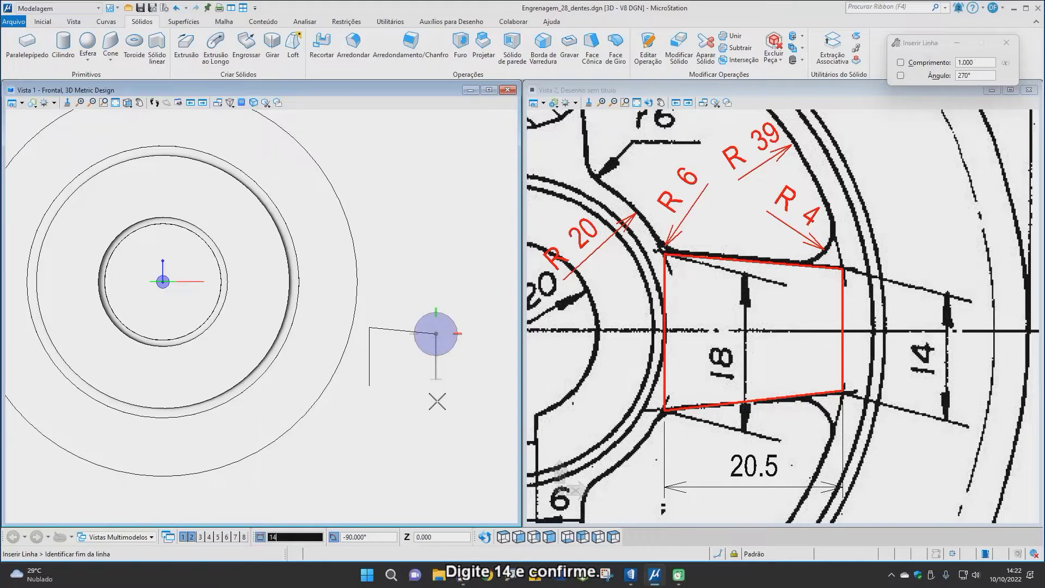
{"action": "left_click", "coordinate": [437, 401]}
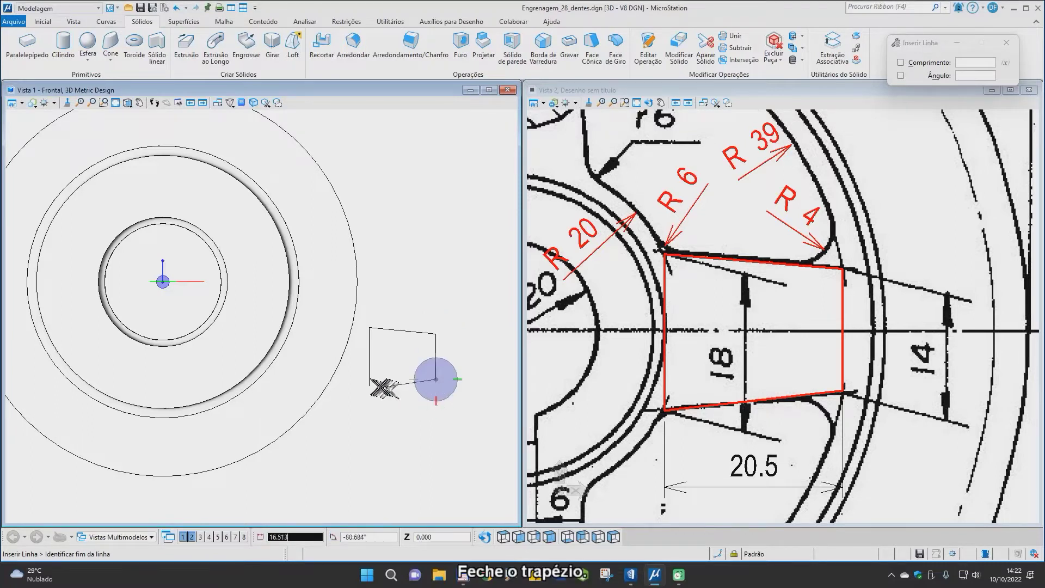
{"action": "left_click", "coordinate": [370, 386]}
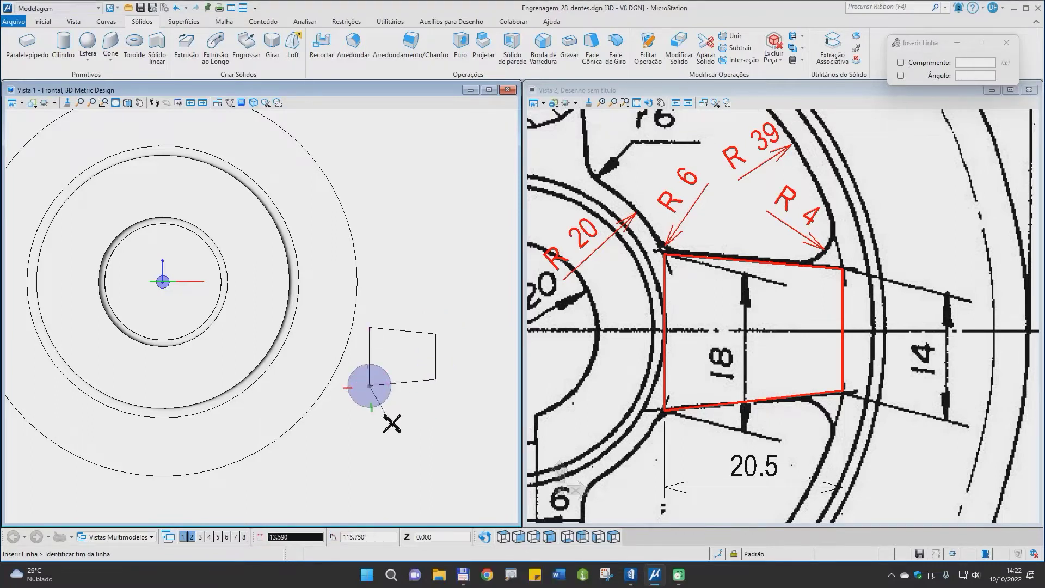
Switch to the Desenho workflow and copy both trapezoid bases parallel, 5 mm outward.
{"action": "left_click", "coordinate": [57, 8]}
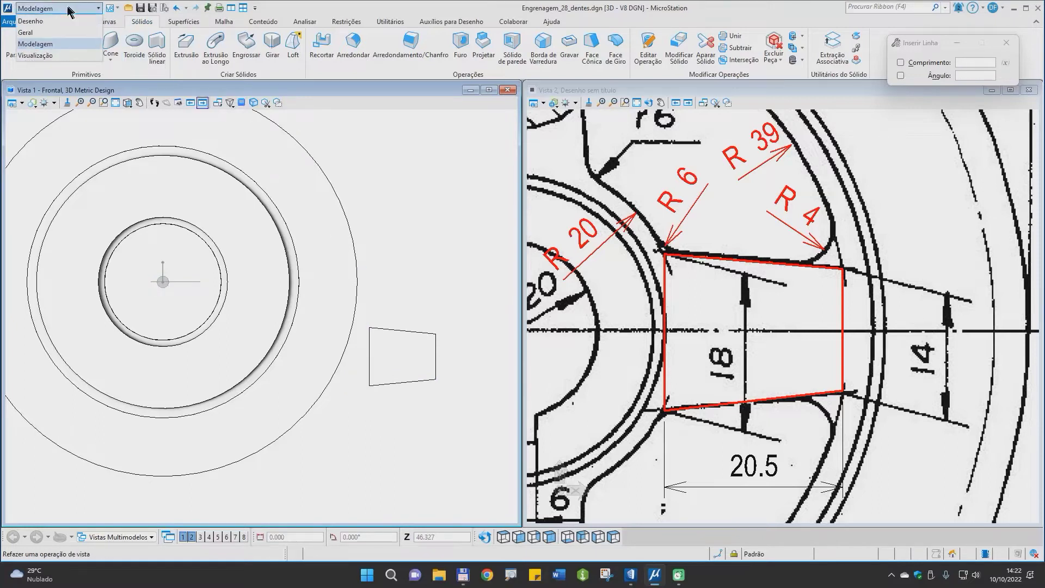
{"action": "left_click", "coordinate": [30, 20]}
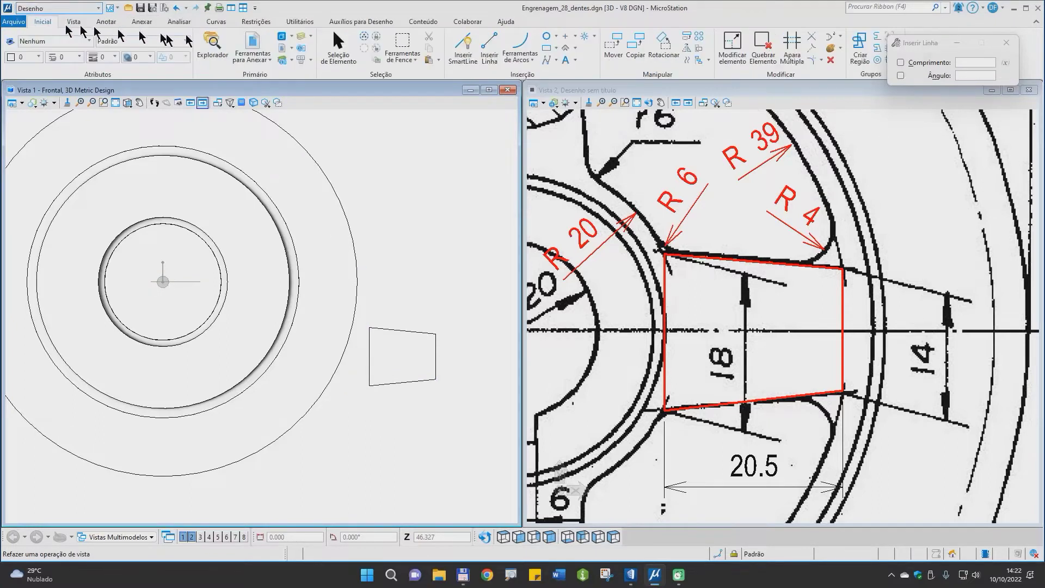
{"action": "left_click", "coordinate": [688, 62]}
{"action": "left_click", "coordinate": [370, 355]}
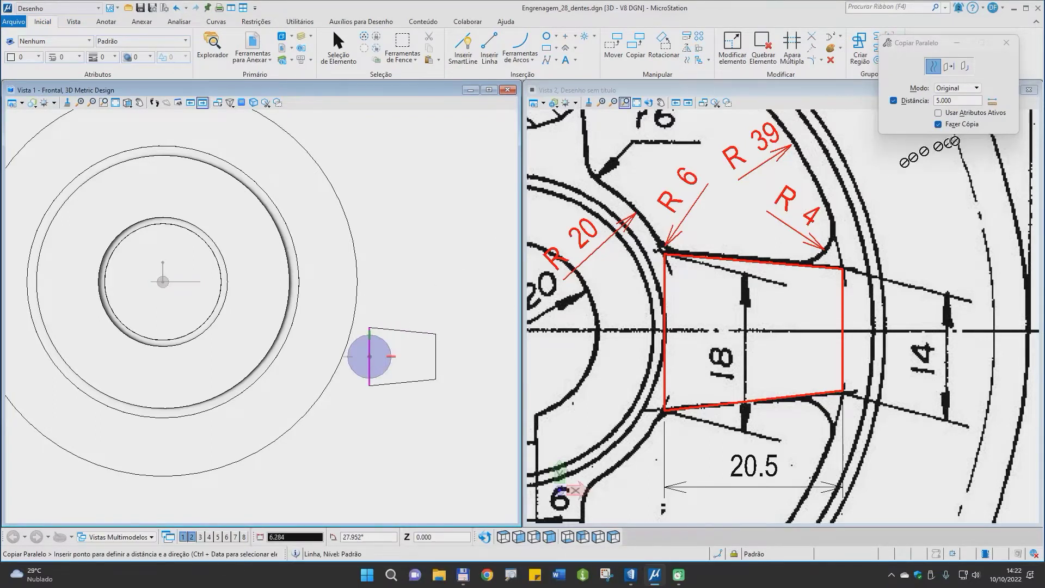
{"action": "left_click", "coordinate": [958, 100]}
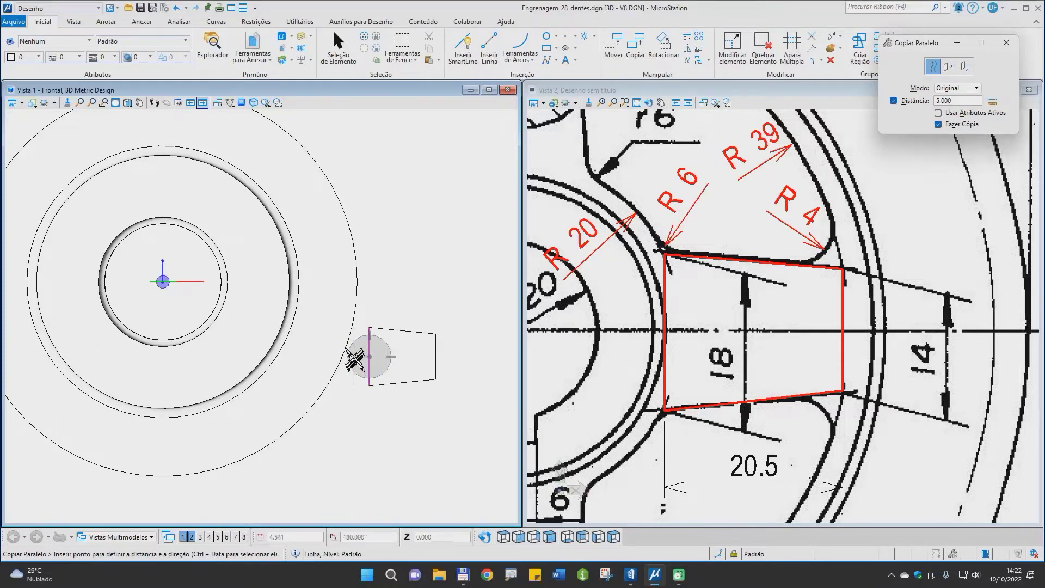
{"action": "left_click", "coordinate": [354, 357]}
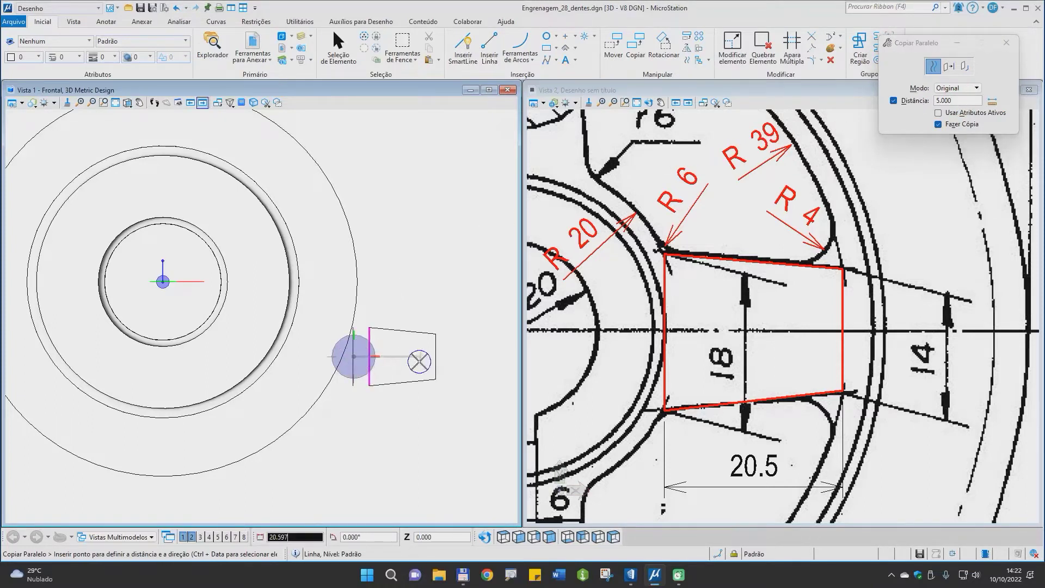
{"action": "left_click", "coordinate": [436, 356]}
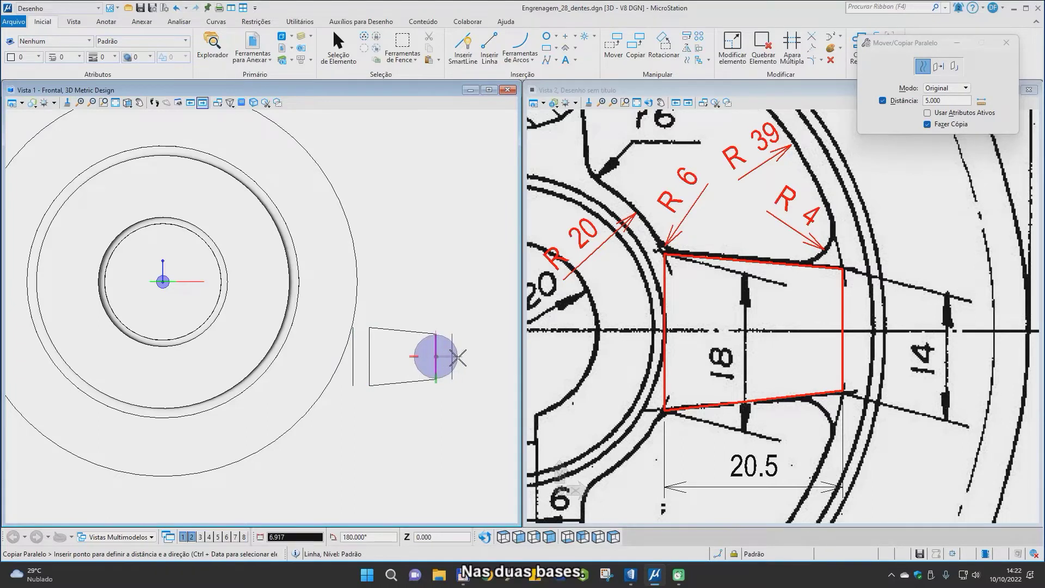
{"action": "left_click", "coordinate": [461, 360]}
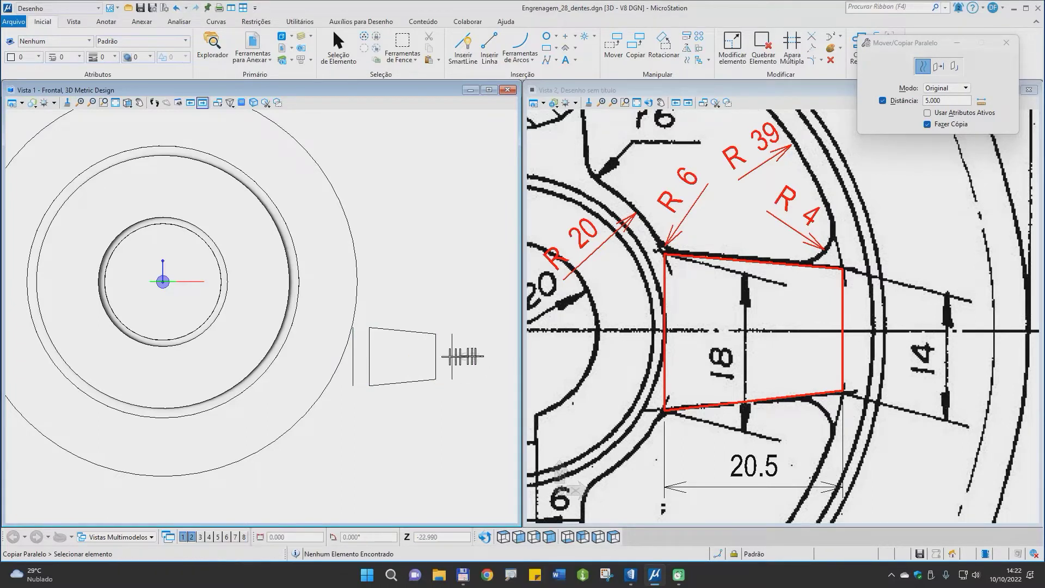
Extend both slanted sides to intersect the outer copy of the long base with Estender Elementos Até Interseção.
{"action": "scroll", "coordinate": [405, 363], "scroll_direction": "up", "scroll_amount": 2}
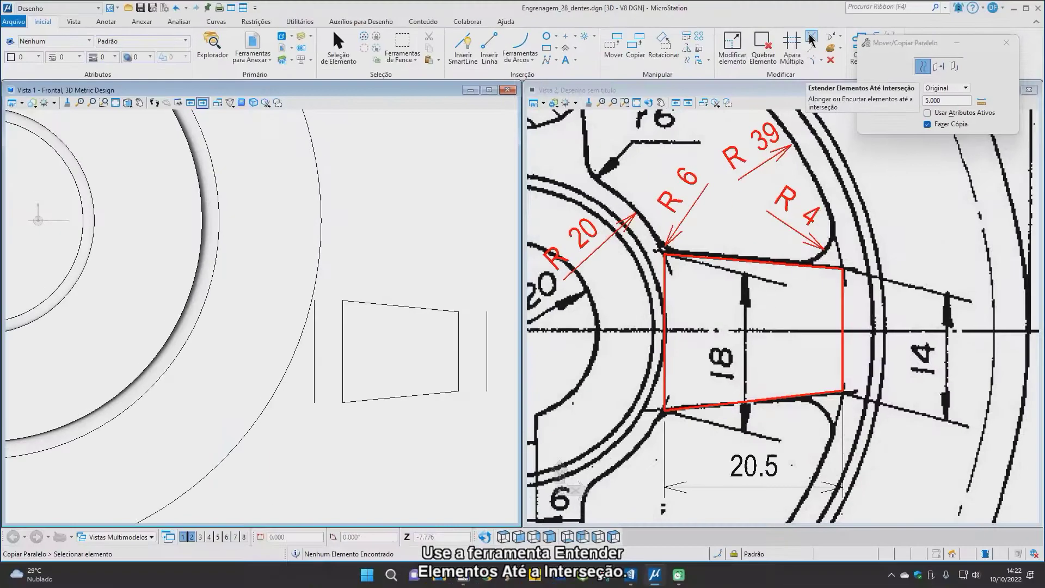
{"action": "left_click", "coordinate": [811, 38]}
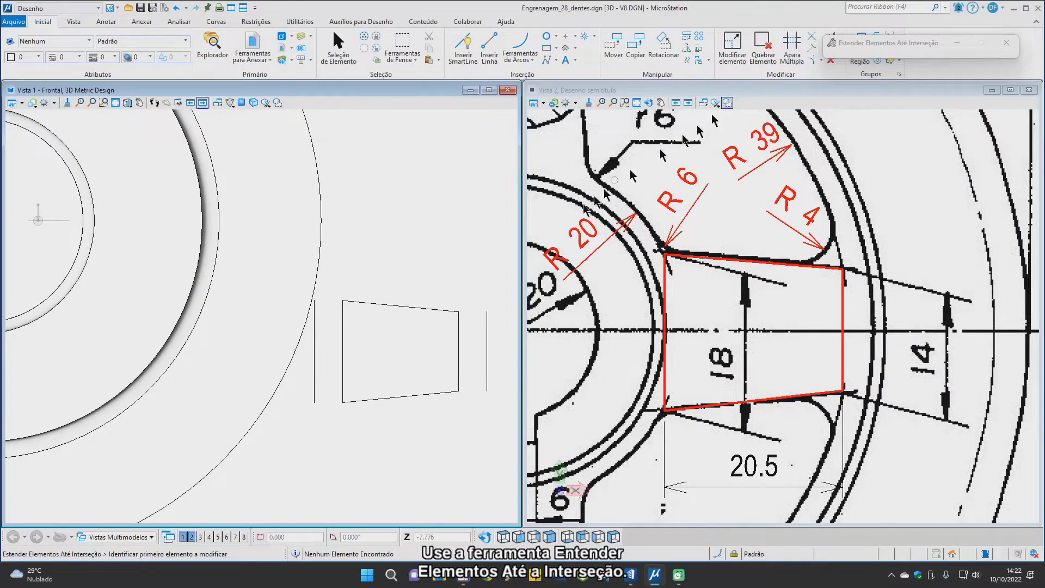
{"action": "left_click", "coordinate": [352, 302]}
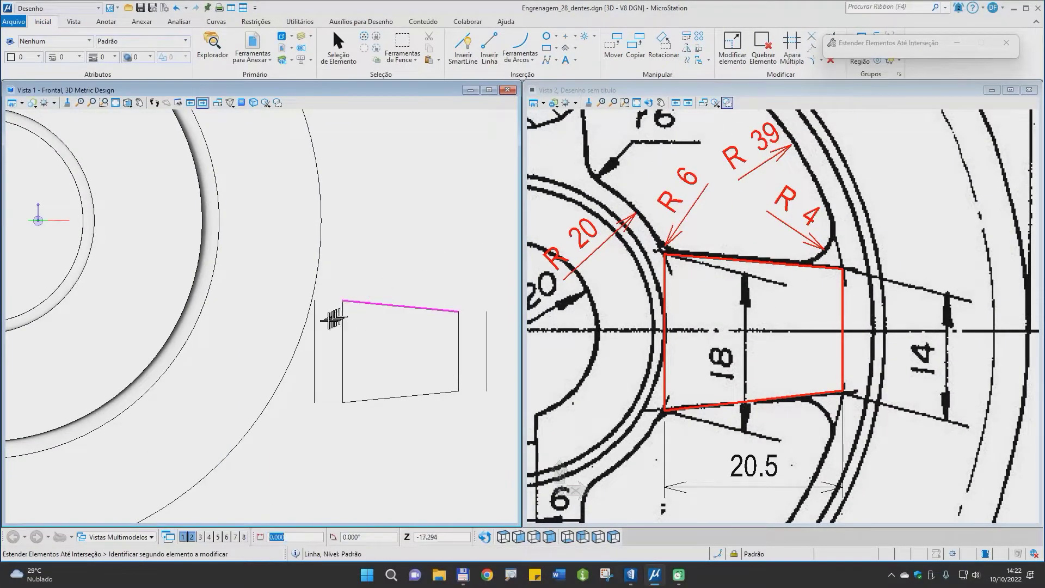
{"action": "left_click", "coordinate": [313, 316]}
{"action": "left_click", "coordinate": [318, 320]}
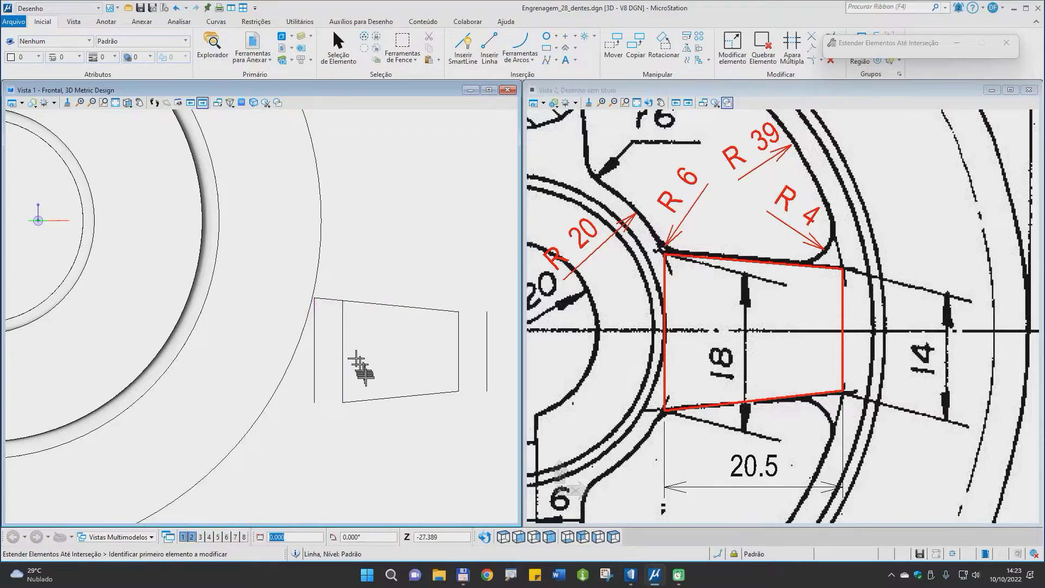
{"action": "left_click", "coordinate": [351, 397]}
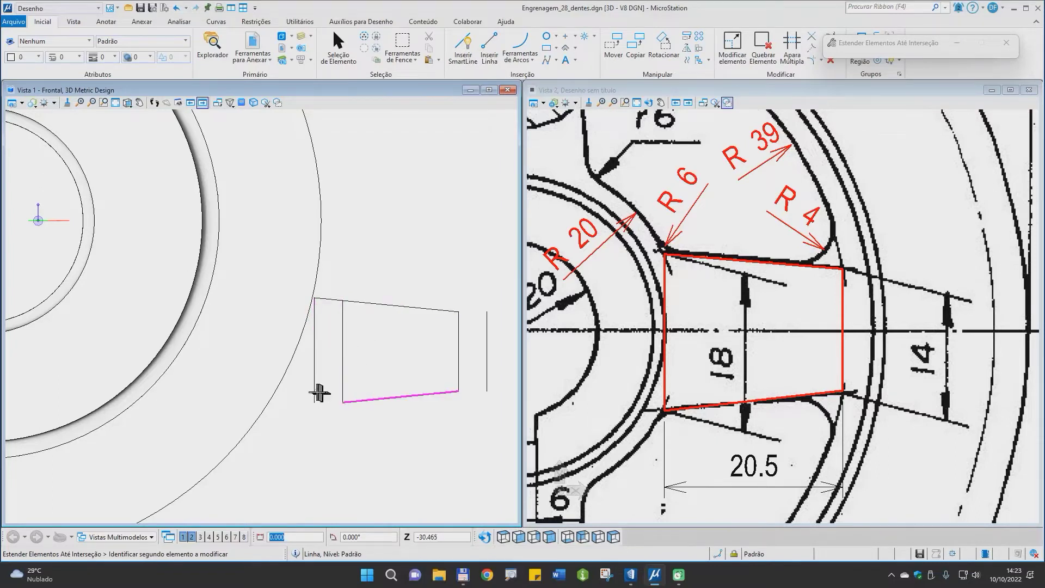
{"action": "left_click", "coordinate": [313, 391]}
{"action": "left_click", "coordinate": [313, 391]}
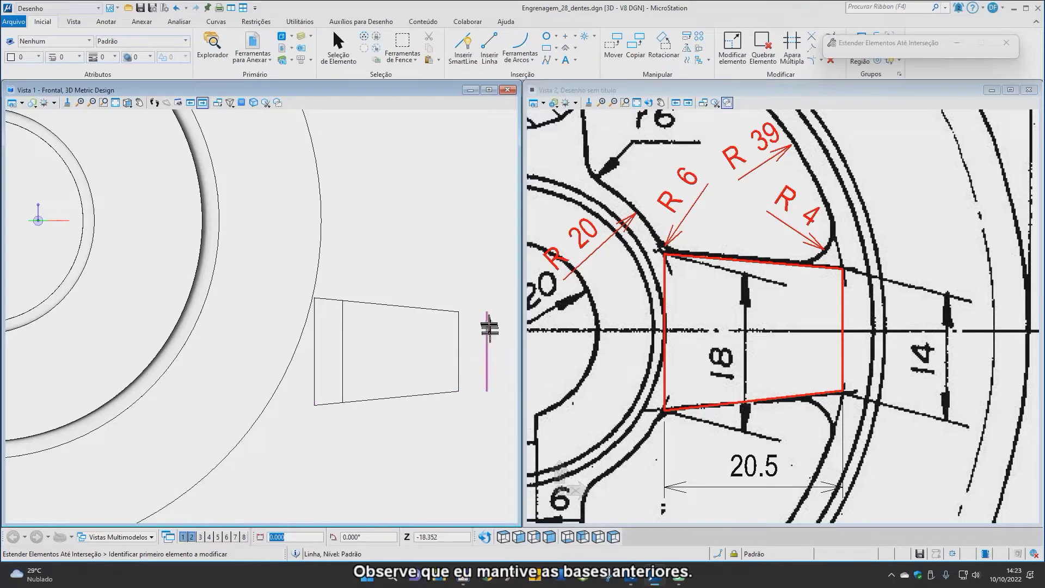
Extend the upper and lower slanted sides to intersect the outer copy of the short base.
{"action": "left_click", "coordinate": [488, 328]}
{"action": "left_click", "coordinate": [443, 310]}
{"action": "left_click", "coordinate": [476, 362]}
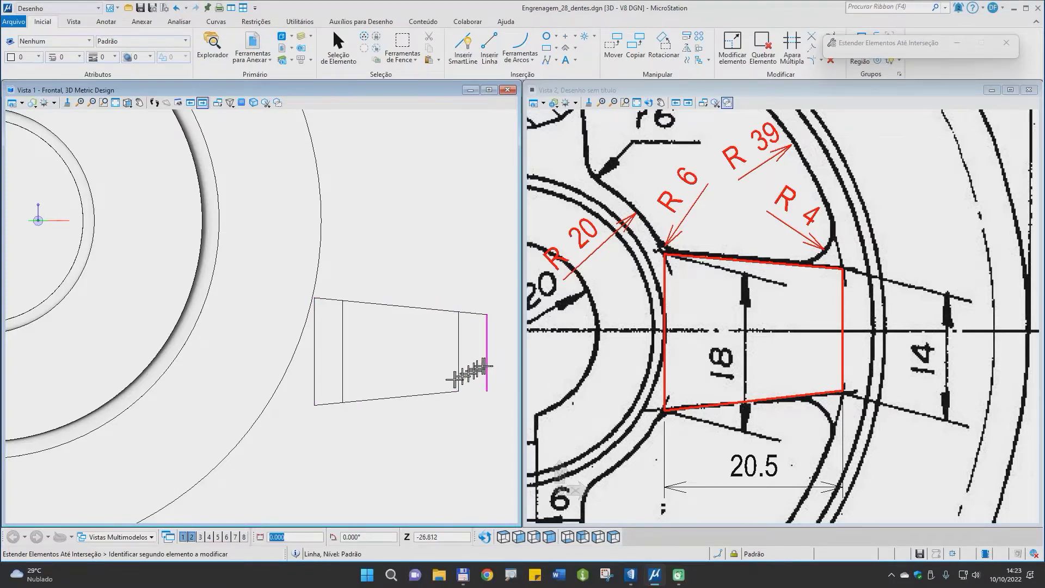
{"action": "left_click", "coordinate": [440, 392]}
{"action": "left_click", "coordinate": [404, 371]}
Show the extended trapezoid in a rotated 3D view and select all of its lines, including the original bases.
{"action": "middle_click_drag", "start_coordinate": [331, 314], "coordinate": [457, 380], "text": "shift"}
{"action": "middle_click_drag", "start_coordinate": [296, 243], "coordinate": [280, 317]}
{"action": "scroll", "coordinate": [370, 306], "scroll_direction": "up", "scroll_amount": 3}
{"action": "right_click", "coordinate": [228, 441]}
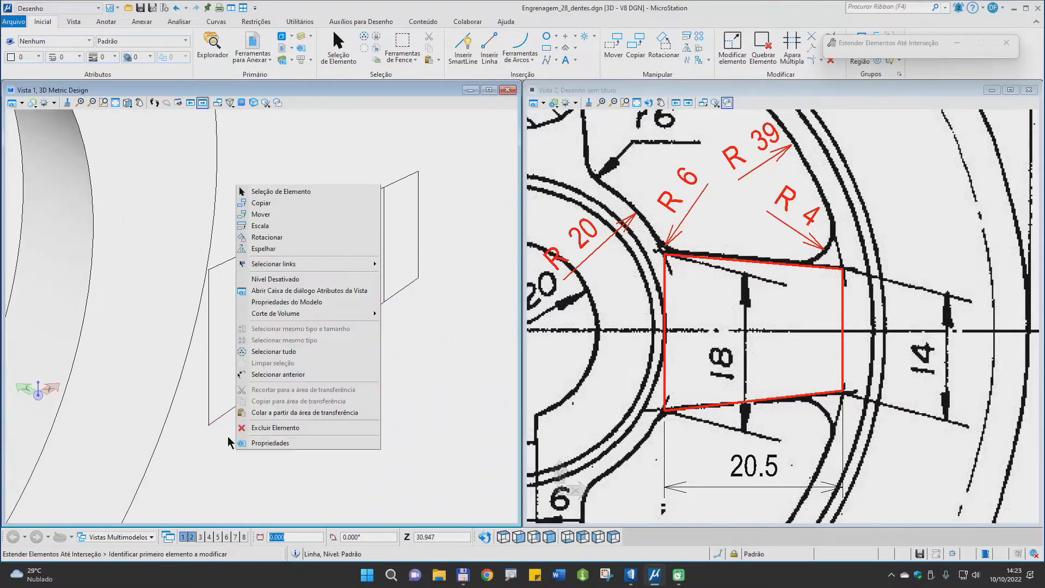
{"action": "left_click", "coordinate": [261, 188]}
{"action": "left_click_drag", "start_coordinate": [180, 468], "coordinate": [458, 138]}
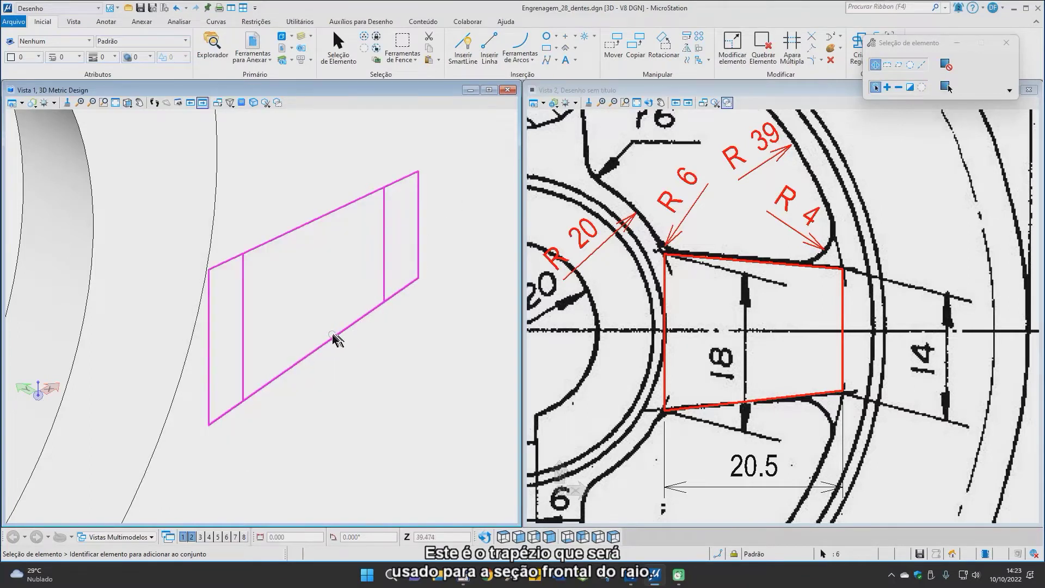
Move the selected trapezoid lines a short distance away from the gear outline and clear the selection.
{"action": "left_click_drag", "start_coordinate": [334, 342], "coordinate": [388, 366]}
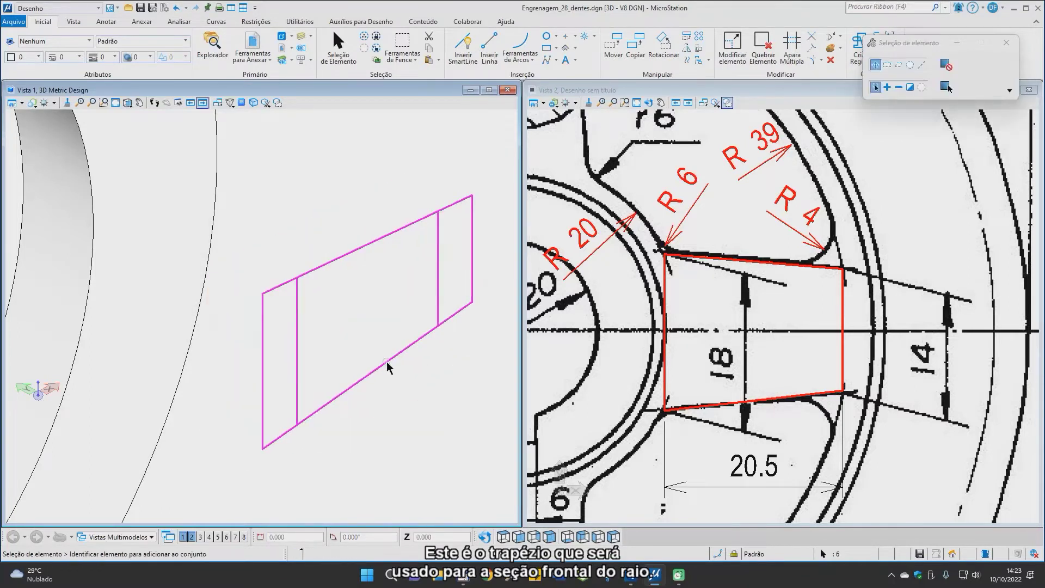
{"action": "left_click", "coordinate": [409, 381]}
Draw an 11 mm line in the top plane, centred on the midpoint of the front trapezoid's original long base.
{"action": "scroll", "coordinate": [568, 296], "scroll_direction": "down", "scroll_amount": 4}
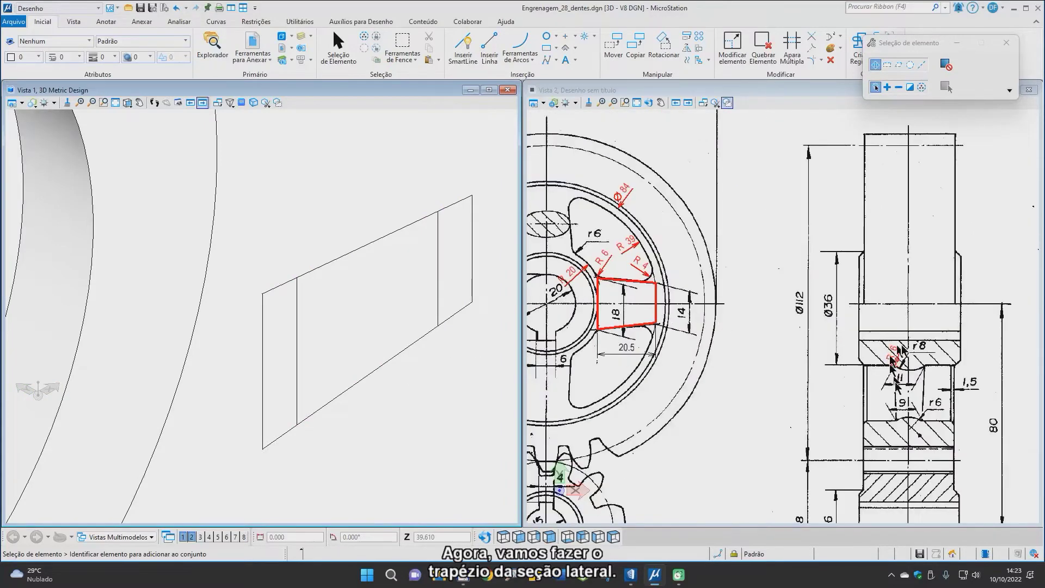
{"action": "scroll", "coordinate": [942, 433], "scroll_direction": "up", "scroll_amount": 5}
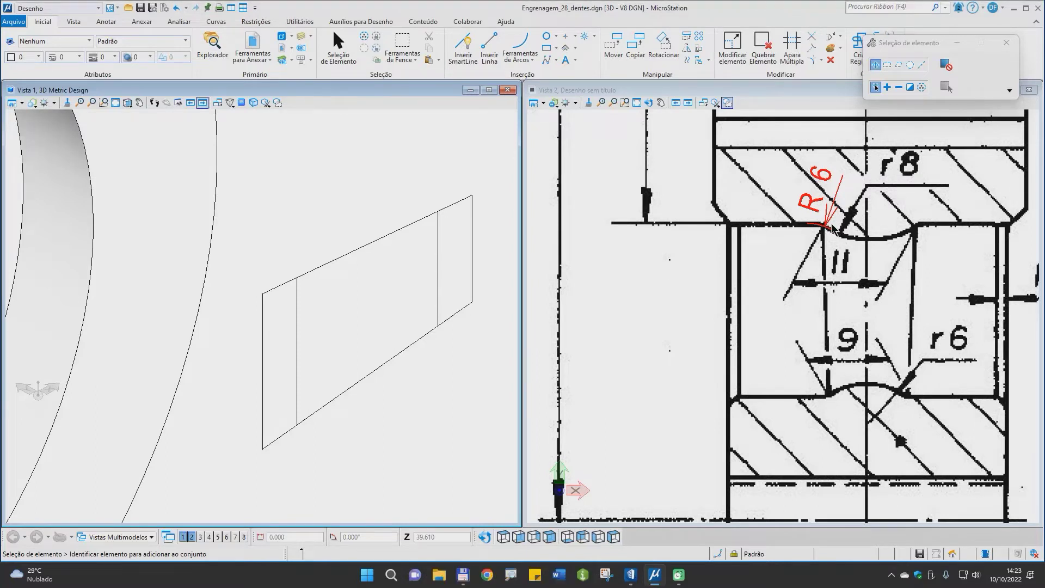
{"action": "left_click", "coordinate": [490, 48]}
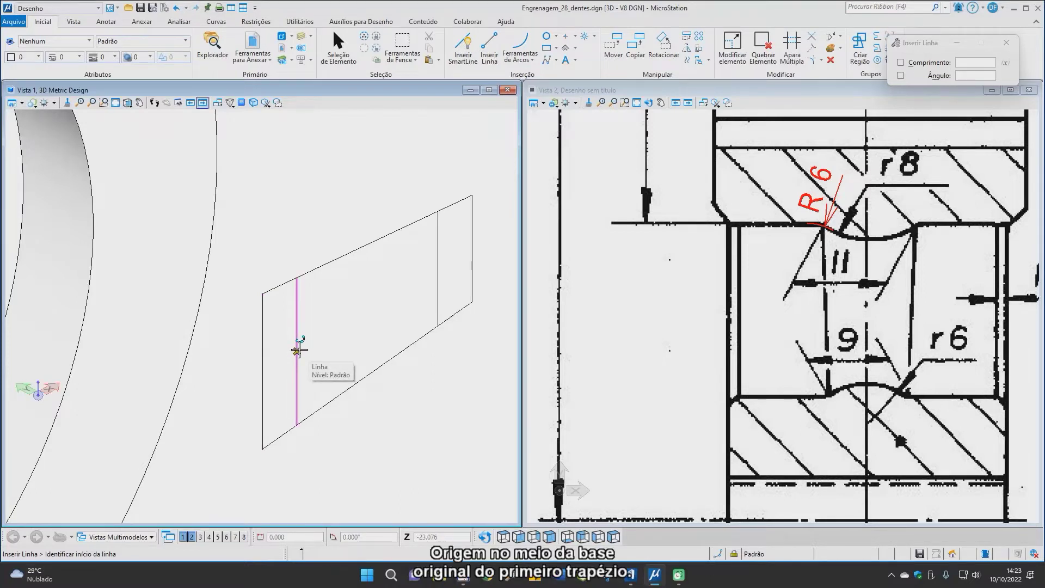
{"action": "key", "text": "o"}
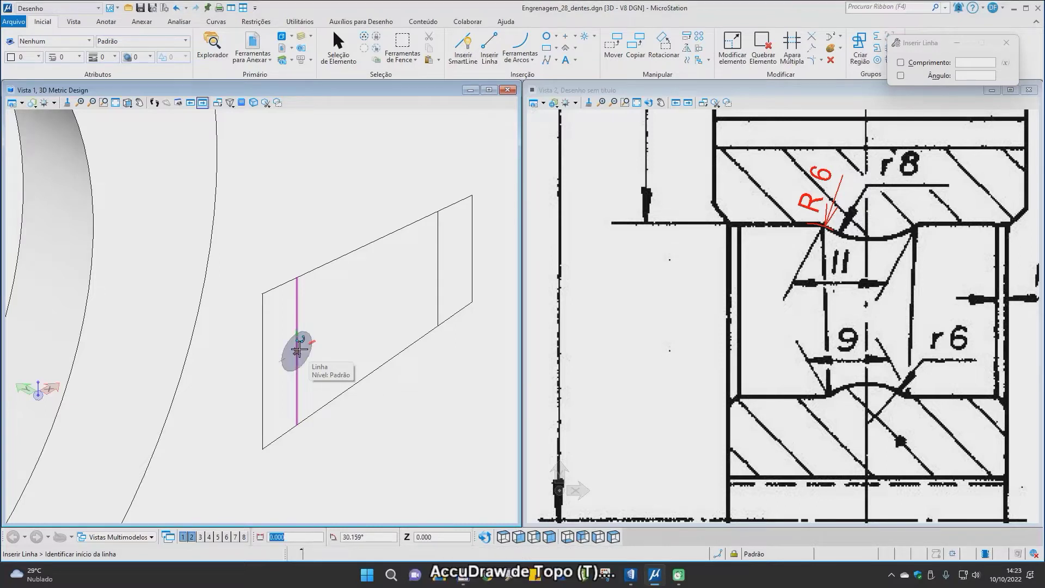
{"action": "key", "text": "t"}
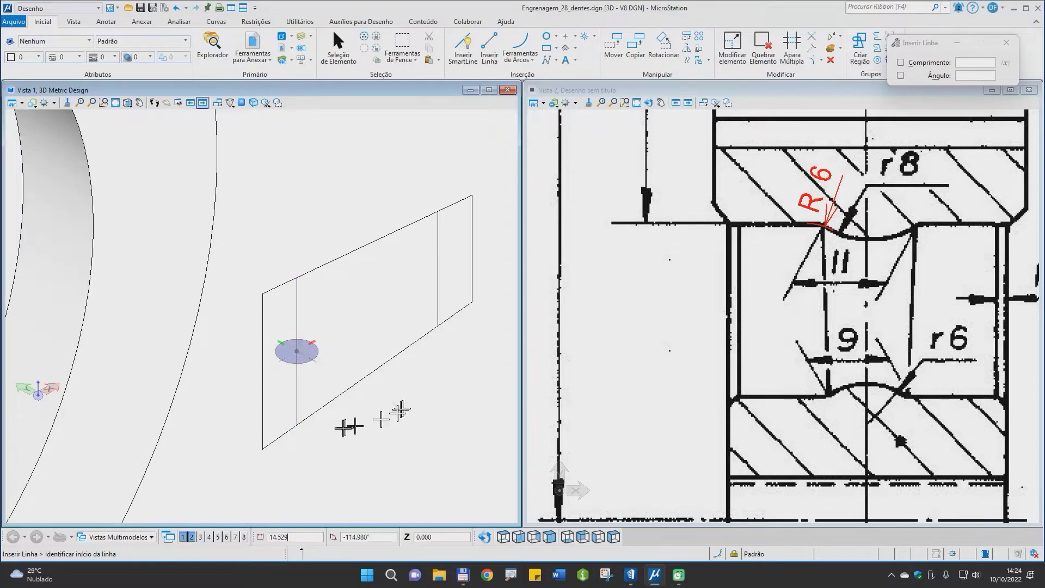
{"action": "key", "text": "Return"}
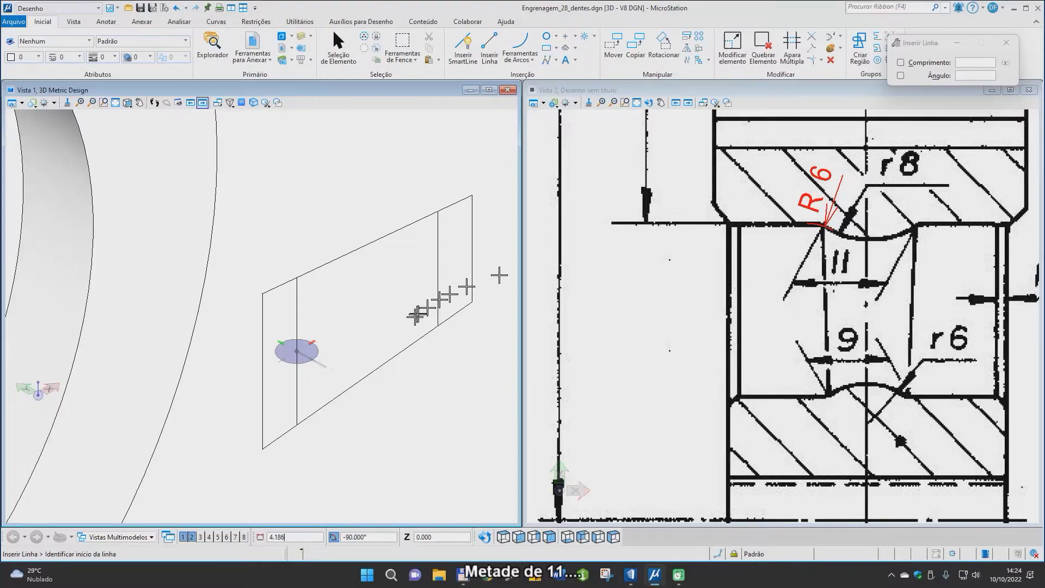
{"action": "type", "text": "11/"}
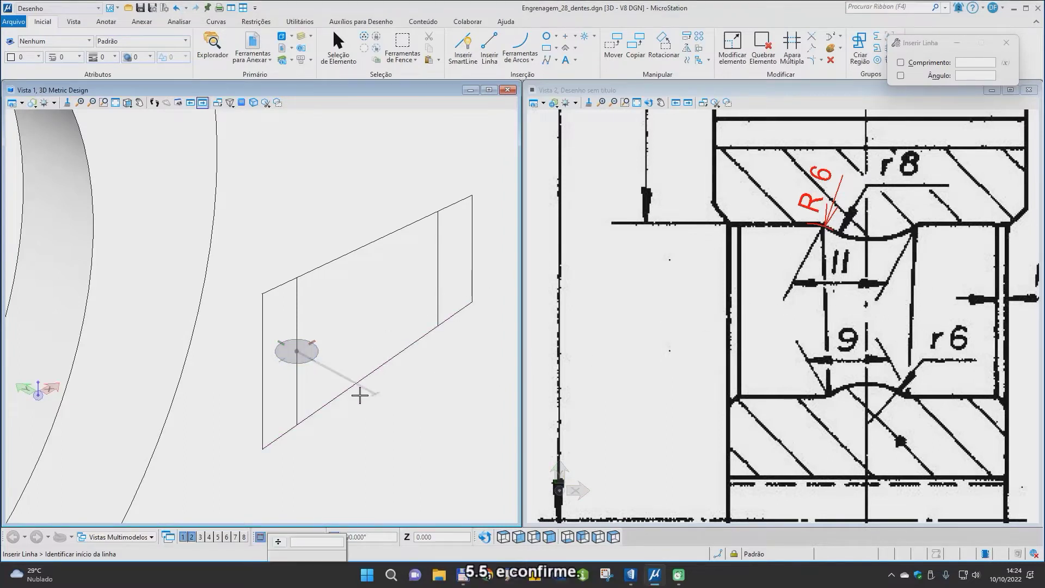
{"action": "type", "text": "2"}
{"action": "key", "text": "Return"}
{"action": "left_click", "coordinate": [351, 388]}
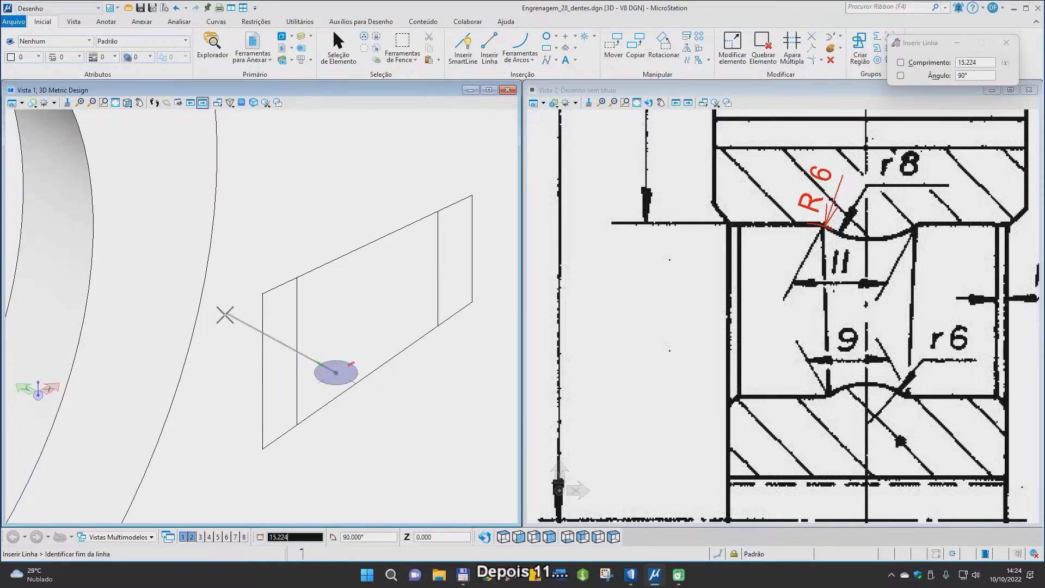
{"action": "left_click", "coordinate": [224, 311]}
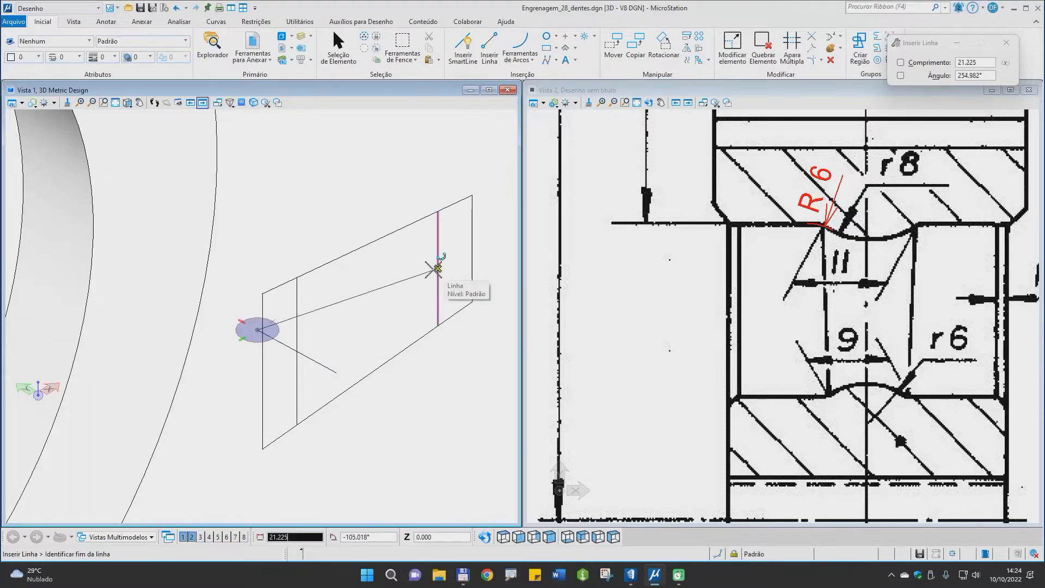
Complete the side trapezoid with a 9 mm short base centred on the original short base's midpoint, closing it at the starting point.
{"action": "left_click", "coordinate": [436, 268]}
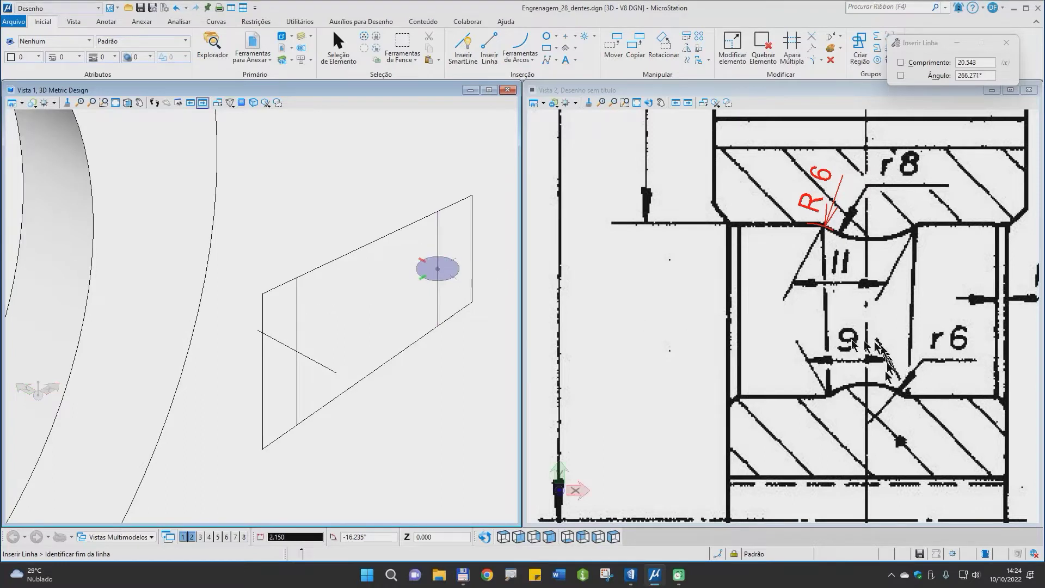
{"action": "type", "text": "9/2"}
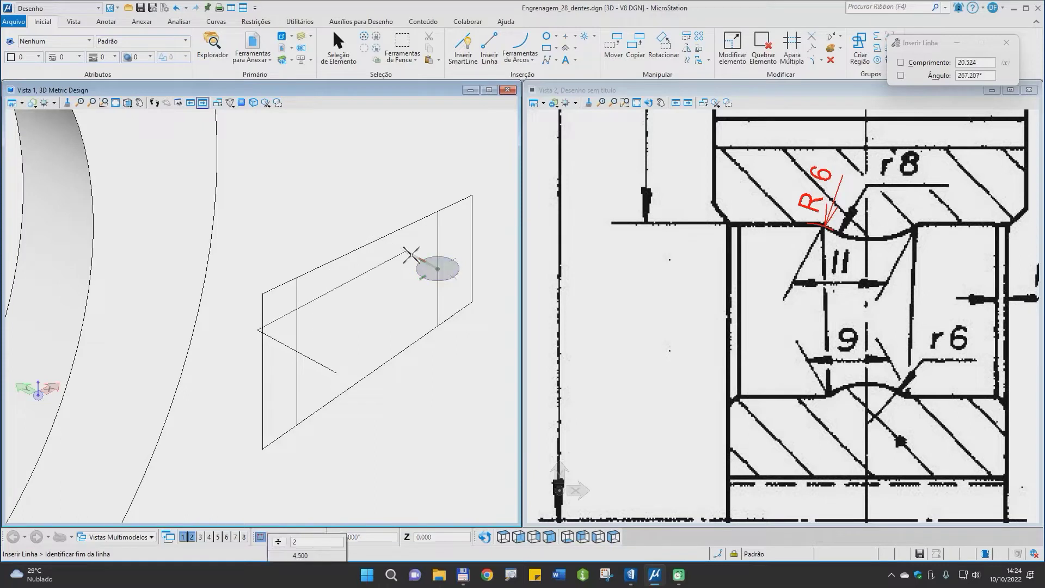
{"action": "left_click", "coordinate": [412, 255]}
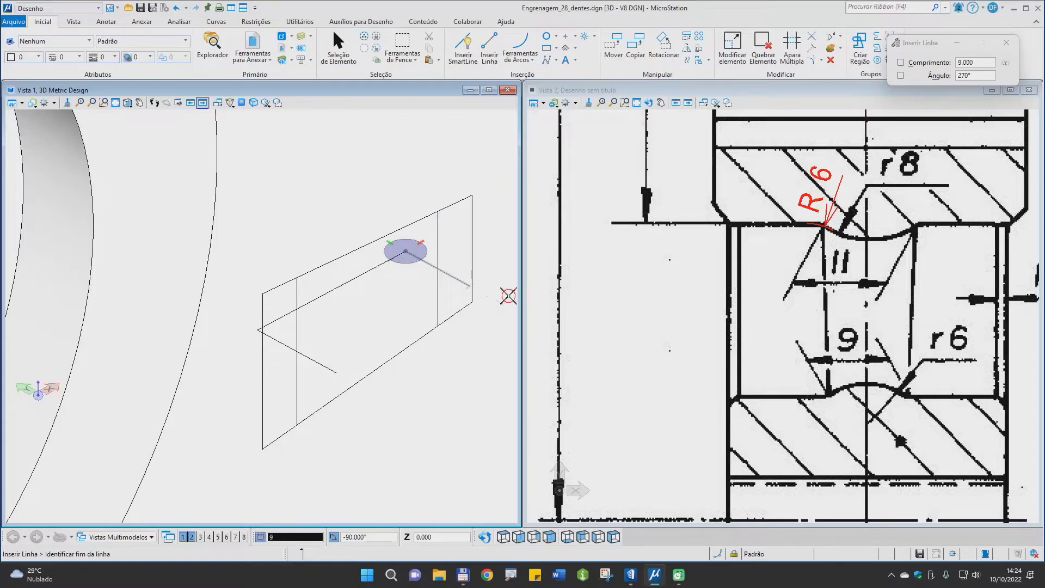
{"action": "left_click", "coordinate": [471, 286]}
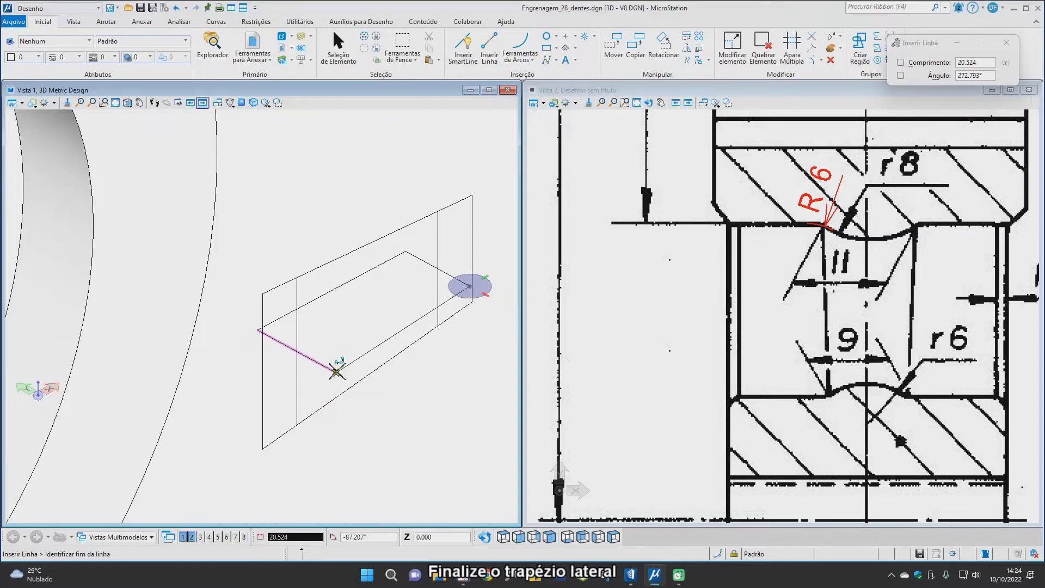
{"action": "left_click", "coordinate": [337, 372]}
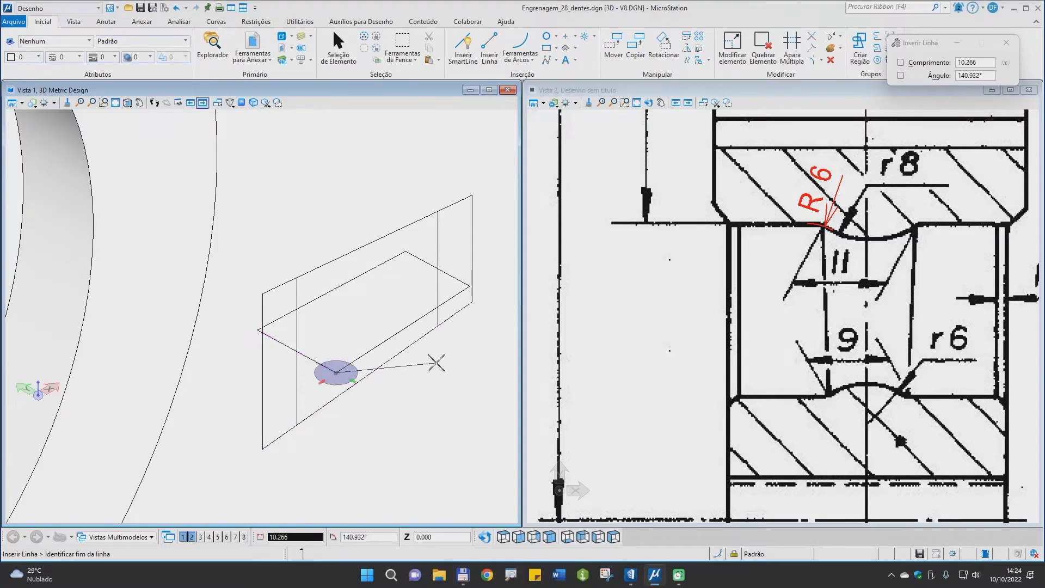
{"action": "right_click", "coordinate": [435, 379]}
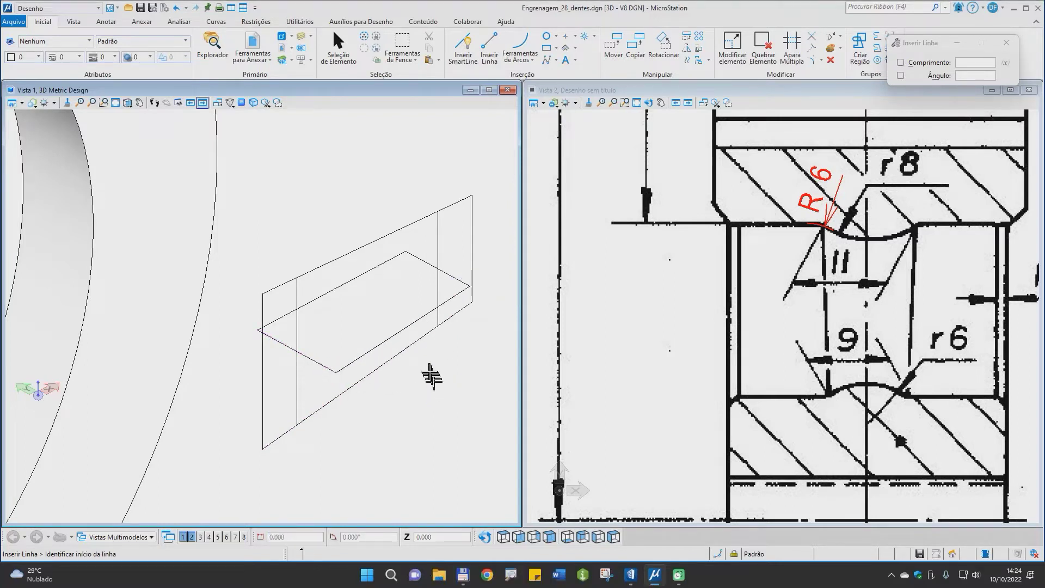
Copy both side trapezoid bases 5 mm outward, to the midpoints of the front trapezoid's outer bases.
{"action": "right_click", "coordinate": [477, 322]}
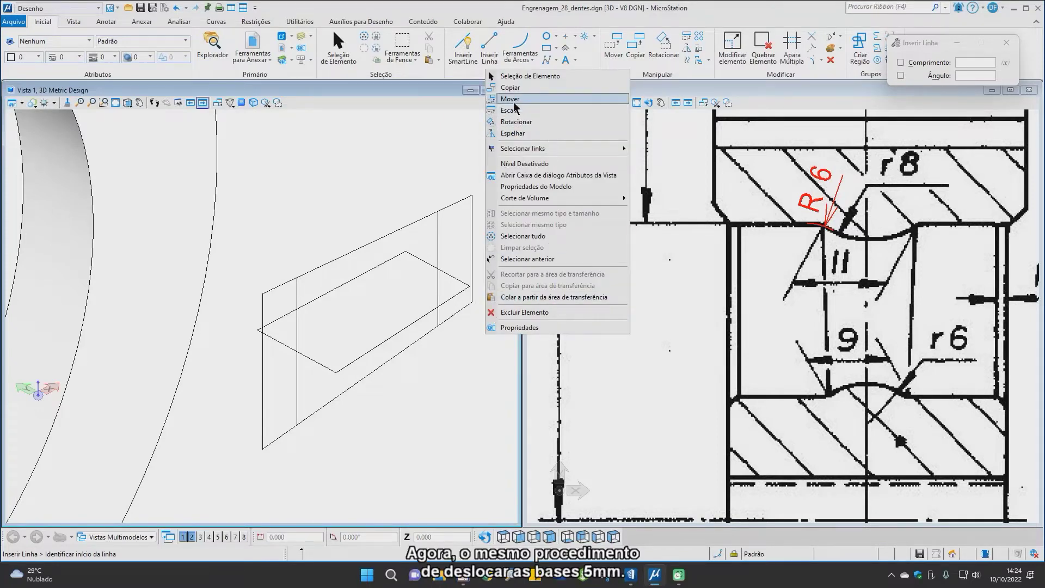
{"action": "left_click", "coordinate": [512, 88]}
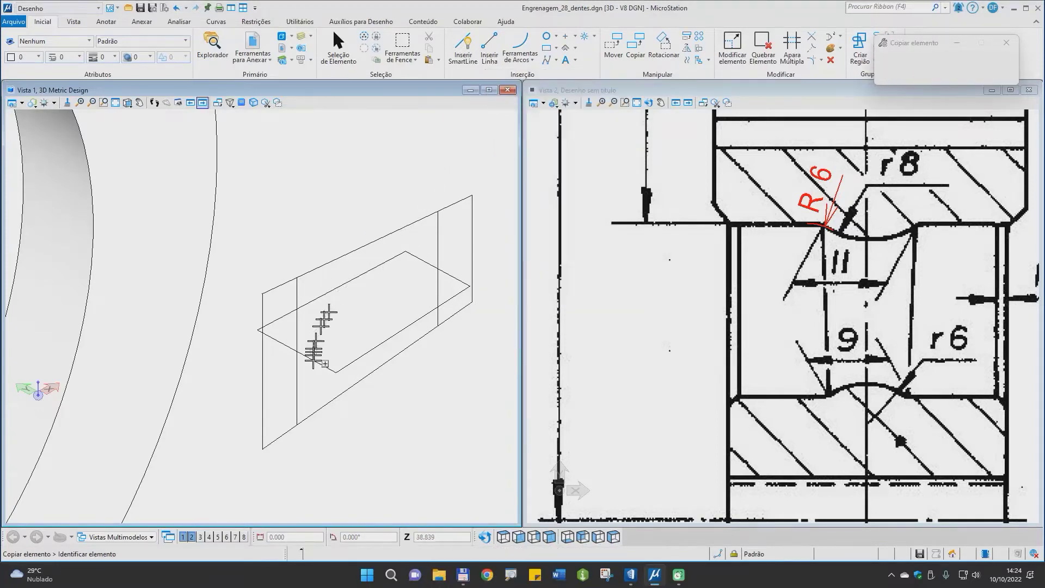
{"action": "left_click", "coordinate": [297, 352]}
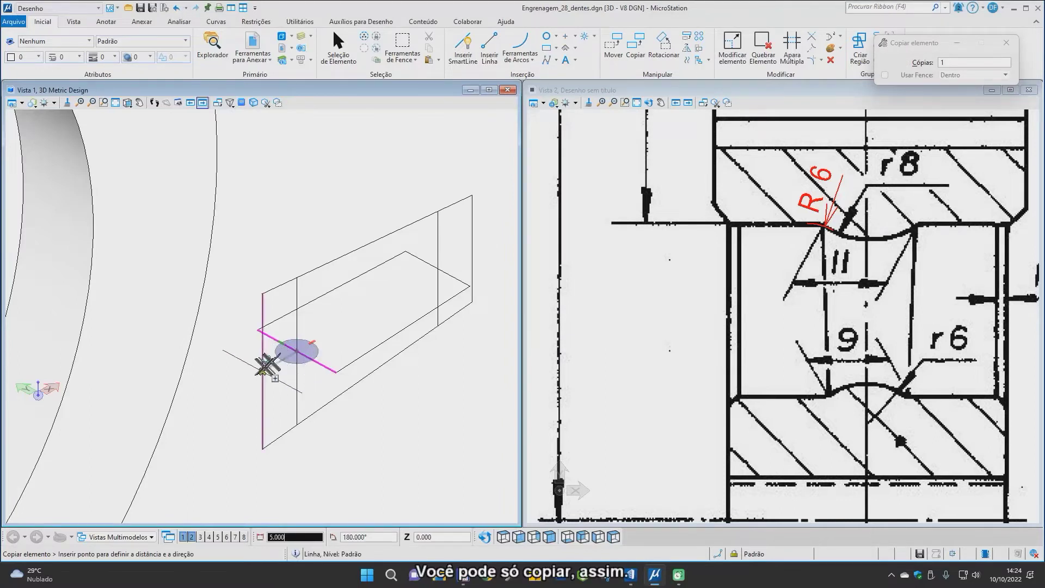
{"action": "right_click", "coordinate": [315, 385]}
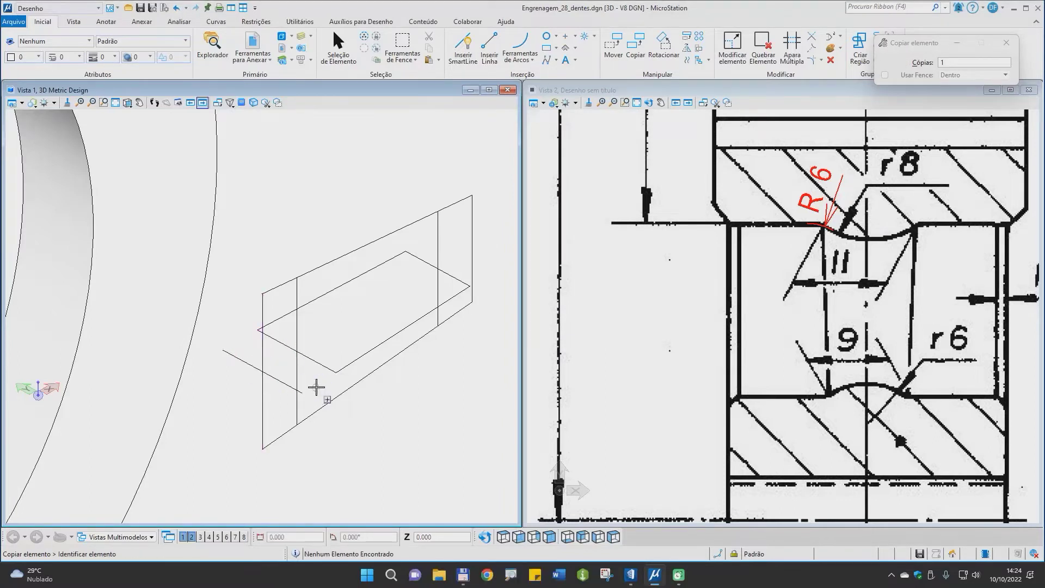
{"action": "left_click", "coordinate": [438, 268]}
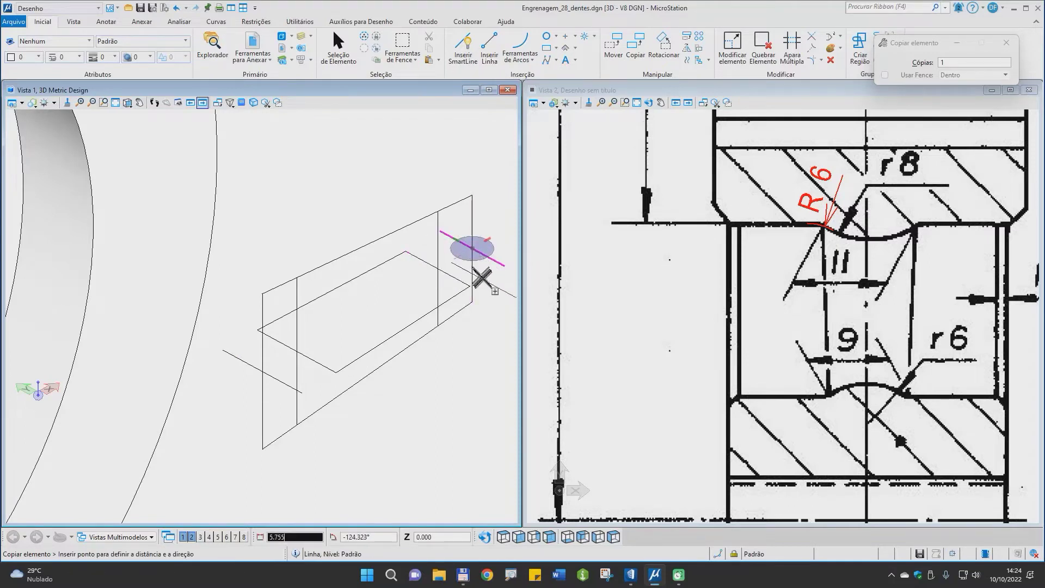
{"action": "right_click", "coordinate": [483, 275]}
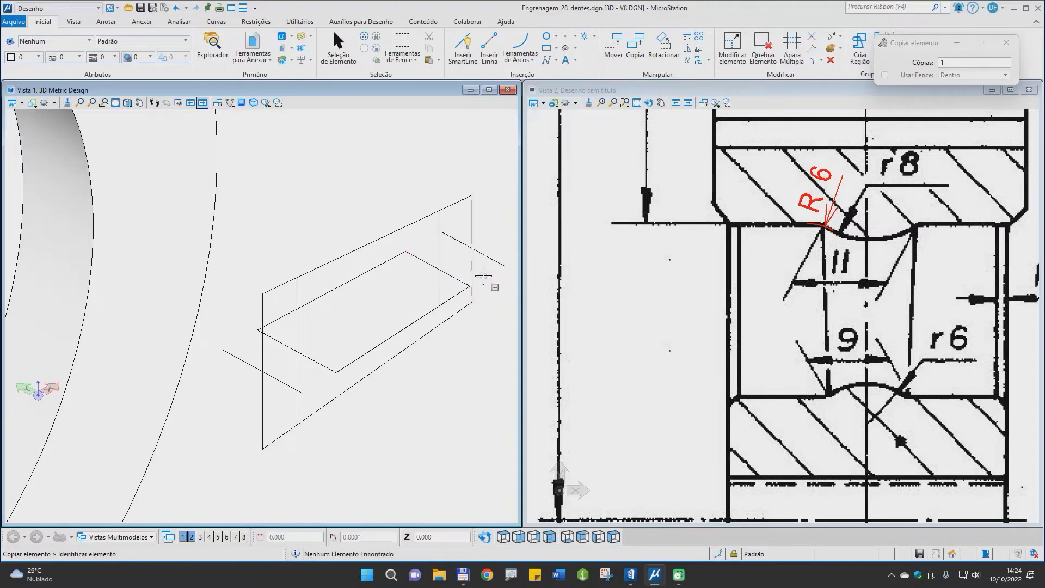
Extend both slanted sides of the side trapezoid to meet its copied outer bases with Estender Elementos Até Interseção.
{"action": "left_click", "coordinate": [811, 36]}
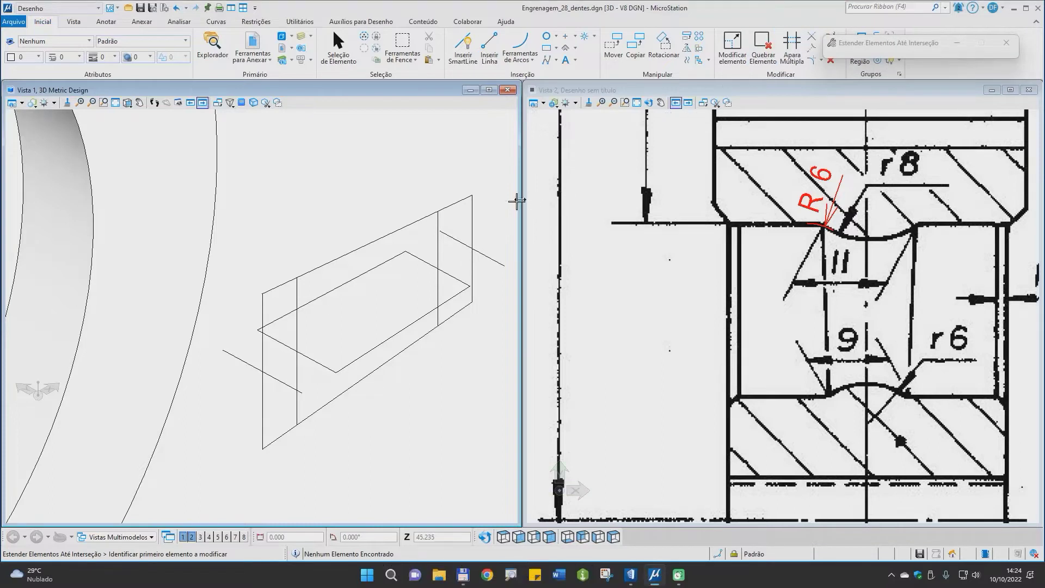
{"action": "left_click", "coordinate": [448, 236]}
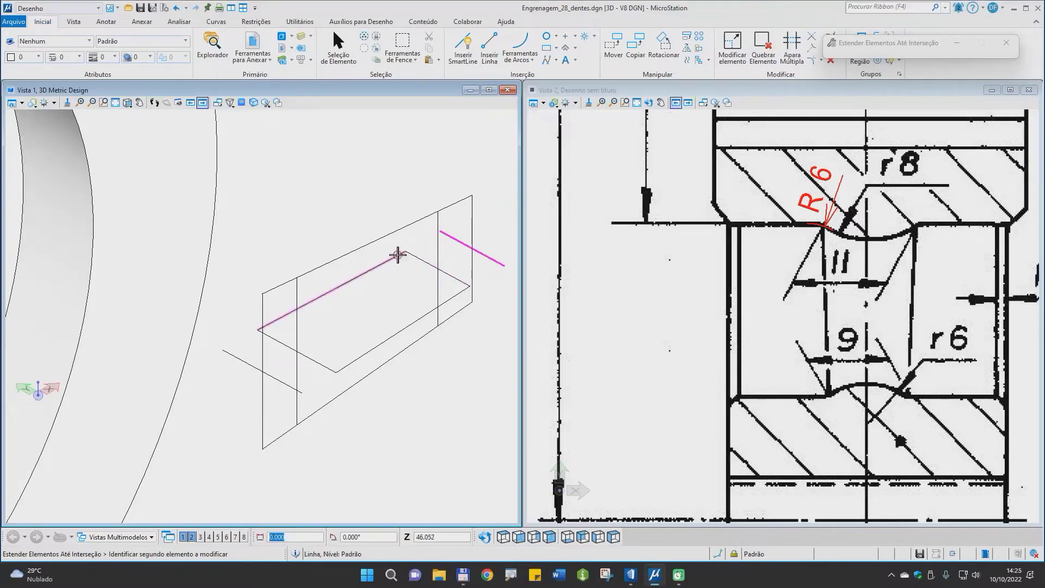
{"action": "left_click", "coordinate": [399, 252]}
{"action": "left_click", "coordinate": [490, 258]}
{"action": "left_click", "coordinate": [457, 290]}
{"action": "left_click", "coordinate": [284, 316]}
{"action": "left_click", "coordinate": [237, 358]}
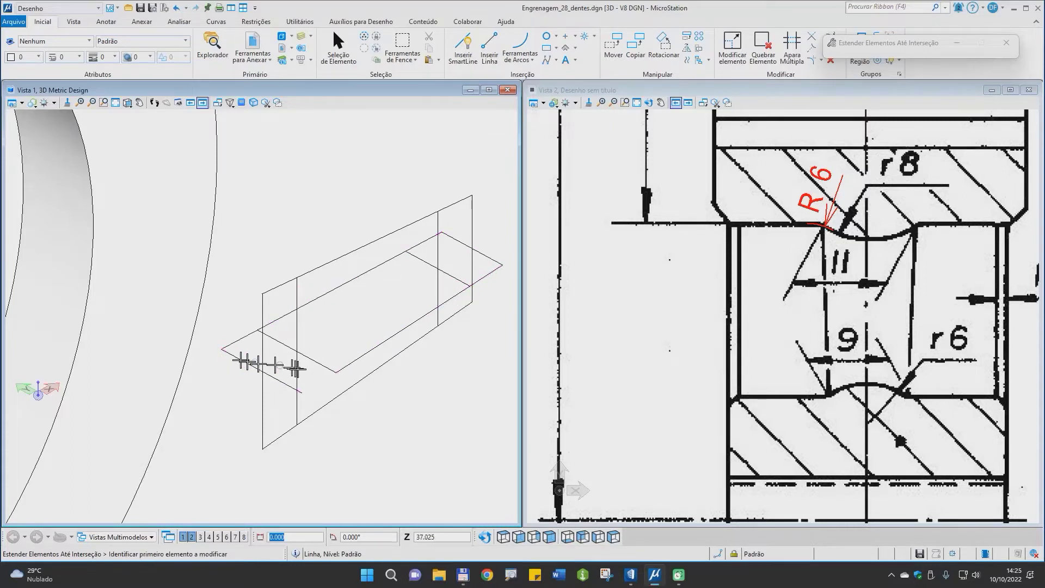
{"action": "left_click", "coordinate": [342, 369]}
{"action": "left_click", "coordinate": [291, 387]}
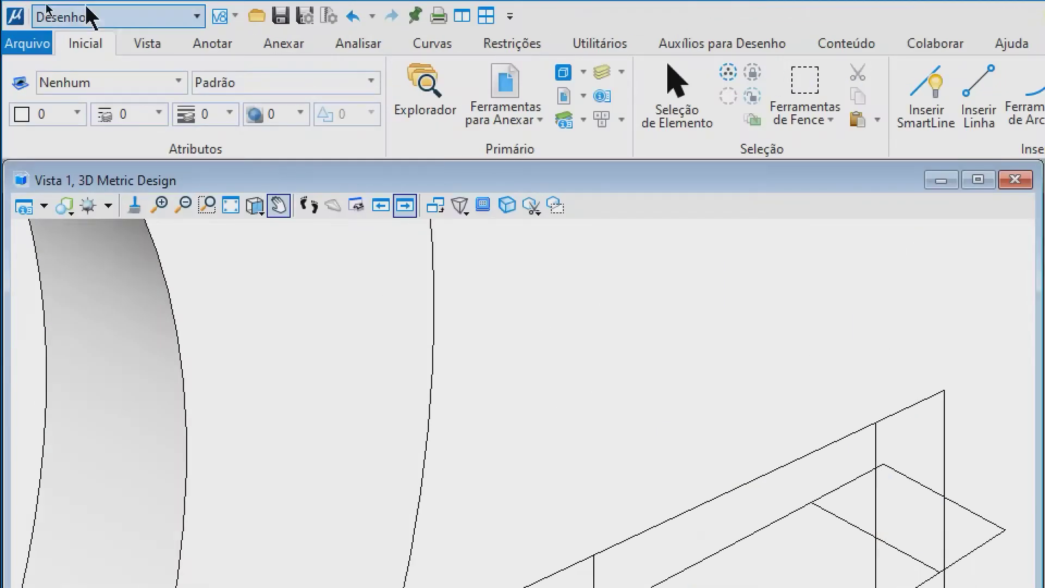
Start a Cone Elíptico in the side plane, centring its base on the trapezoids' outer long bases and taking its radii from their ends.
{"action": "left_click", "coordinate": [106, 16]}
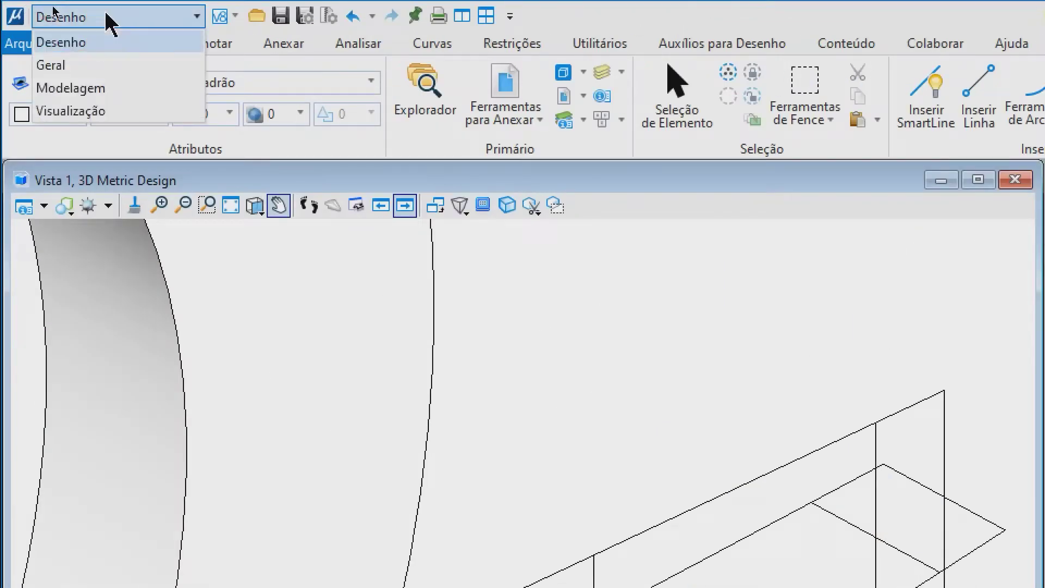
{"action": "left_click", "coordinate": [76, 89]}
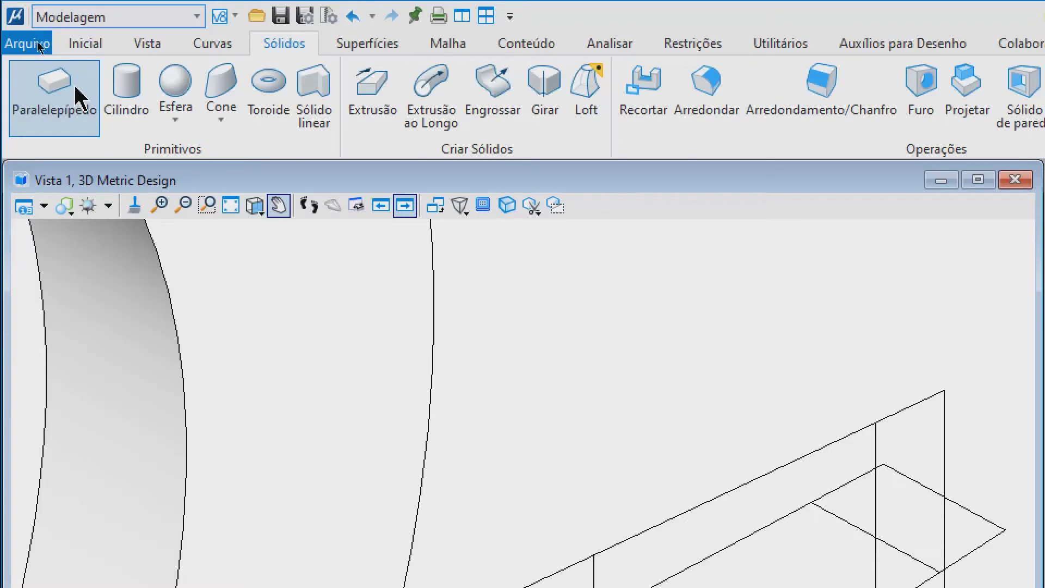
{"action": "left_click", "coordinate": [221, 124]}
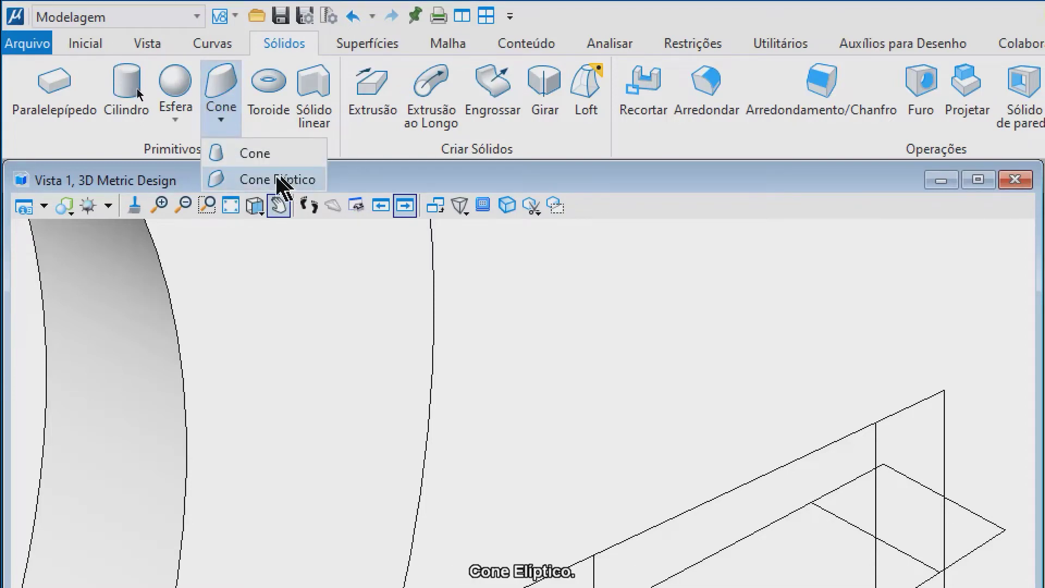
{"action": "left_click", "coordinate": [269, 181]}
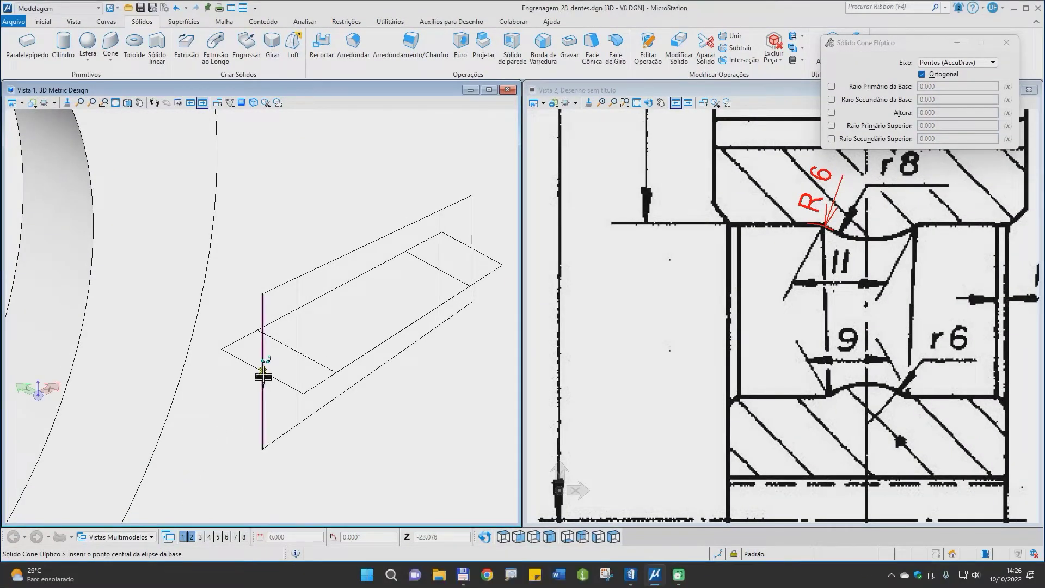
{"action": "left_click", "coordinate": [262, 373]}
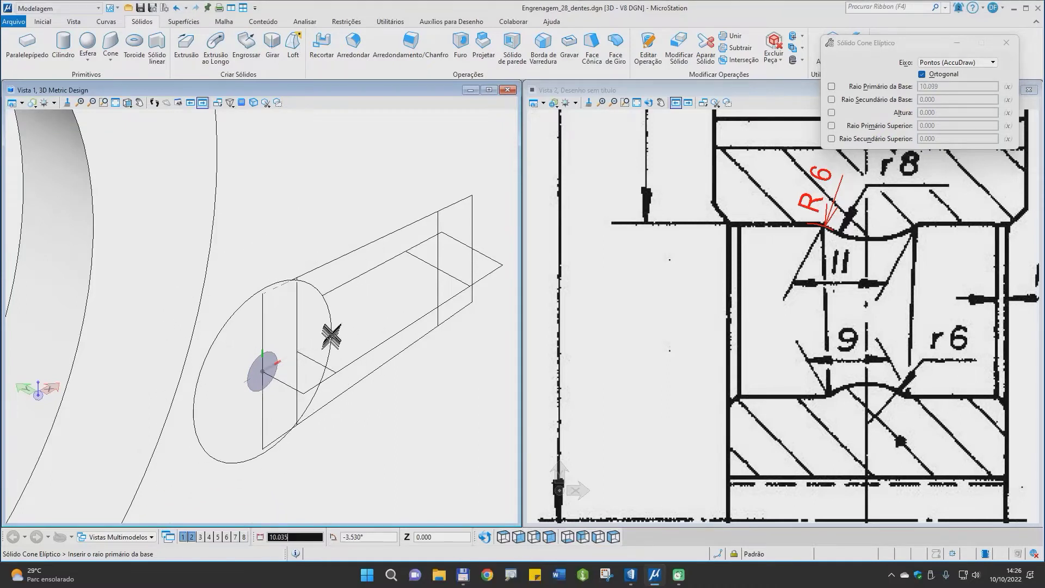
{"action": "key", "text": "s"}
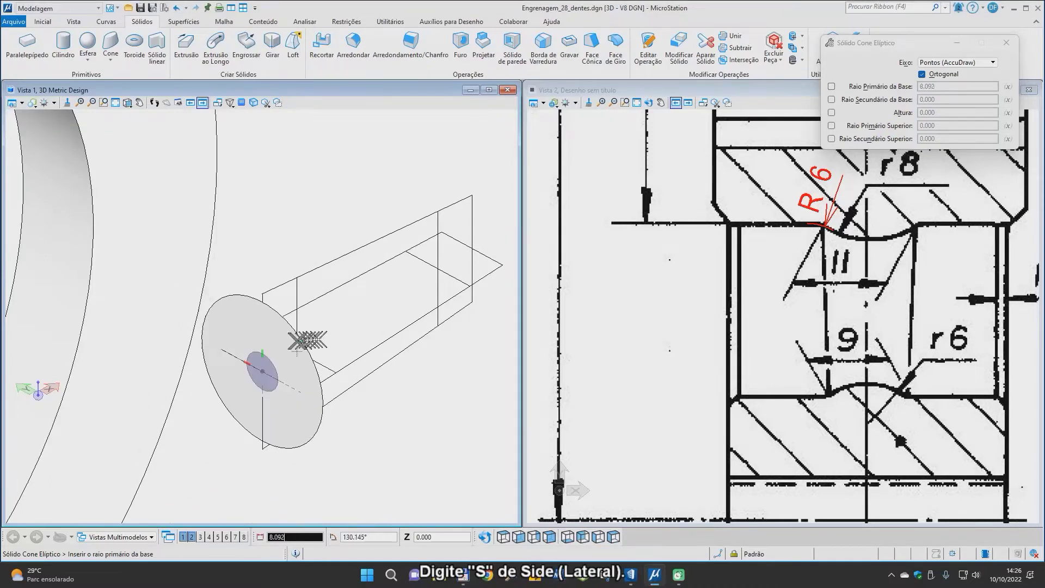
{"action": "left_click", "coordinate": [263, 295]}
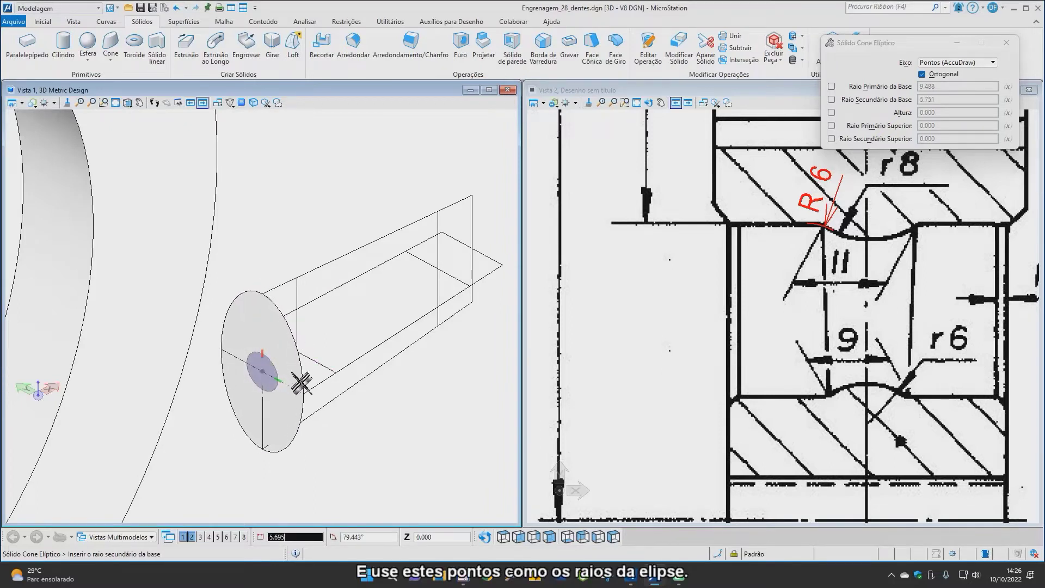
{"action": "left_click", "coordinate": [304, 392]}
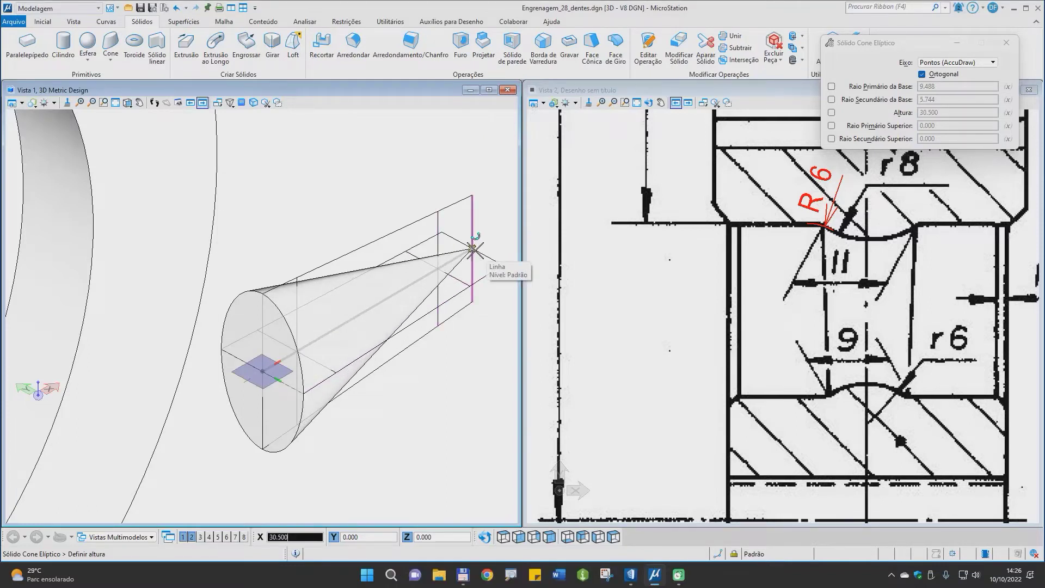
Complete the elliptical cone with its height to the outer short bases' midpoint and its top radii at those bases' ends.
{"action": "left_click", "coordinate": [474, 249]}
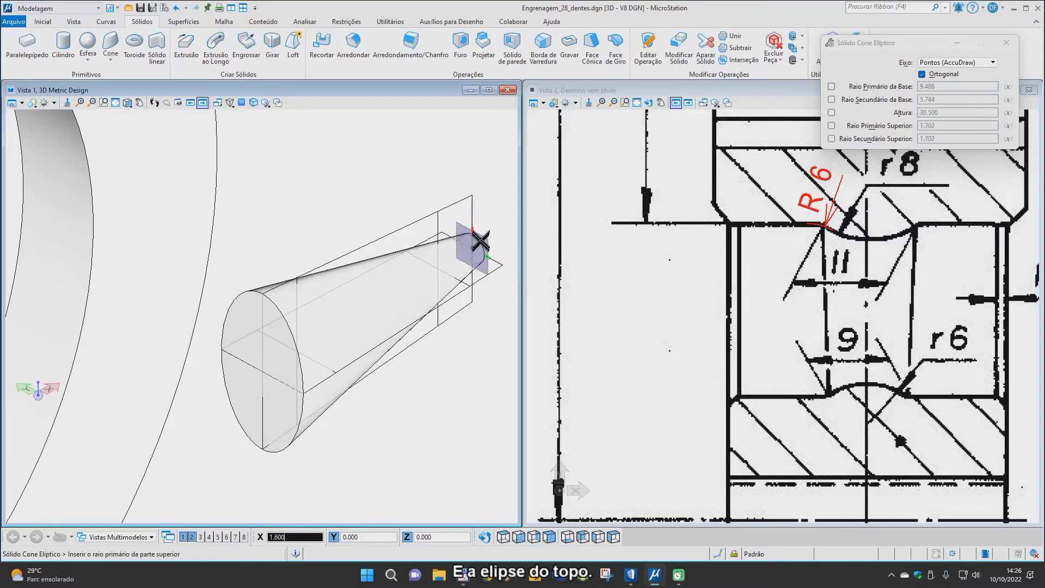
{"action": "left_click", "coordinate": [474, 197]}
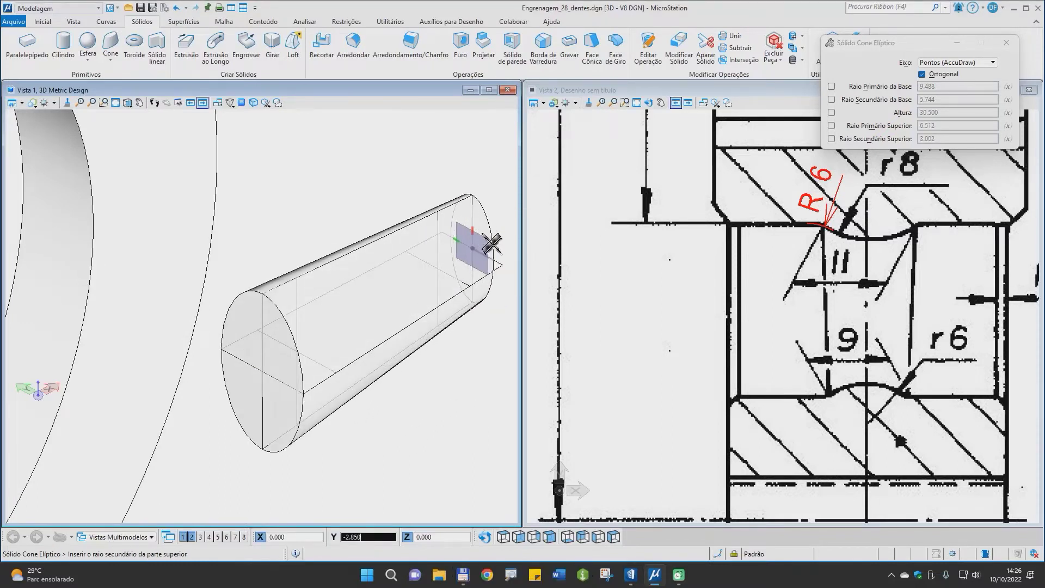
{"action": "left_click", "coordinate": [502, 264]}
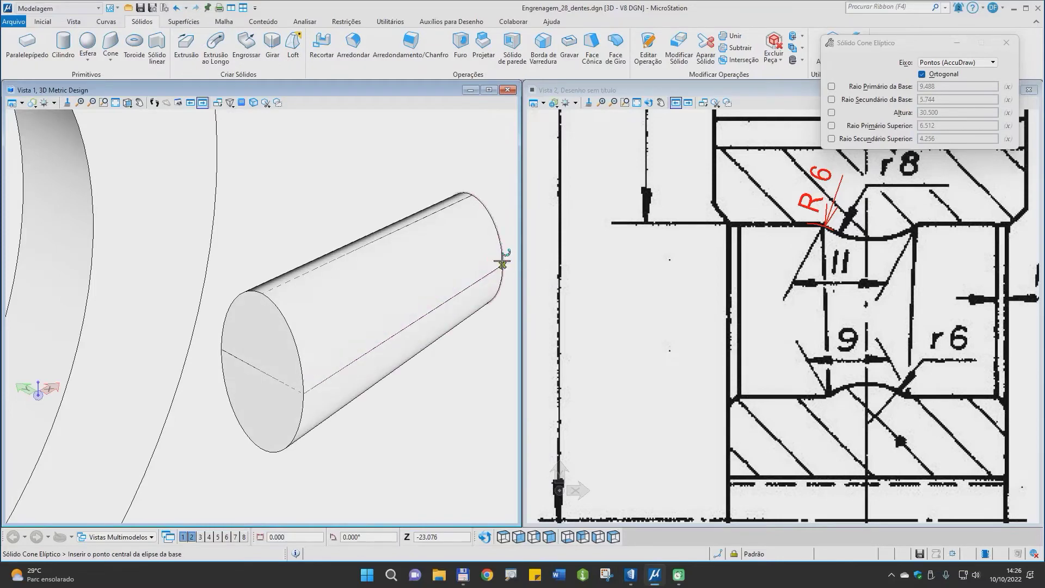
Move the elliptical cone by its large base's centre to 5 mm inward from the quadrant of the hub's front circle.
{"action": "scroll", "coordinate": [419, 275], "scroll_direction": "down", "scroll_amount": 3}
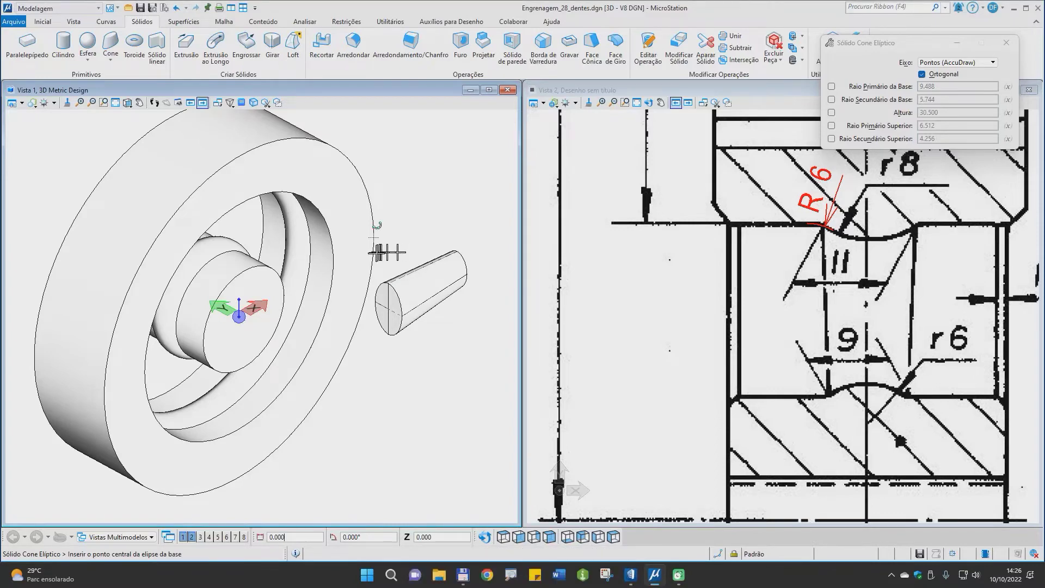
{"action": "scroll", "coordinate": [334, 256], "scroll_direction": "up", "scroll_amount": 2}
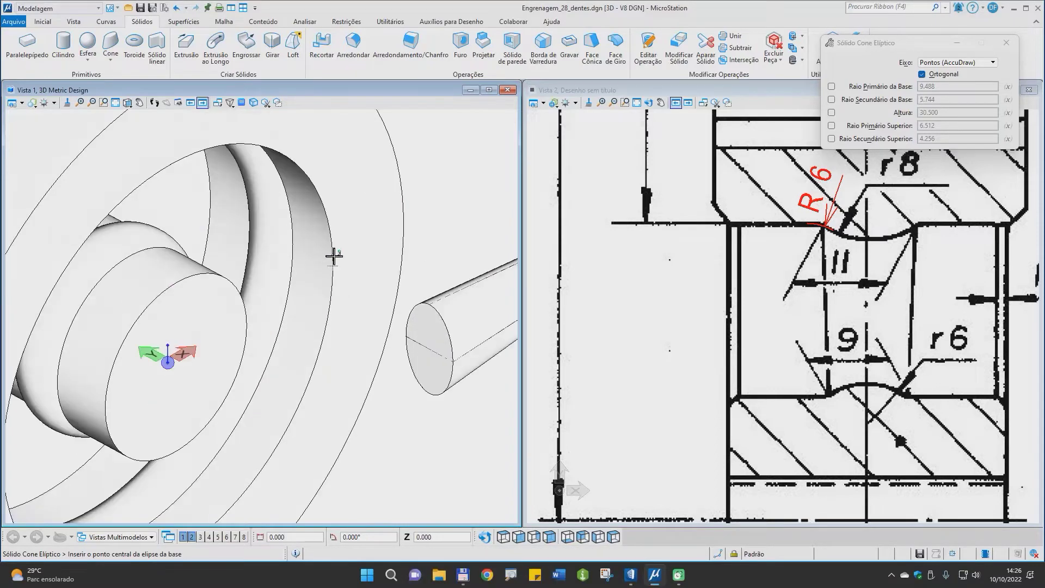
{"action": "right_click", "coordinate": [442, 233]}
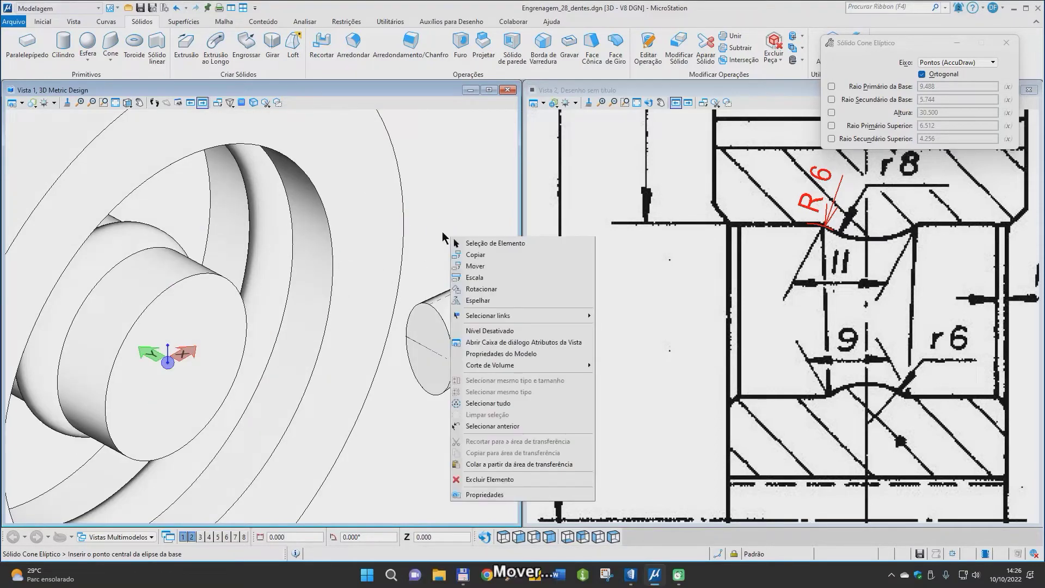
{"action": "left_click", "coordinate": [476, 267]}
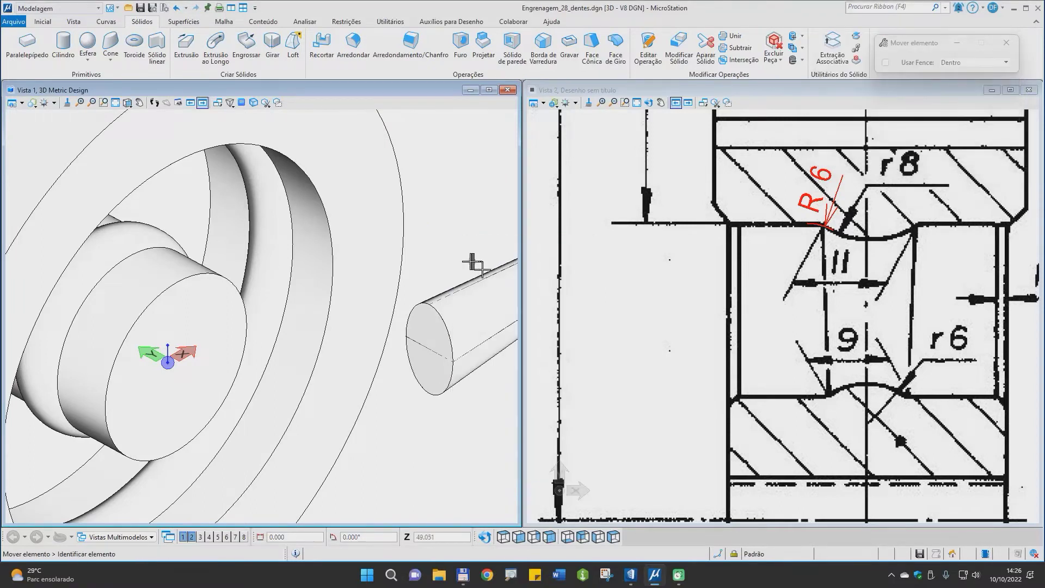
{"action": "left_click", "coordinate": [430, 349]}
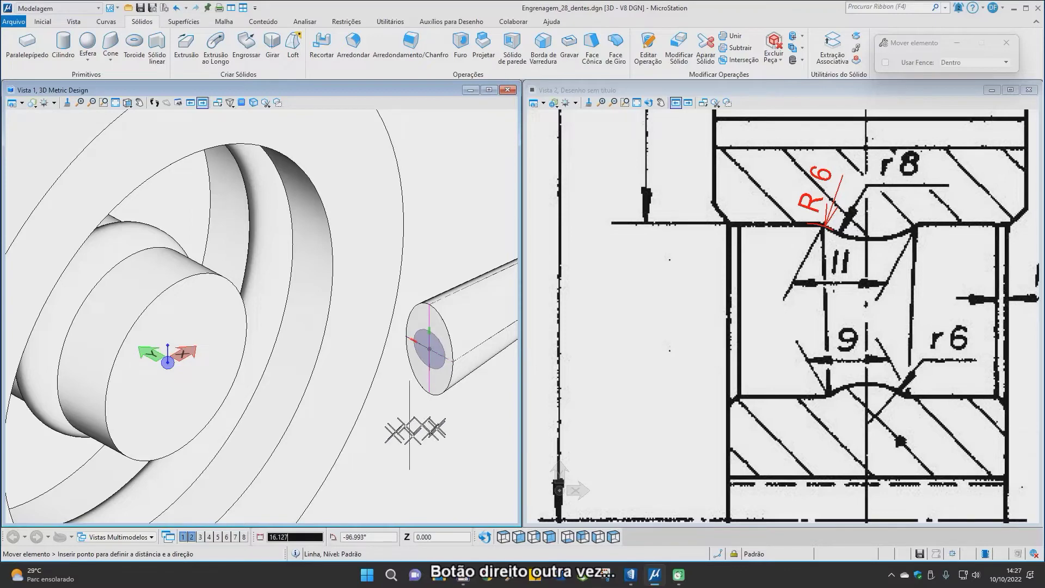
{"action": "right_click", "coordinate": [406, 435]}
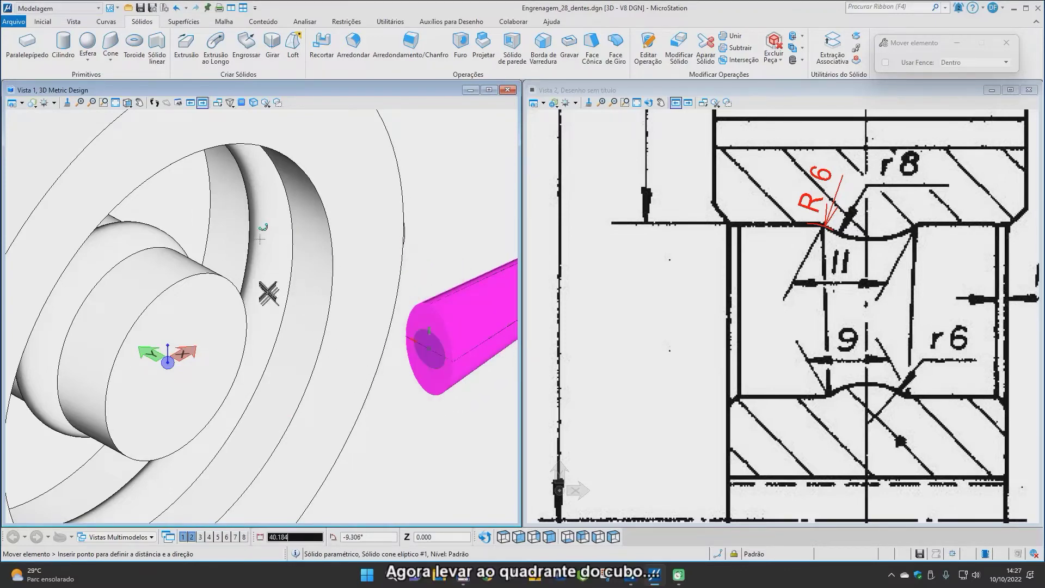
{"action": "middle_click_drag", "start_coordinate": [293, 315], "coordinate": [234, 327], "text": "shift"}
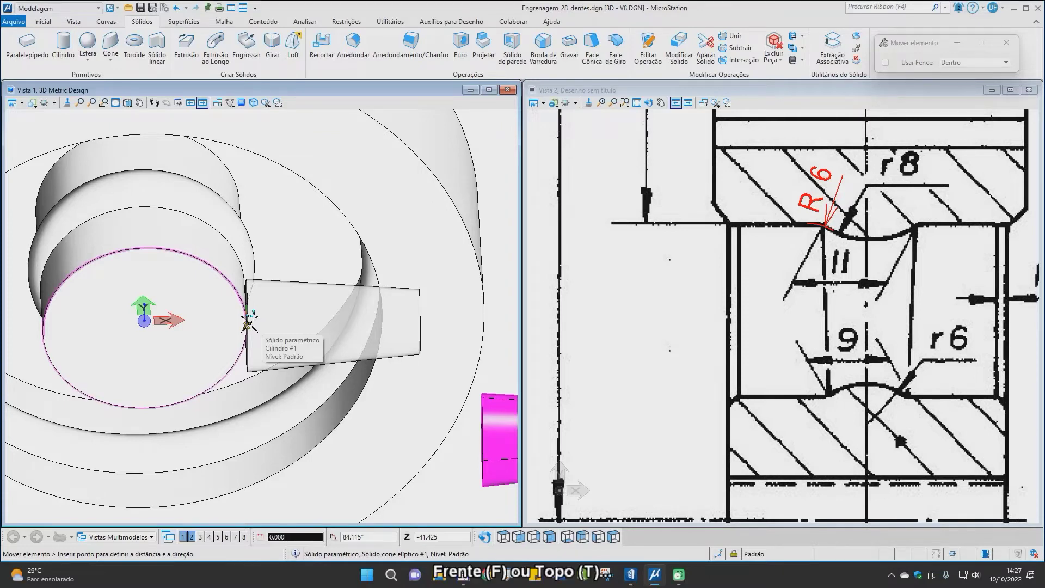
{"action": "left_click", "coordinate": [249, 325]}
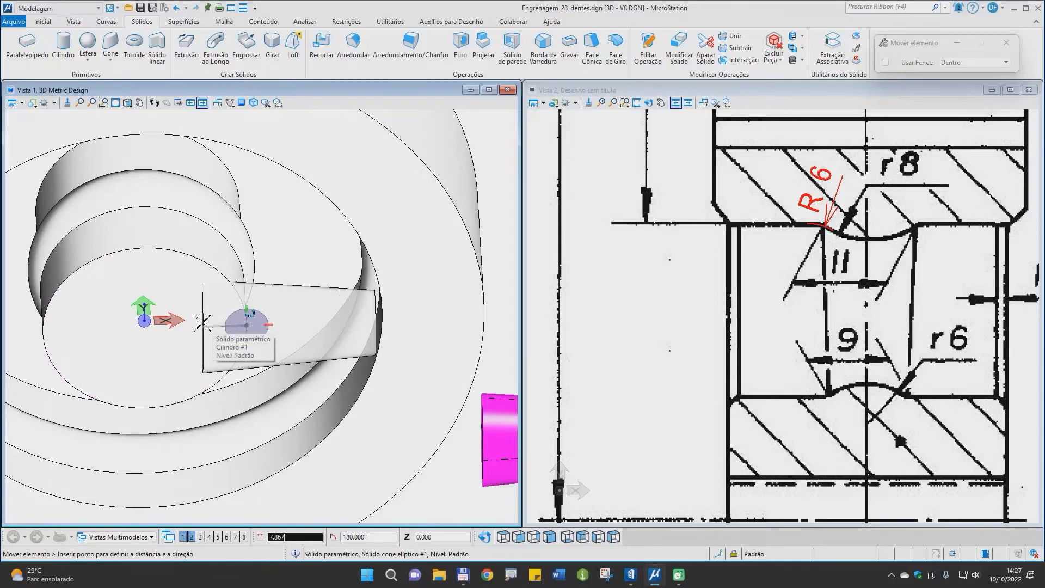
{"action": "type", "text": "5"}
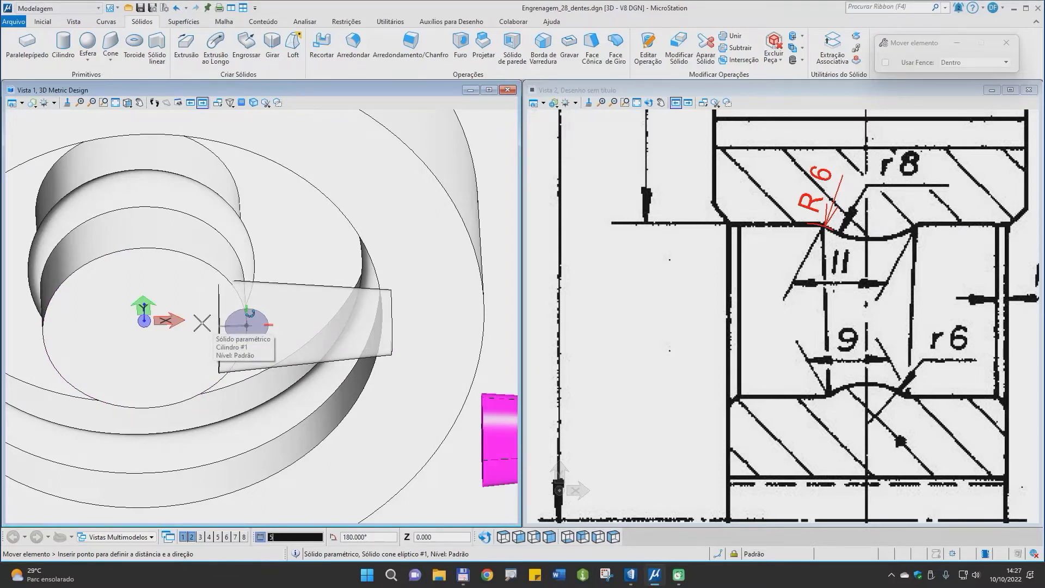
{"action": "left_click", "coordinate": [202, 323]}
Move the elliptical cone 17 mm in the Y direction, from the hub's front face into the gear's depth.
{"action": "middle_click_drag", "start_coordinate": [202, 323], "coordinate": [299, 343], "text": "shift"}
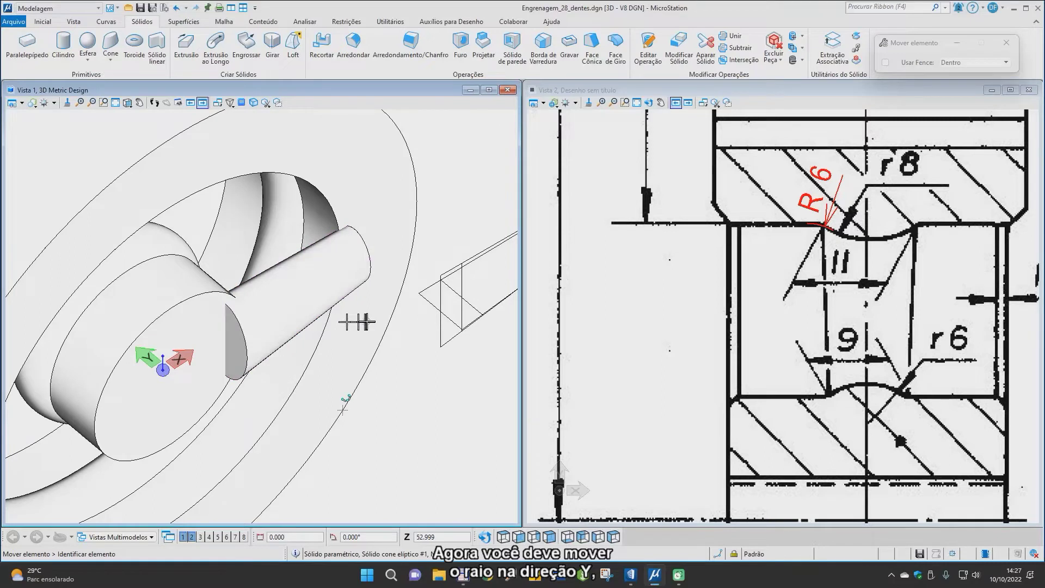
{"action": "left_click", "coordinate": [285, 262]}
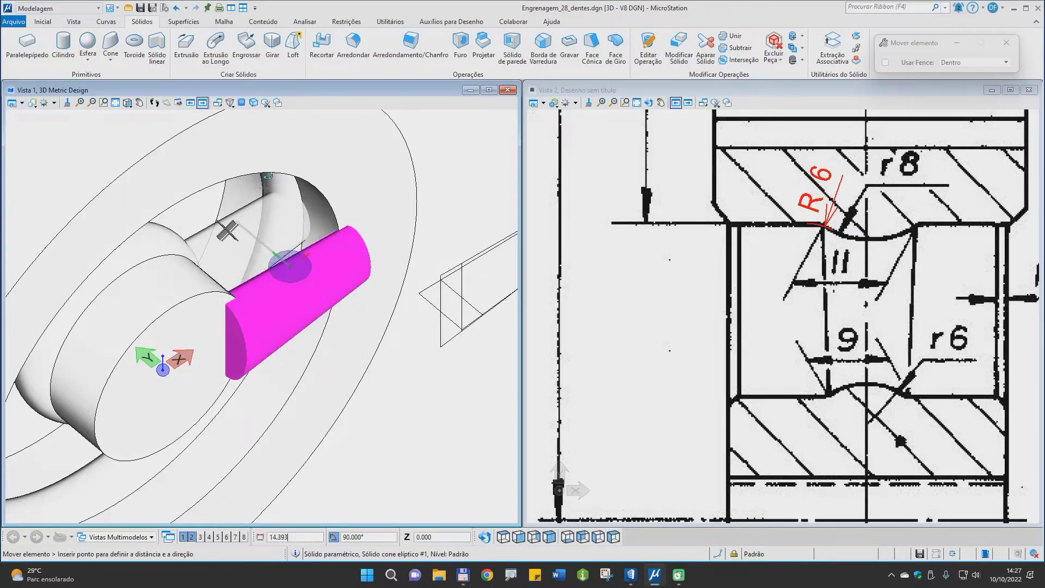
{"action": "type", "text": "17"}
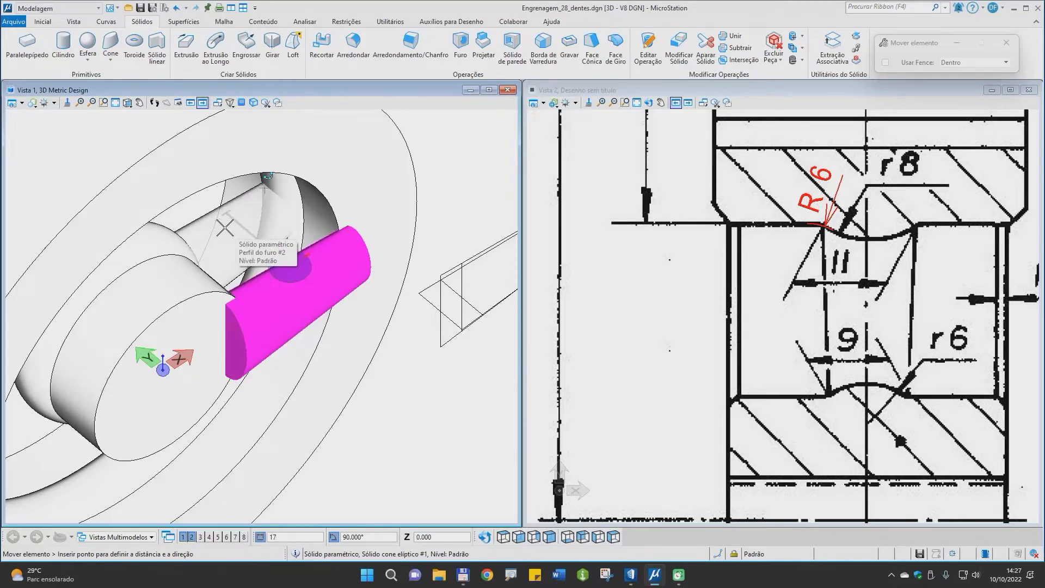
{"action": "left_click", "coordinate": [225, 228]}
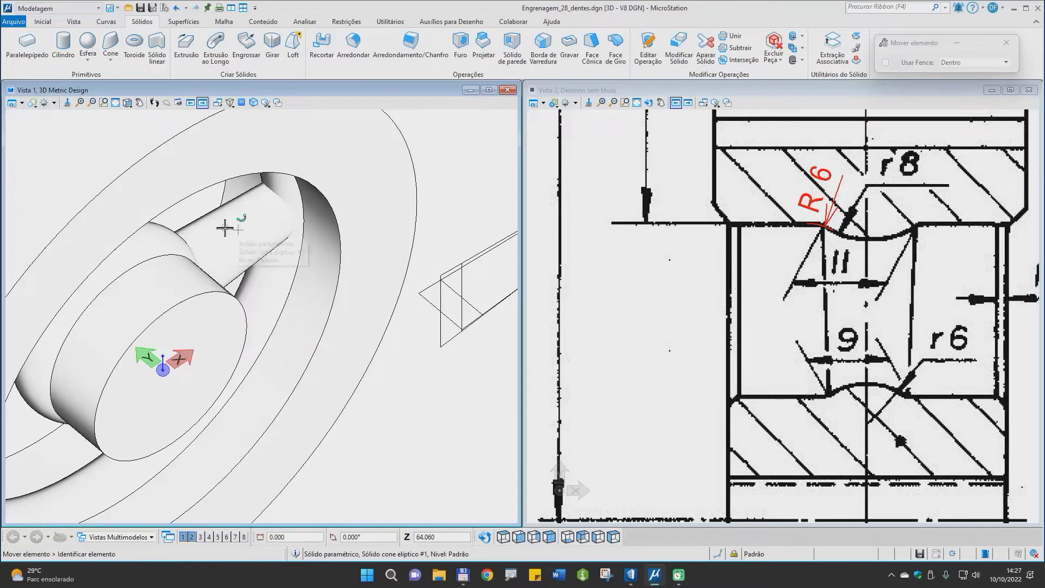
Select all construction lines of the front and side trapezoids beside the gear and delete them.
{"action": "scroll", "coordinate": [272, 280], "scroll_direction": "down", "scroll_amount": 2}
{"action": "middle_click_drag", "start_coordinate": [288, 299], "coordinate": [326, 329], "text": "shift"}
{"action": "right_click", "coordinate": [438, 412]}
{"action": "left_click", "coordinate": [465, 155]}
{"action": "left_click_drag", "start_coordinate": [353, 383], "coordinate": [490, 226]}
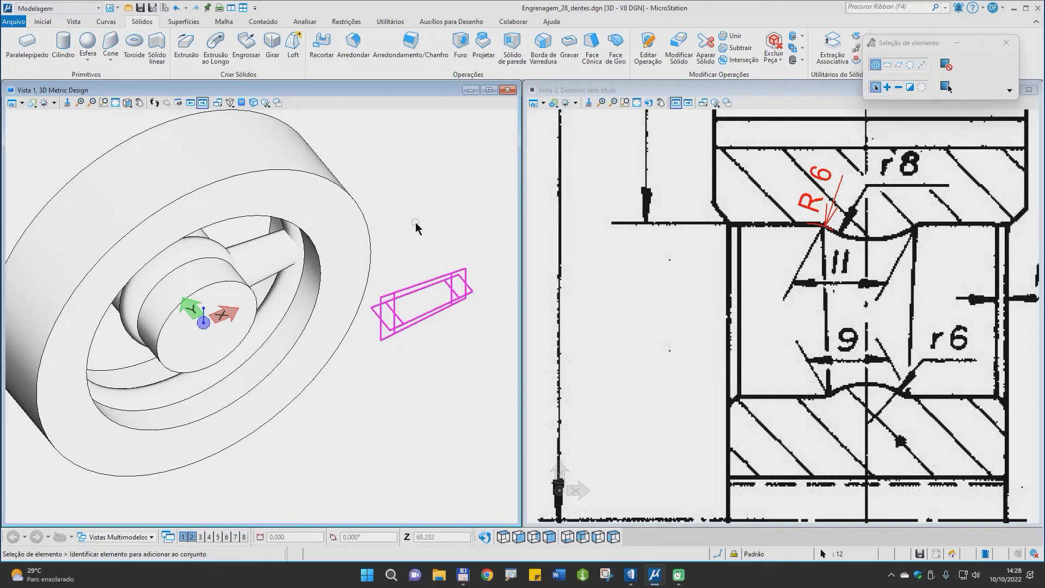
Highlight the wheel, the arm and the hub one after another to check the three separate solids, leaving nothing selected.
{"action": "left_click", "coordinate": [366, 237]}
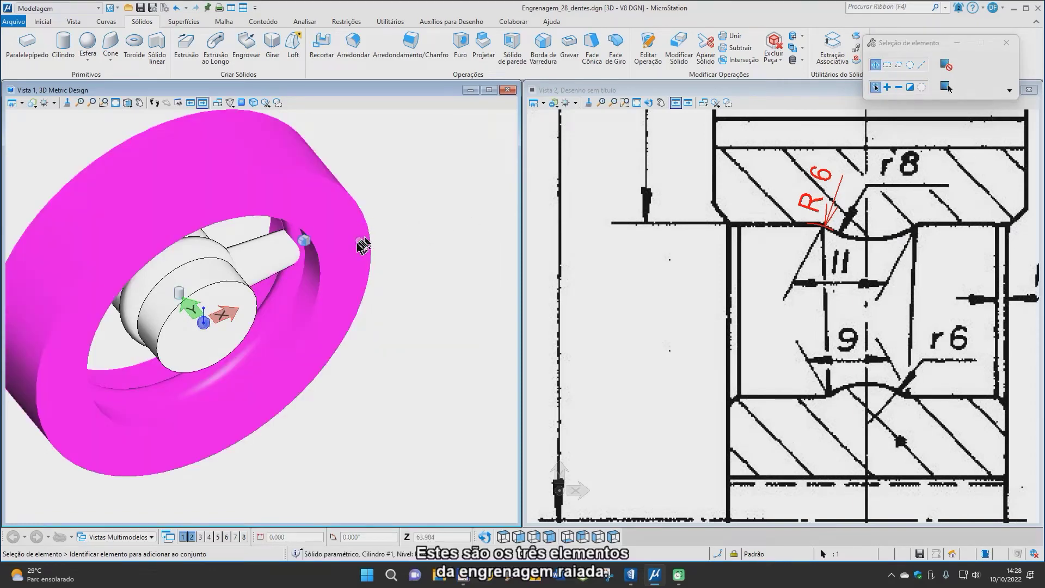
{"action": "left_click", "coordinate": [268, 262]}
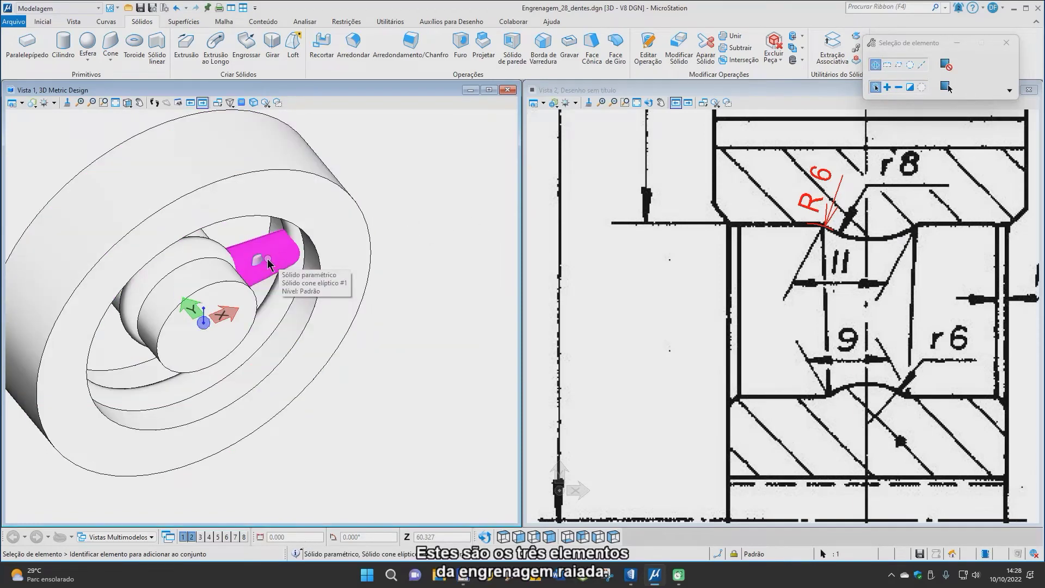
{"action": "left_click", "coordinate": [215, 289]}
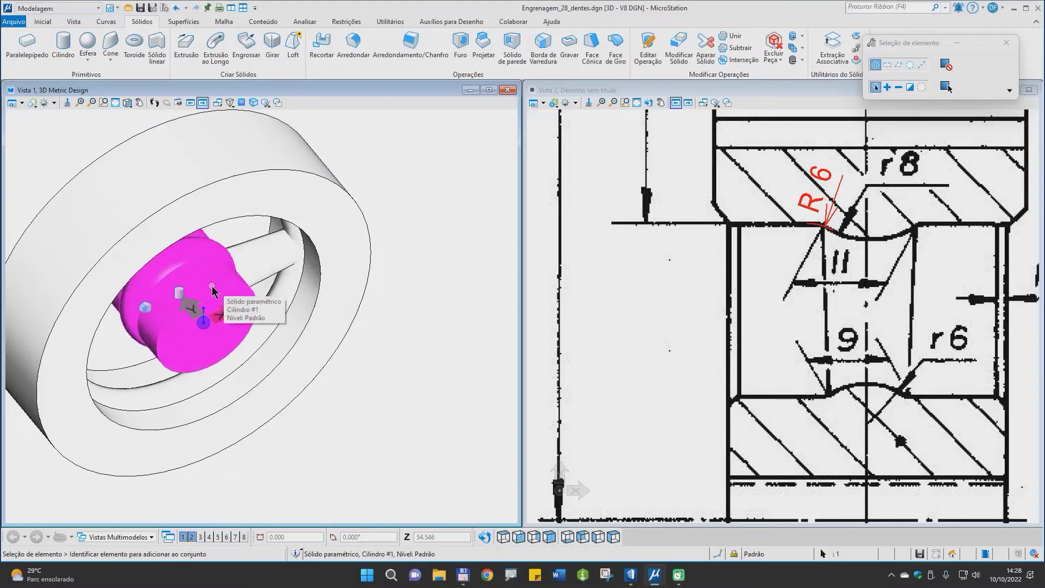
{"action": "left_click", "coordinate": [408, 275]}
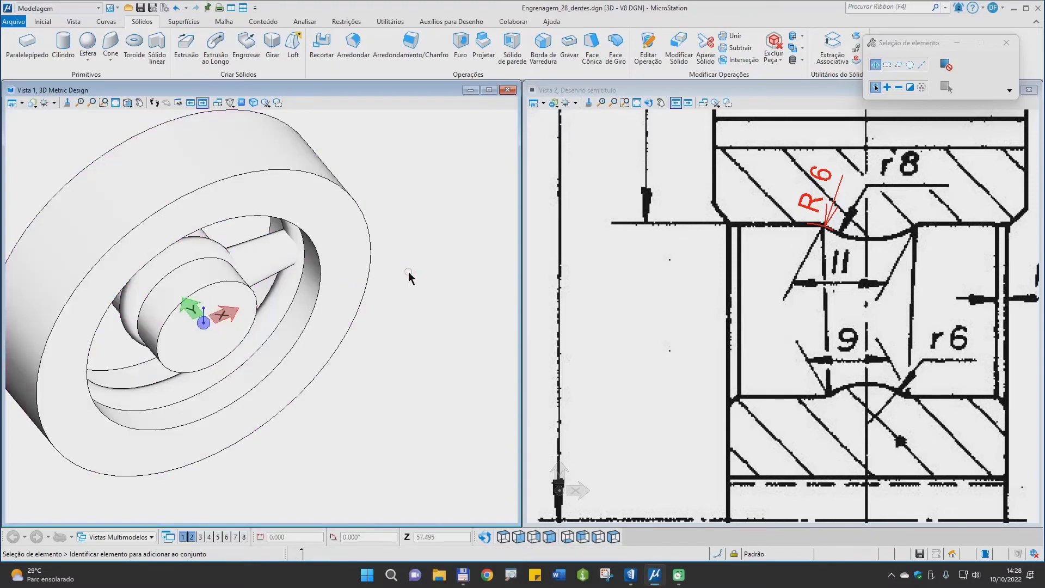
Make a polar array of the elliptical arm about the hub's centre with 4 copies over 360°, rotating the items.
{"action": "right_click", "coordinate": [392, 213]}
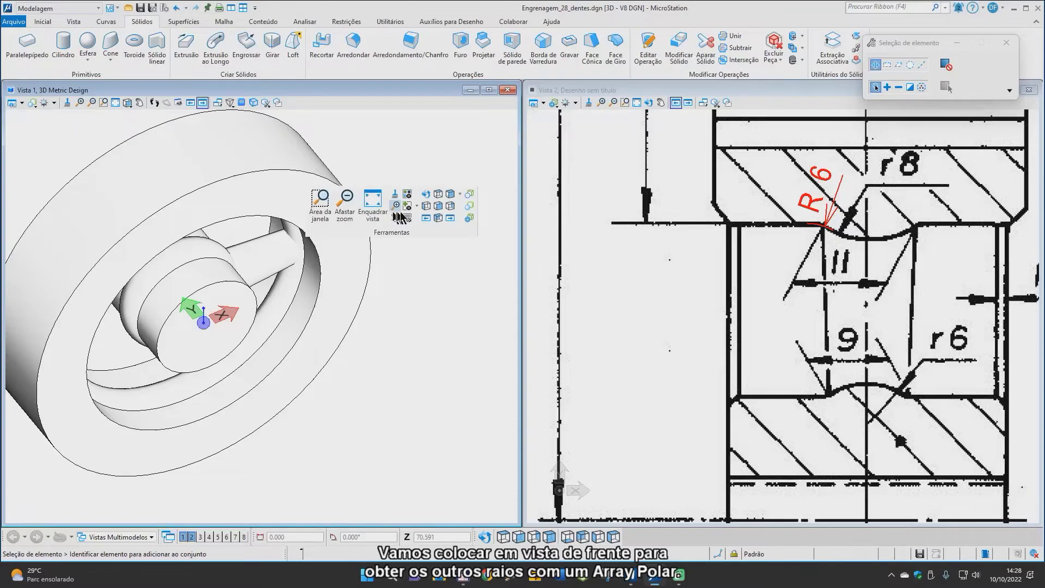
{"action": "left_click", "coordinate": [438, 207]}
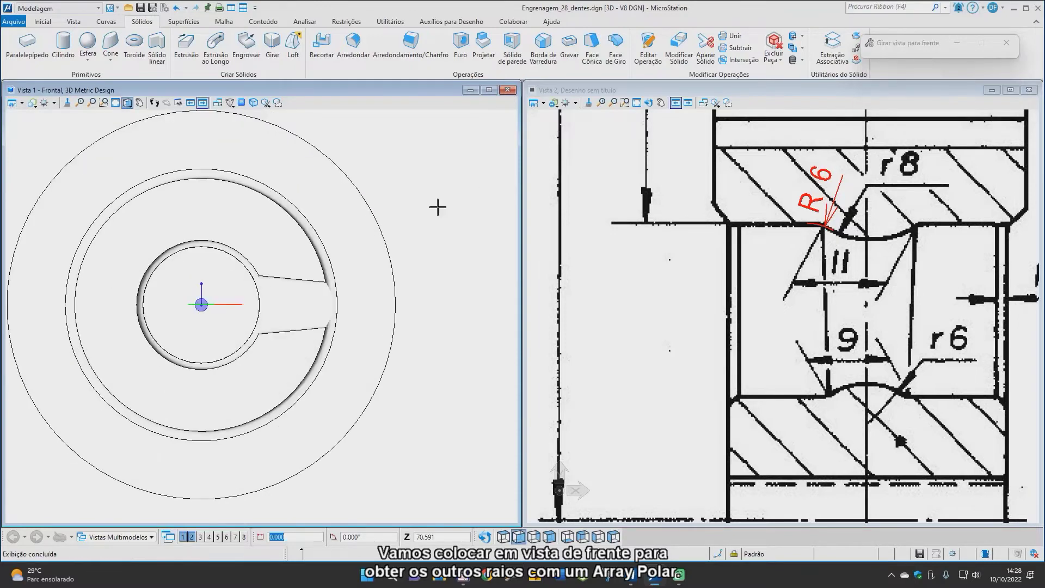
{"action": "middle_click_drag", "start_coordinate": [229, 194], "coordinate": [309, 212]}
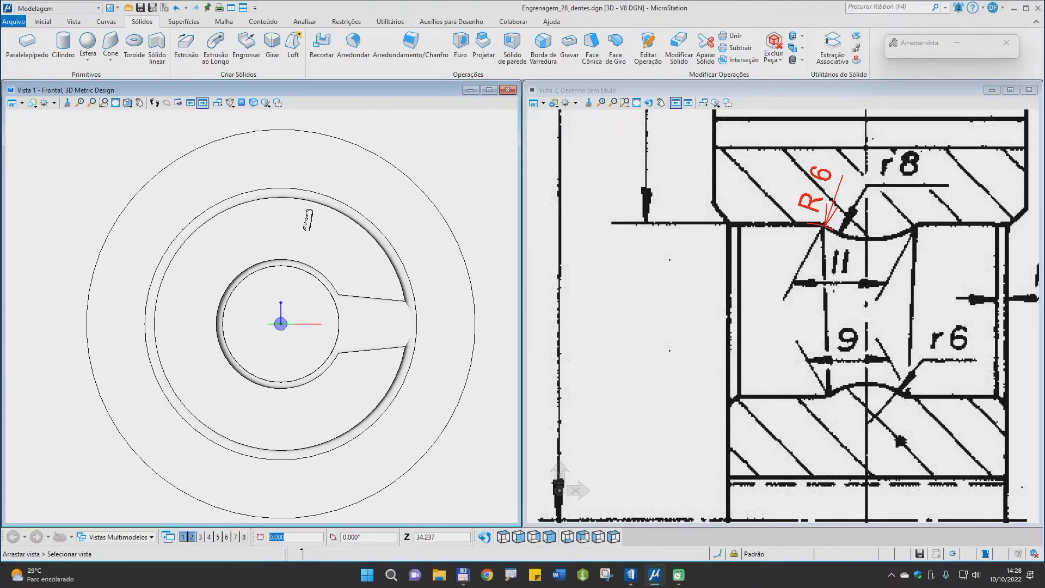
{"action": "left_click", "coordinate": [71, 8]}
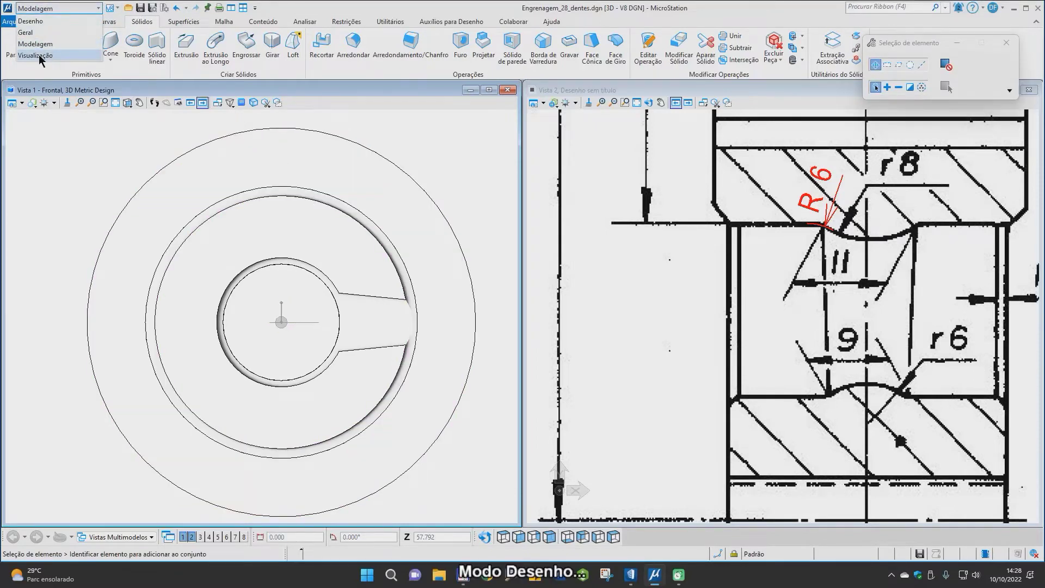
{"action": "left_click", "coordinate": [32, 21]}
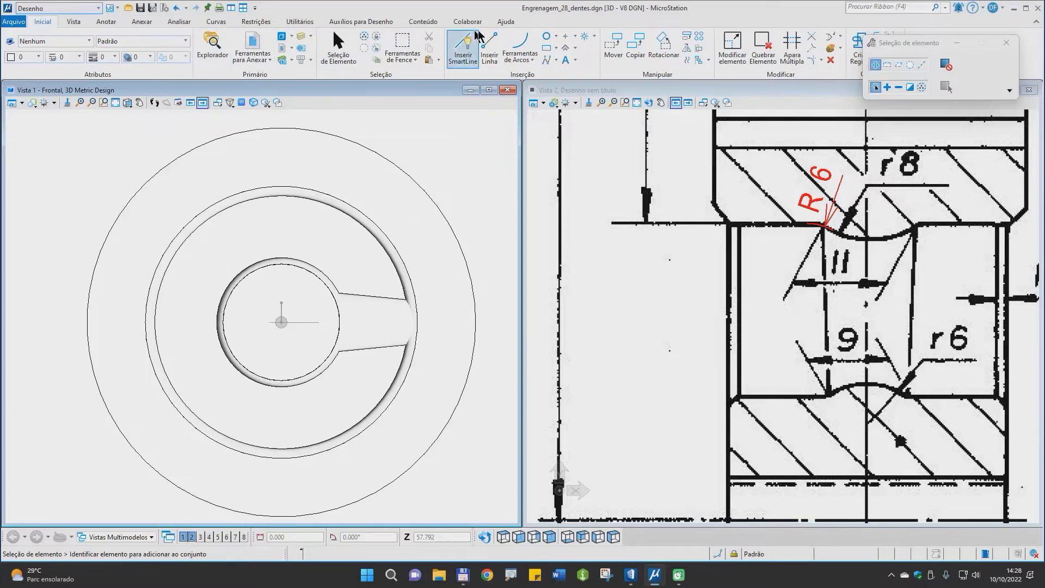
{"action": "left_click", "coordinate": [700, 38]}
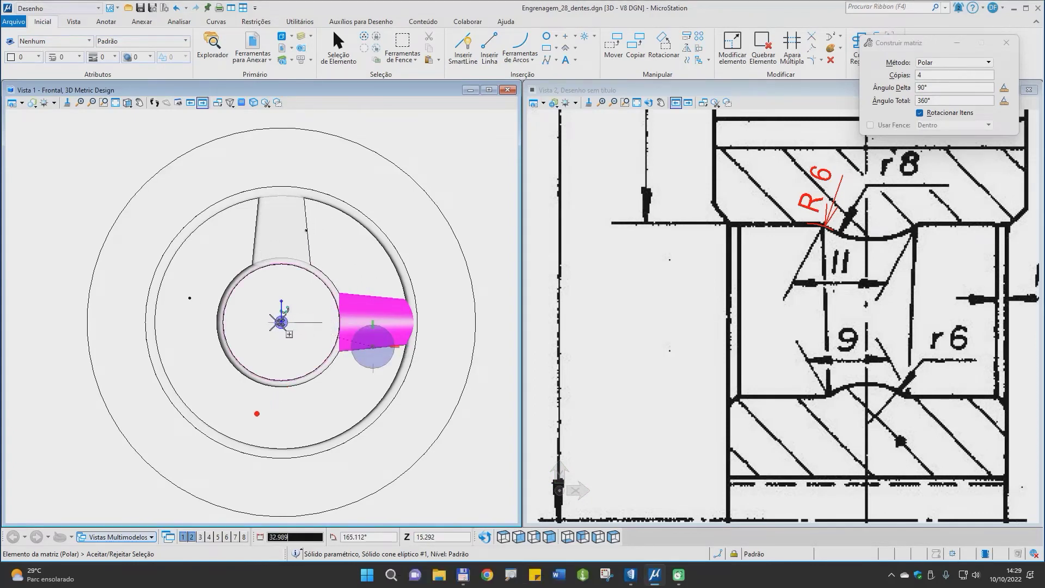
{"action": "left_click", "coordinate": [281, 323]}
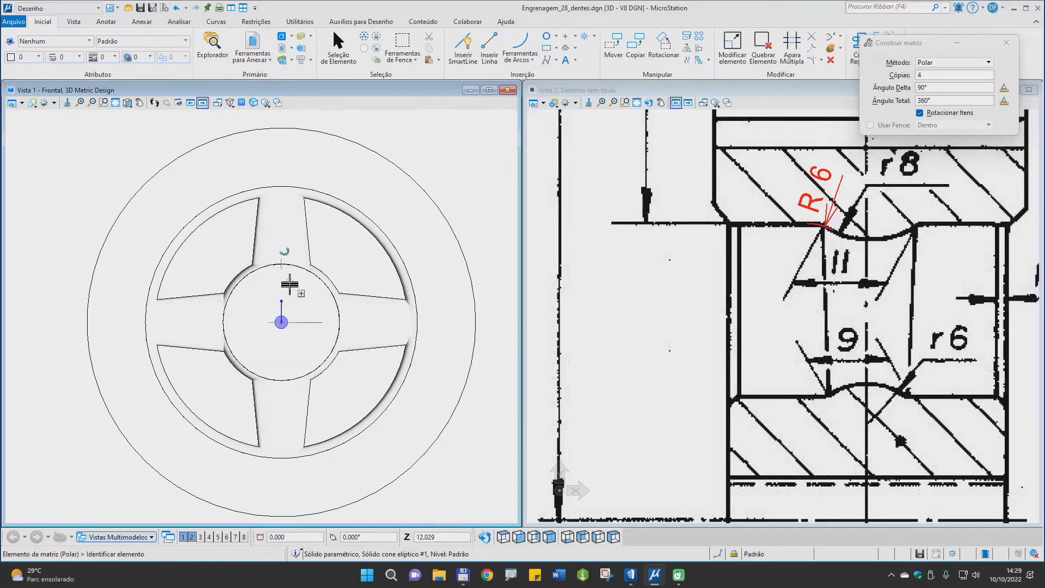
Round the hub's edge at the base of its raised rib, on the front side, with a 6 mm radius.
{"action": "middle_click_drag", "start_coordinate": [283, 275], "coordinate": [351, 330], "text": "shift"}
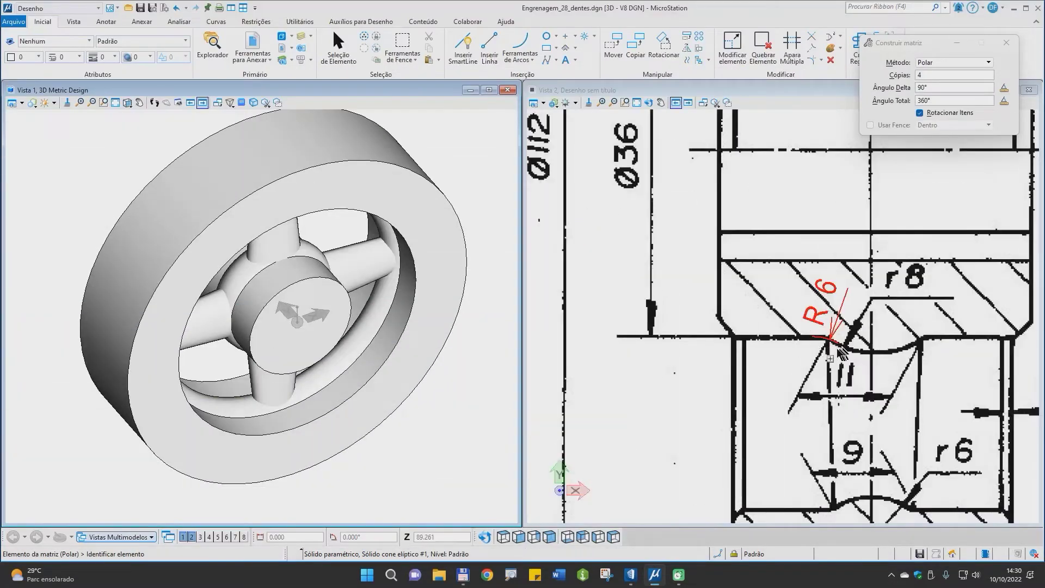
{"action": "scroll", "coordinate": [830, 343], "scroll_direction": "up", "scroll_amount": 3}
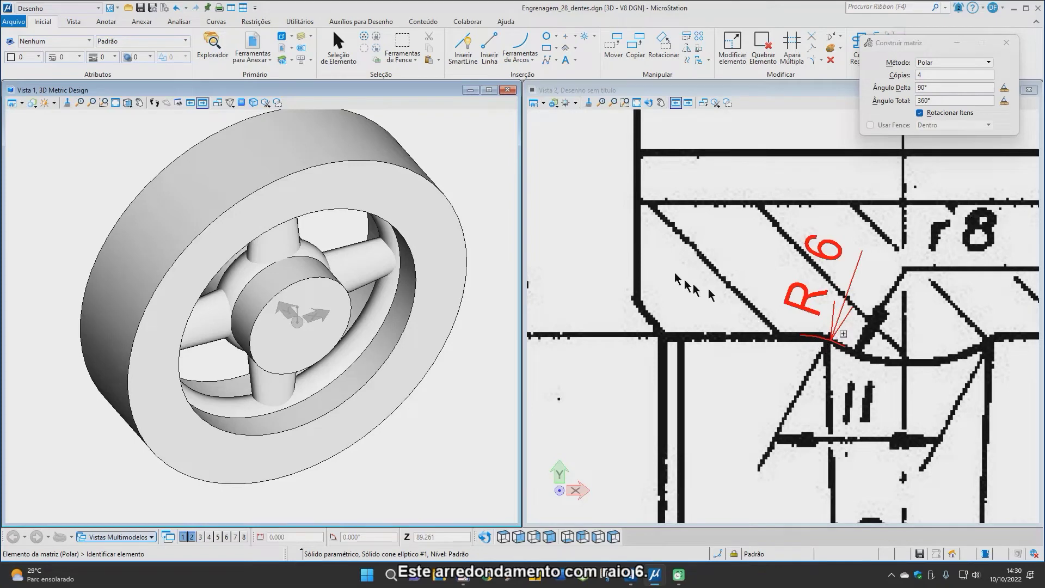
{"action": "left_click", "coordinate": [82, 8]}
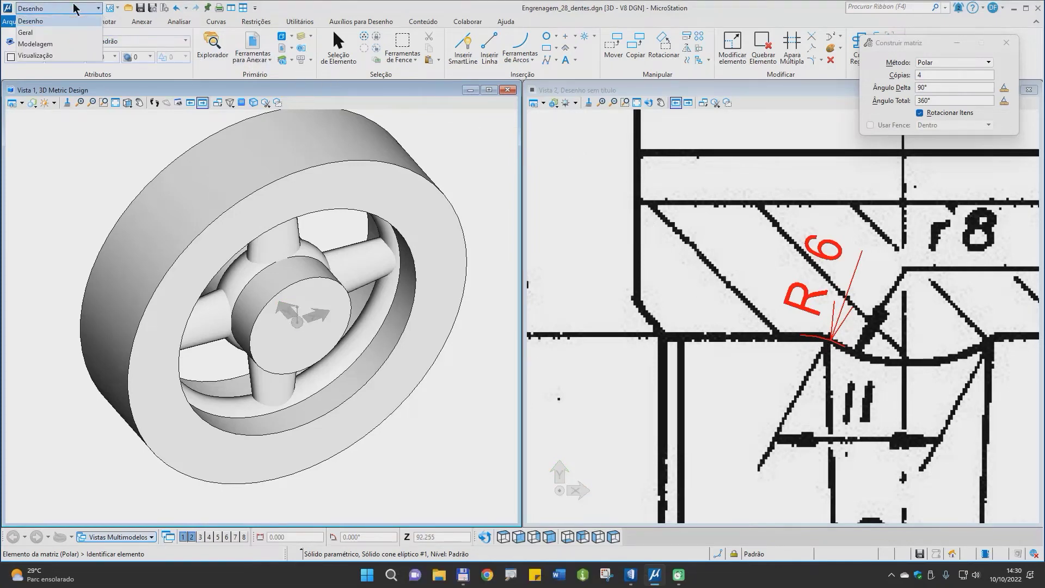
{"action": "left_click", "coordinate": [38, 43]}
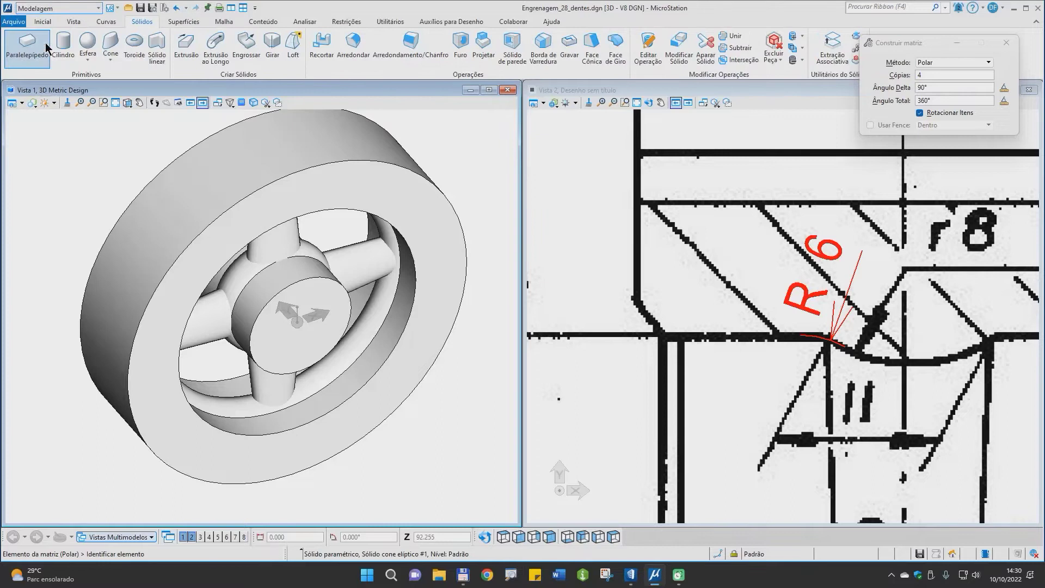
{"action": "left_click", "coordinate": [354, 45]}
{"action": "double_click", "coordinate": [919, 62]}
{"action": "left_click", "coordinate": [931, 63]}
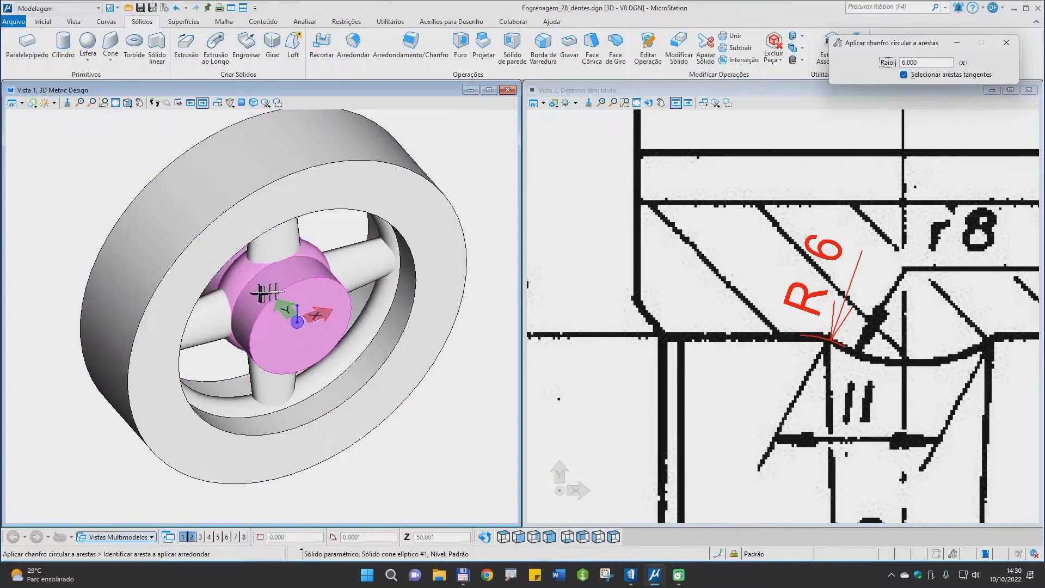
{"action": "left_click", "coordinate": [249, 282]}
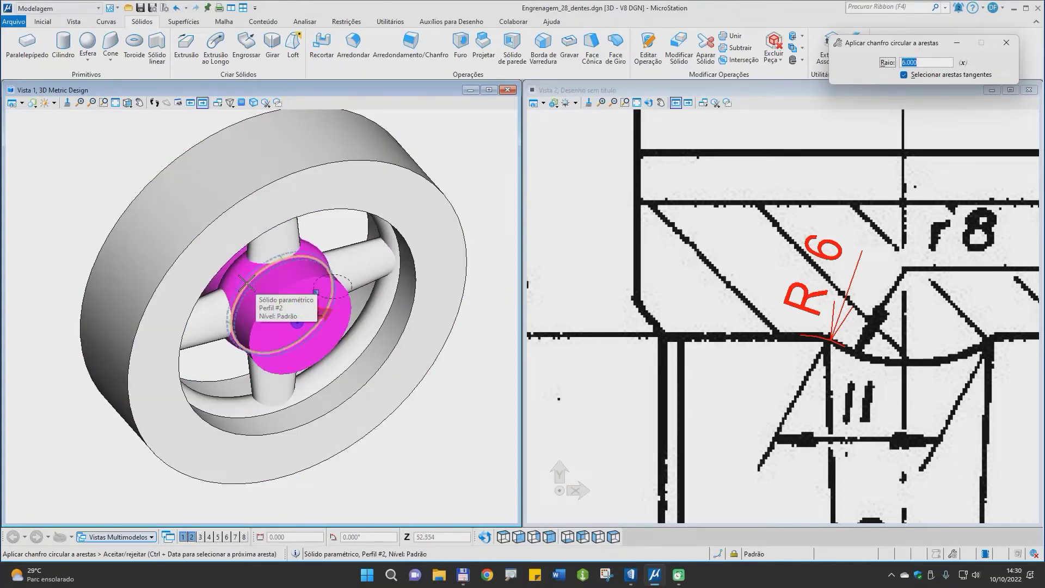
{"action": "left_click", "coordinate": [339, 236]}
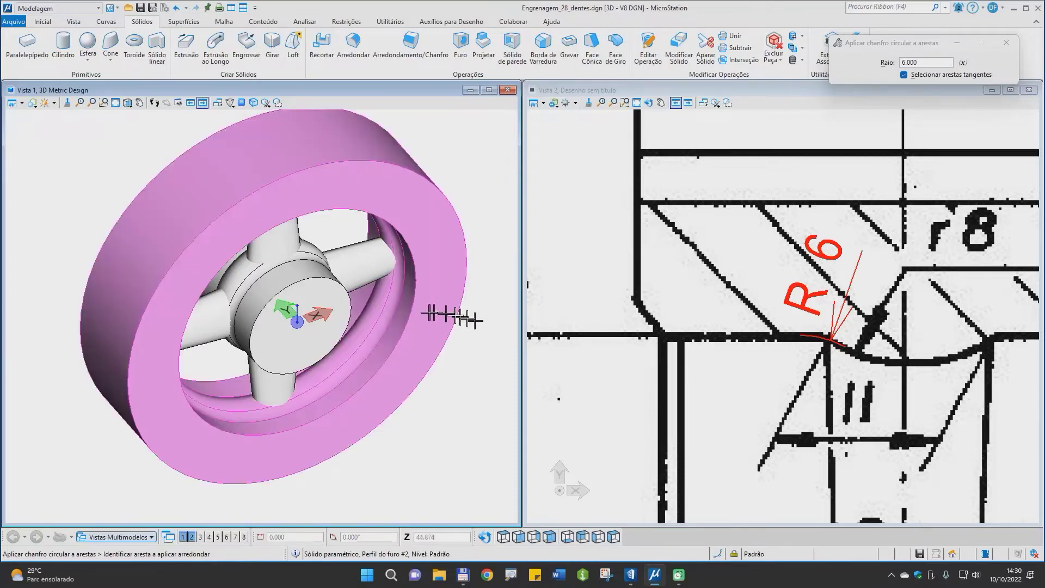
Round the edges at the base of the wheel's inner rib with the same 6 mm radius.
{"action": "middle_click_drag", "start_coordinate": [213, 310], "coordinate": [497, 299], "text": "shift"}
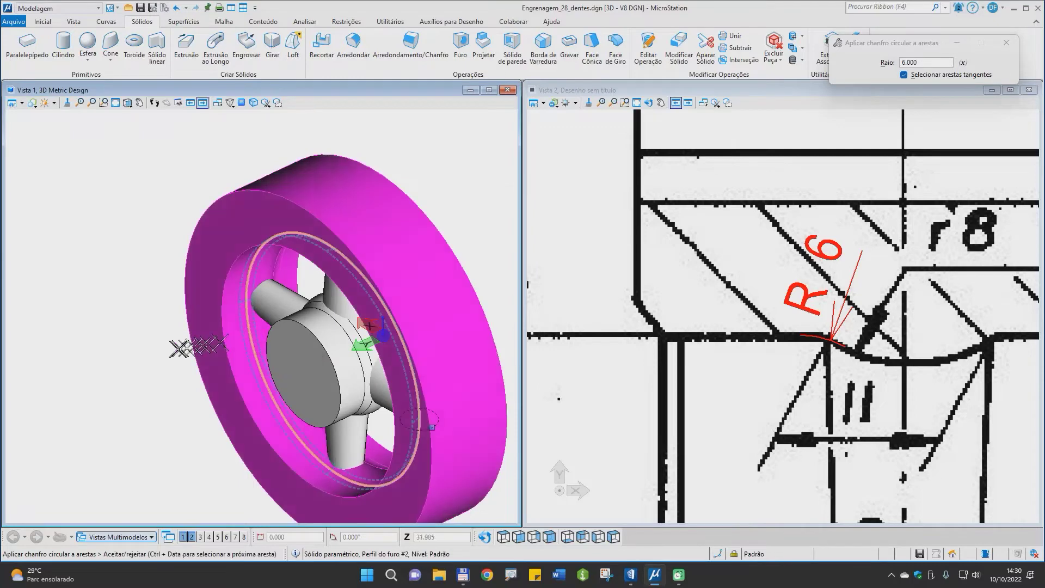
{"action": "middle_click_drag", "start_coordinate": [356, 327], "coordinate": [348, 261], "text": "shift"}
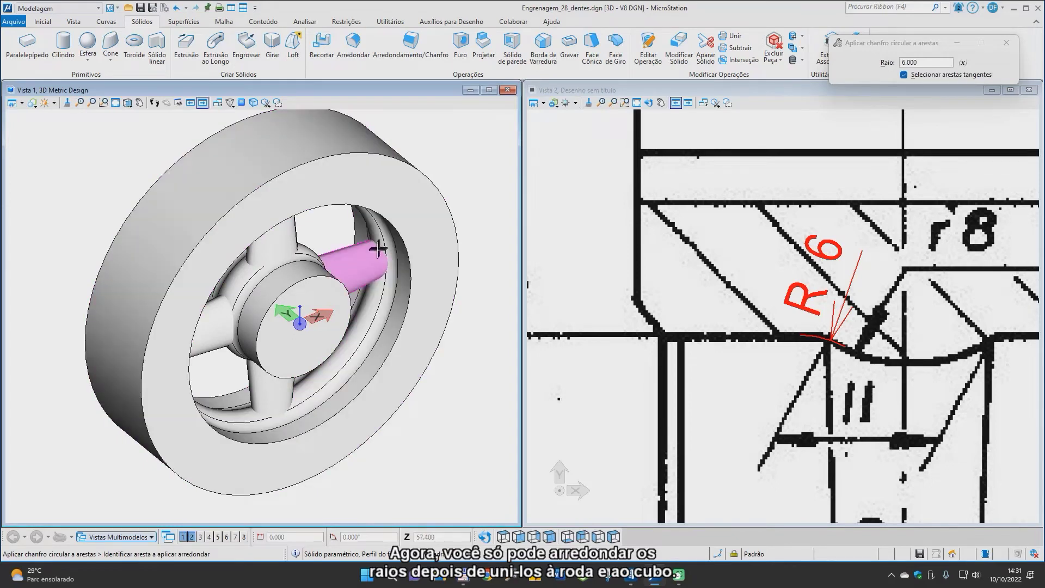
{"action": "middle_click_drag", "start_coordinate": [375, 252], "coordinate": [344, 269], "text": "shift"}
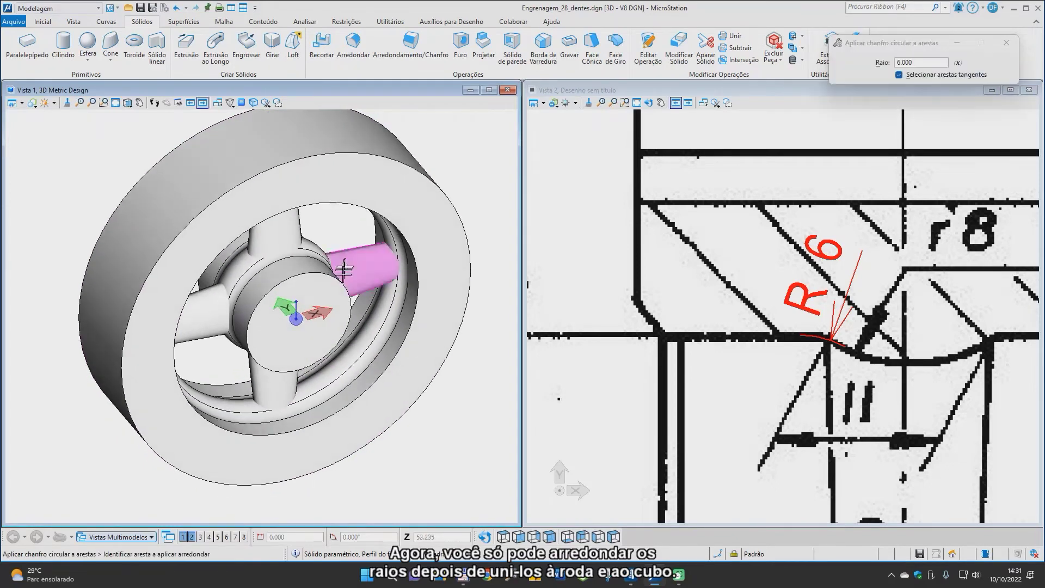
Unite the wheel, the hub and the four arms into one solid, leaving nothing selected.
{"action": "scroll", "coordinate": [344, 269], "scroll_direction": "down", "scroll_amount": 5}
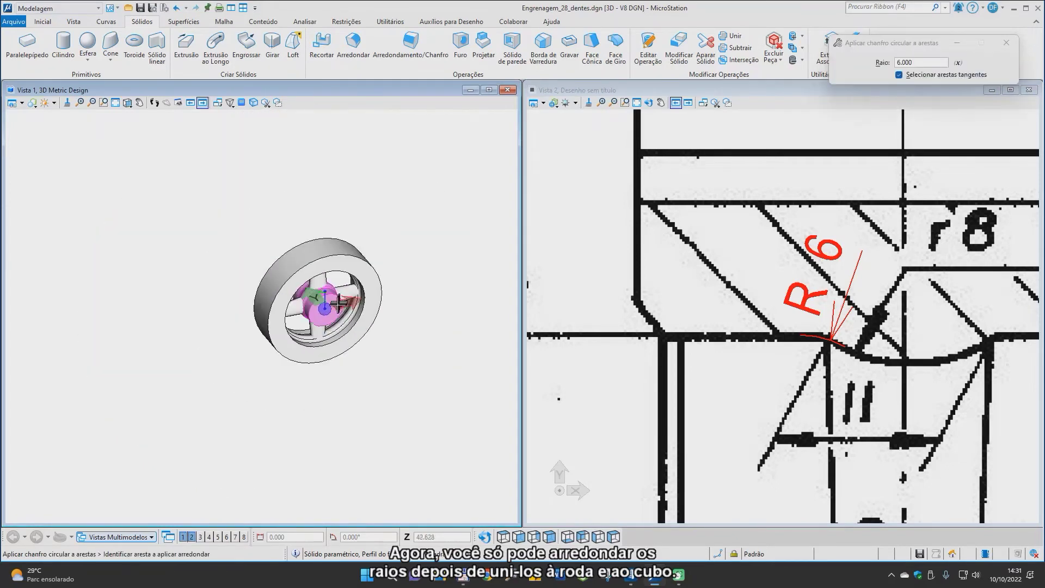
{"action": "right_click", "coordinate": [417, 256]}
{"action": "left_click", "coordinate": [478, 264]}
{"action": "left_click_drag", "start_coordinate": [444, 216], "coordinate": [225, 371]}
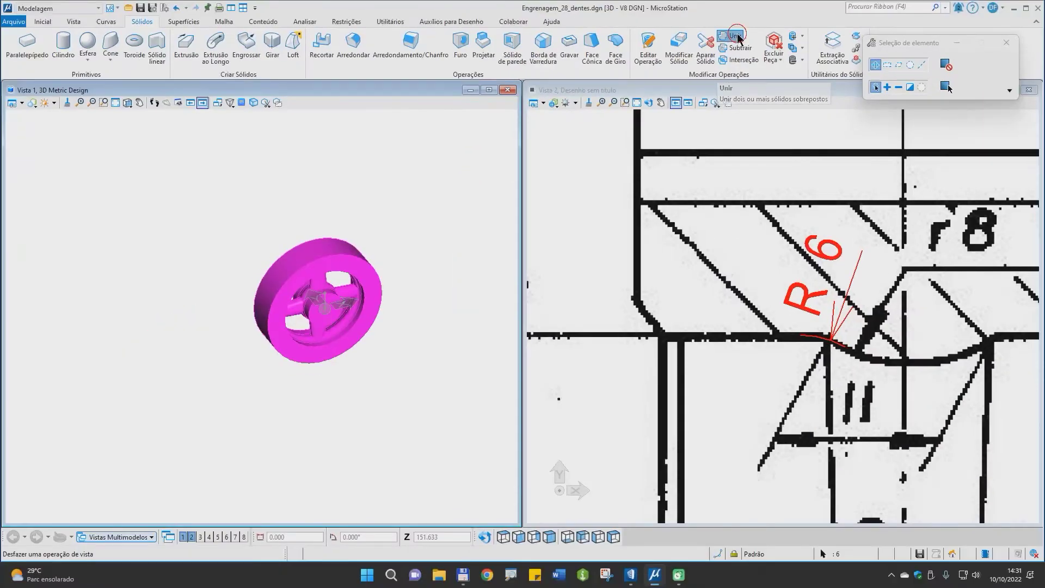
{"action": "left_click", "coordinate": [730, 73]}
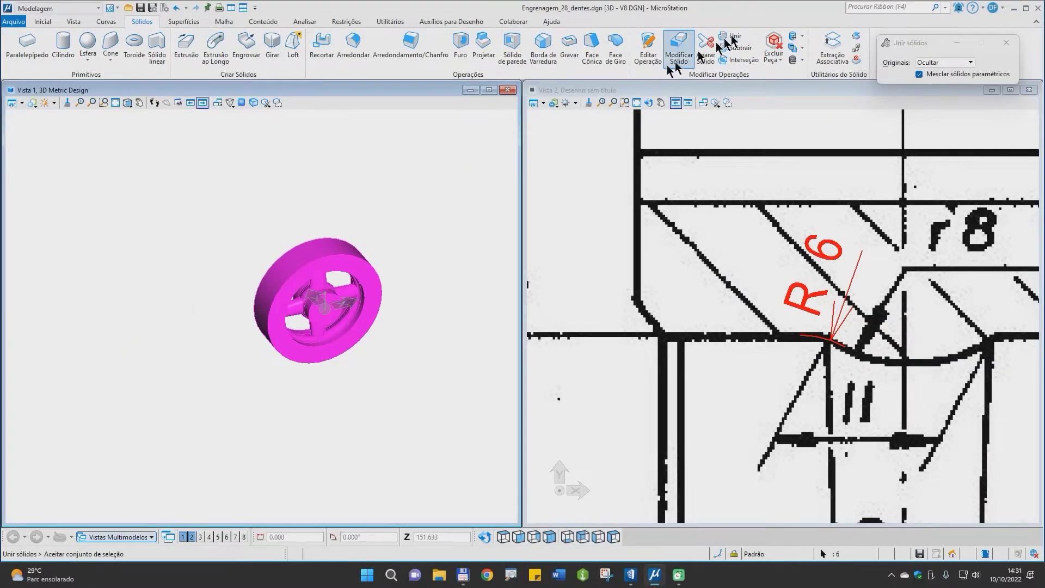
{"action": "left_click", "coordinate": [403, 274]}
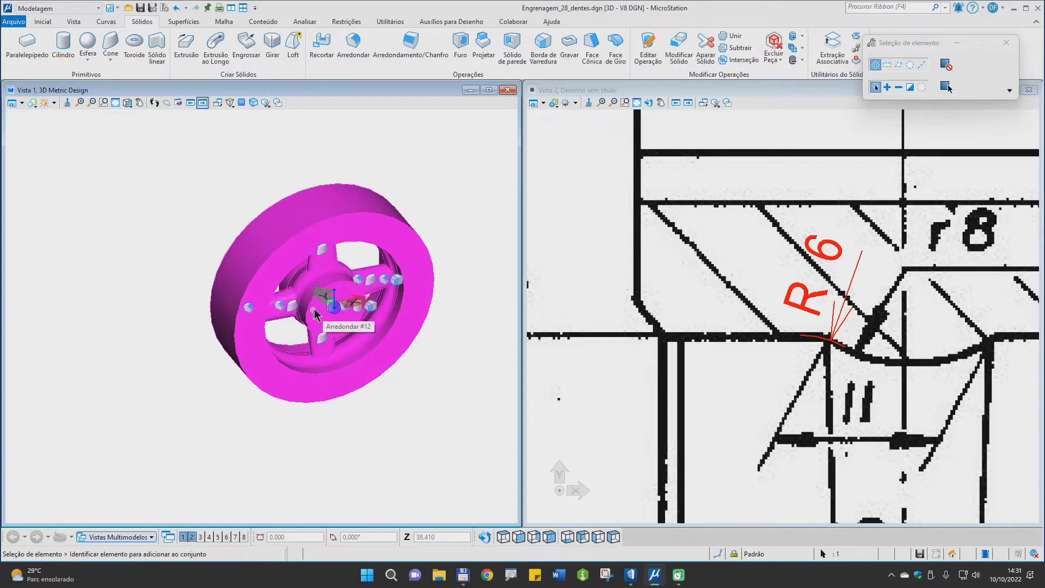
{"action": "scroll", "coordinate": [464, 258], "scroll_direction": "up", "scroll_amount": 5}
{"action": "scroll", "coordinate": [447, 231], "scroll_direction": "down", "scroll_amount": 4}
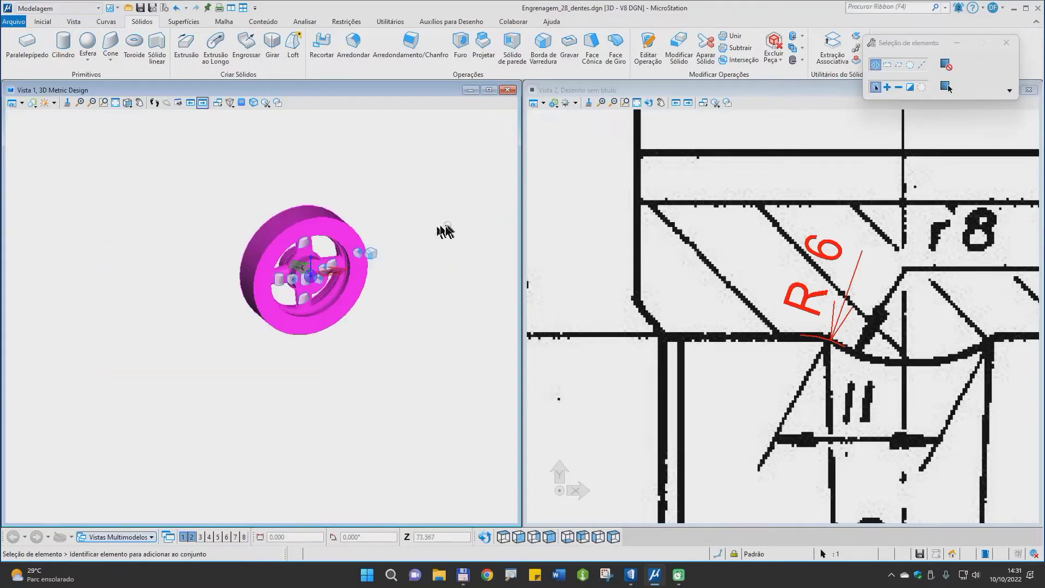
{"action": "scroll", "coordinate": [322, 274], "scroll_direction": "up", "scroll_amount": 6}
{"action": "scroll", "coordinate": [305, 309], "scroll_direction": "down", "scroll_amount": 2}
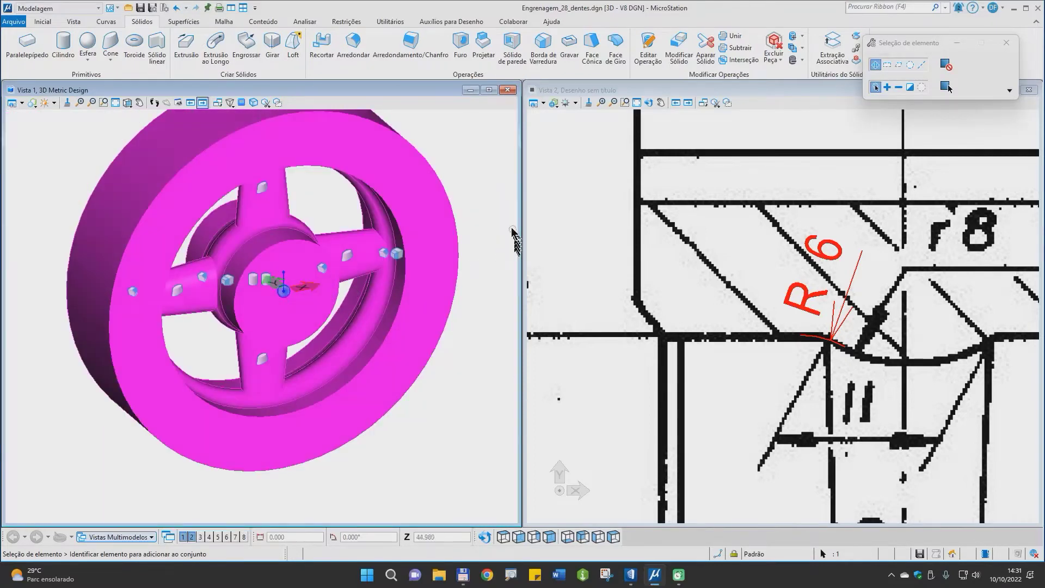
{"action": "left_click", "coordinate": [495, 217]}
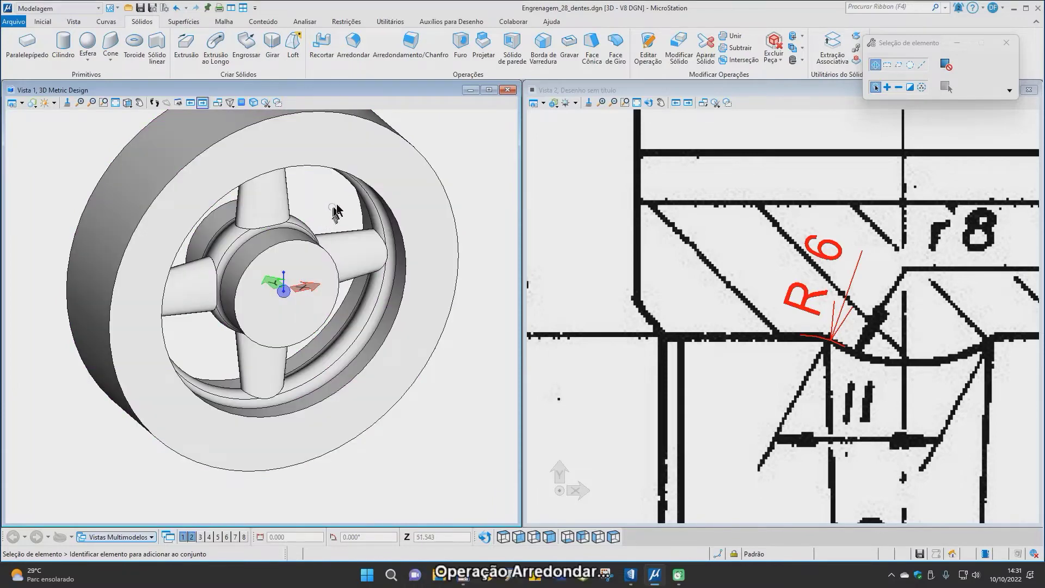
Round the edge where the upper arm meets the hub with the 6 mm radius given in the reference drawing.
{"action": "left_click", "coordinate": [355, 52]}
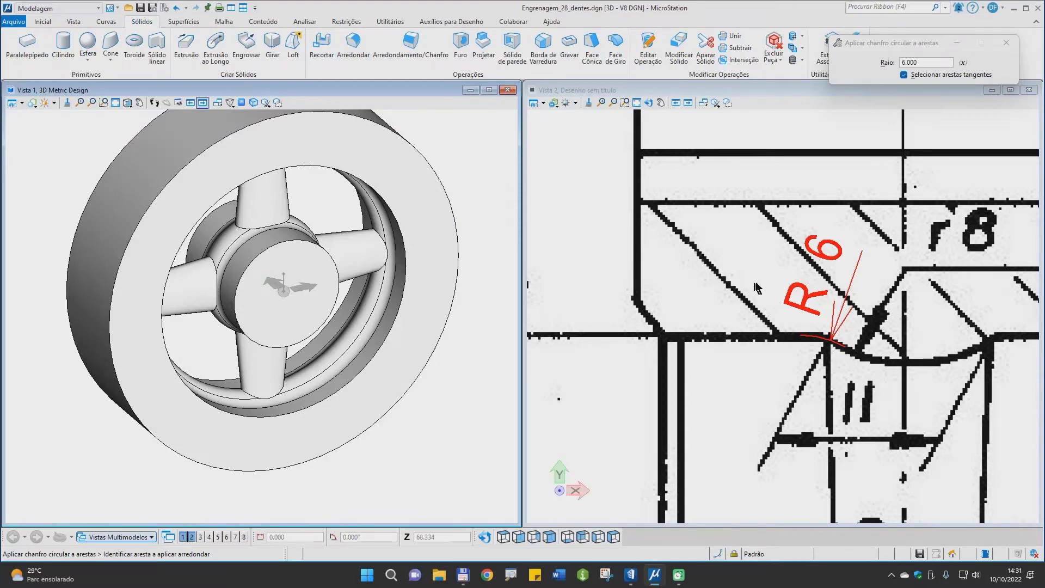
{"action": "scroll", "coordinate": [756, 287], "scroll_direction": "down", "scroll_amount": 5}
{"action": "scroll", "coordinate": [630, 197], "scroll_direction": "up", "scroll_amount": 2}
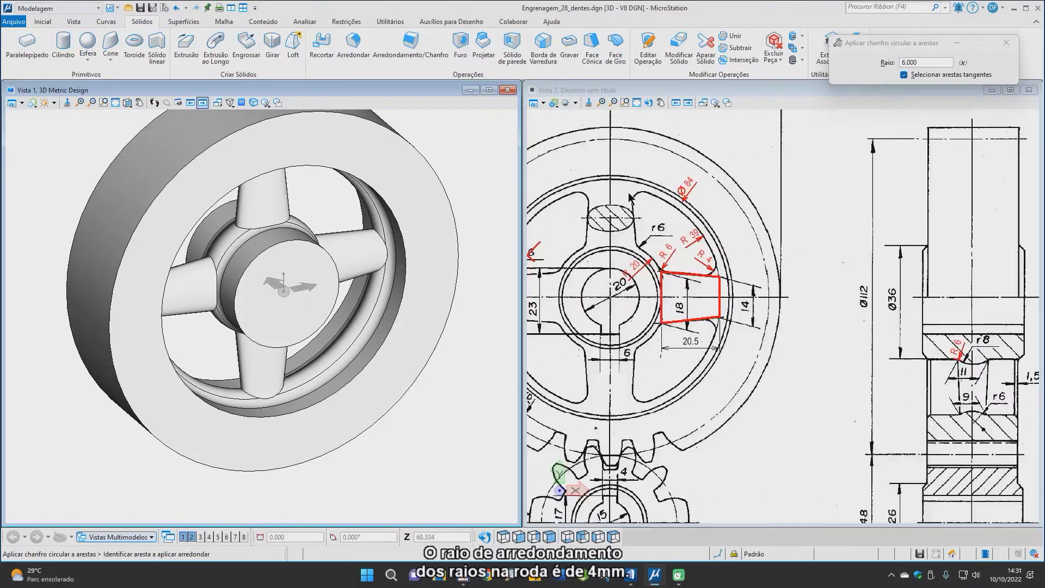
{"action": "scroll", "coordinate": [661, 227], "scroll_direction": "up", "scroll_amount": 2}
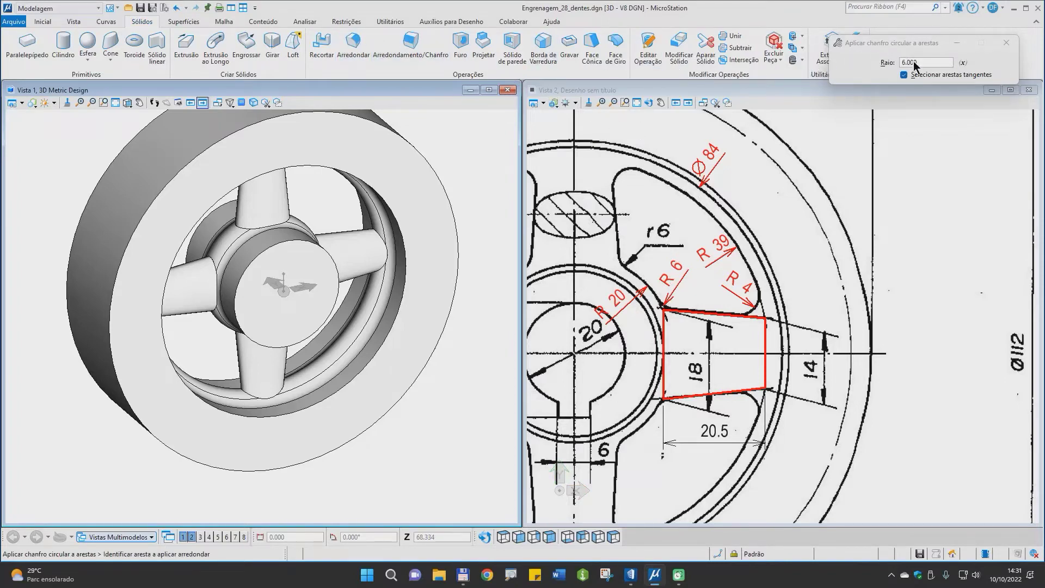
{"action": "scroll", "coordinate": [234, 227], "scroll_direction": "up", "scroll_amount": 5}
{"action": "left_click", "coordinate": [275, 234]}
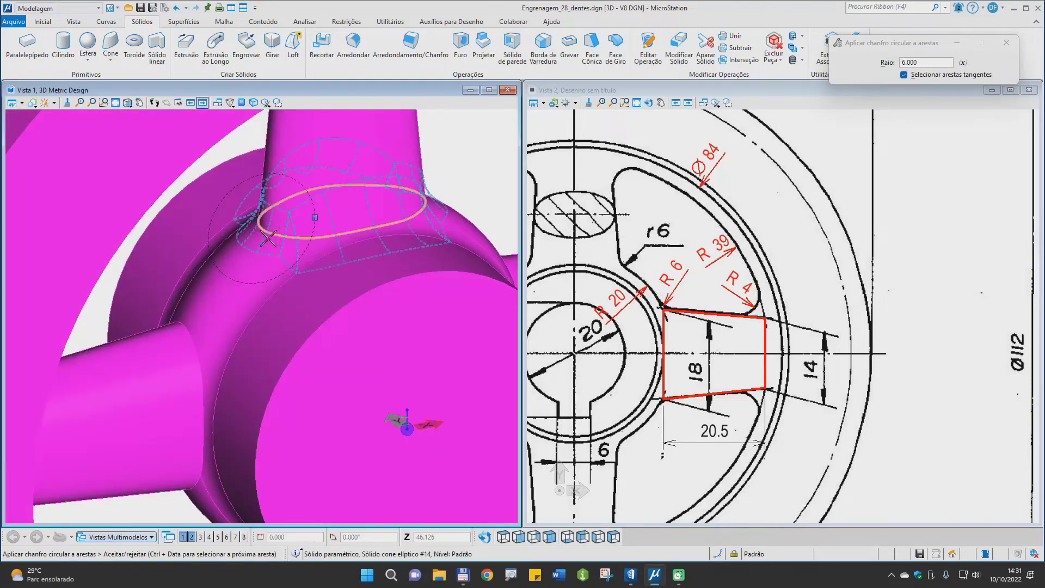
{"action": "left_click", "coordinate": [447, 172]}
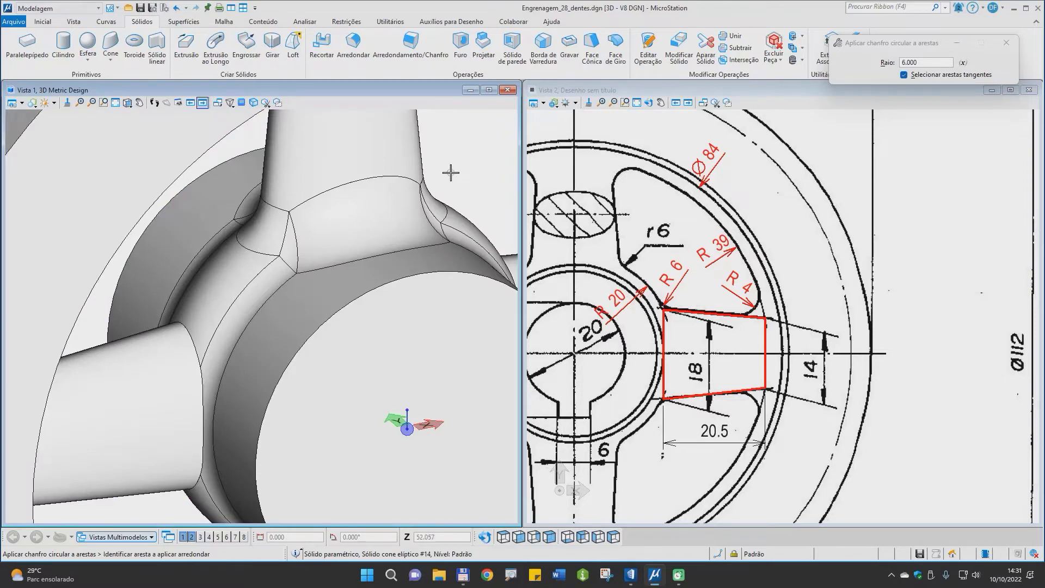
Round the edge where the left arm meets the hub with a 6 mm radius.
{"action": "scroll", "coordinate": [445, 168], "scroll_direction": "down", "scroll_amount": 3}
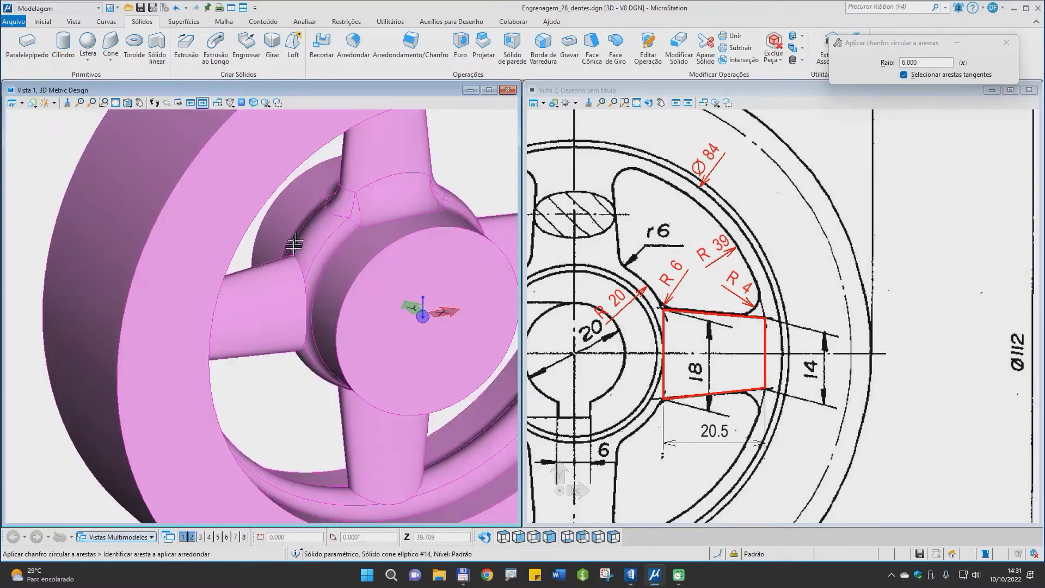
{"action": "left_click", "coordinate": [298, 272]}
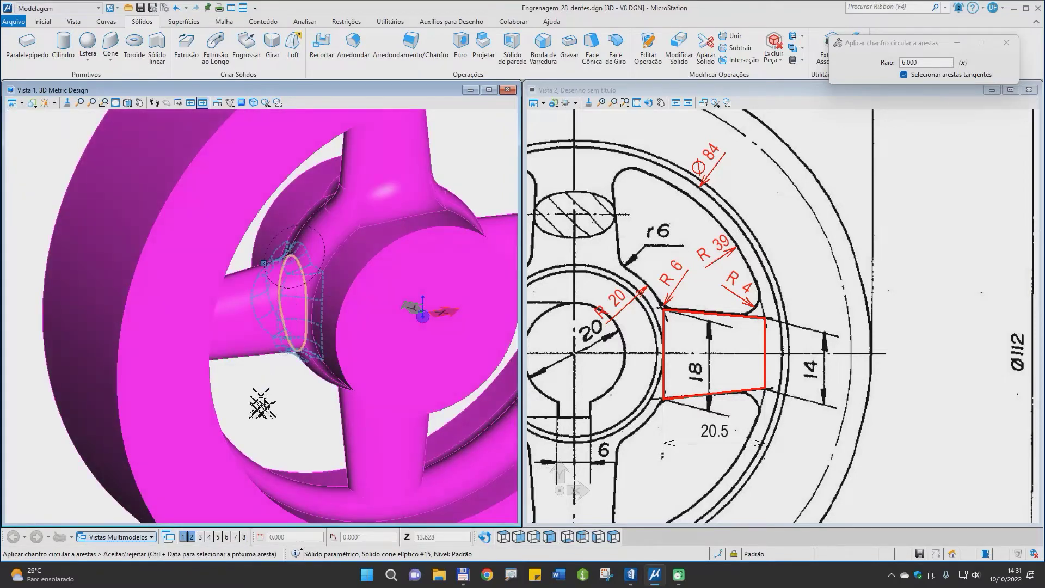
{"action": "left_click", "coordinate": [282, 399]}
Round the edges where the right and lower arms meet the hub with a 6 mm radius.
{"action": "middle_click_drag", "start_coordinate": [325, 354], "coordinate": [233, 305], "text": "shift"}
{"action": "middle_click_drag", "start_coordinate": [412, 330], "coordinate": [271, 267]}
{"action": "middle_click_drag", "start_coordinate": [327, 287], "coordinate": [370, 299], "text": "shift"}
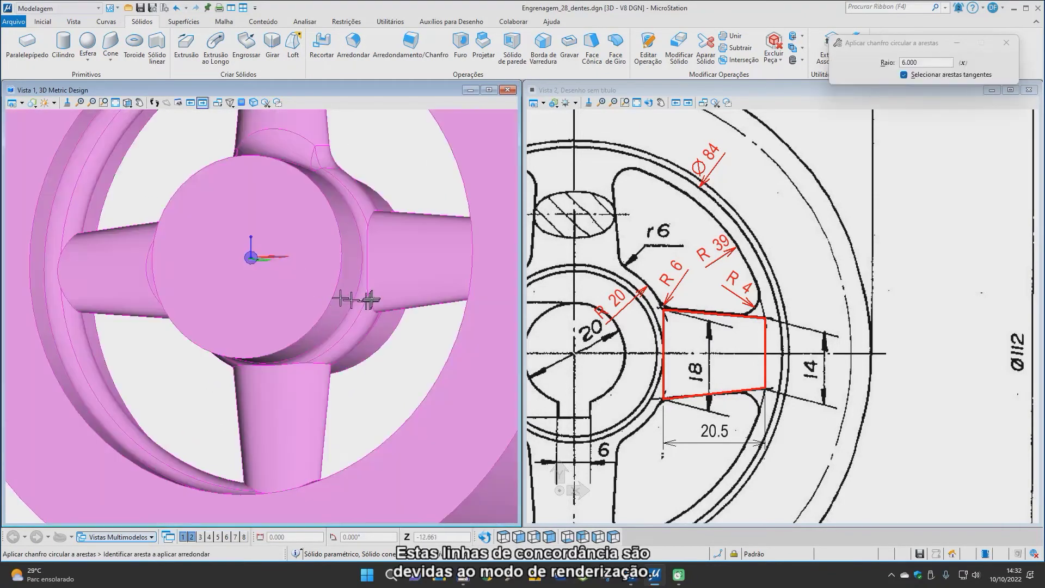
{"action": "left_click", "coordinate": [371, 301]}
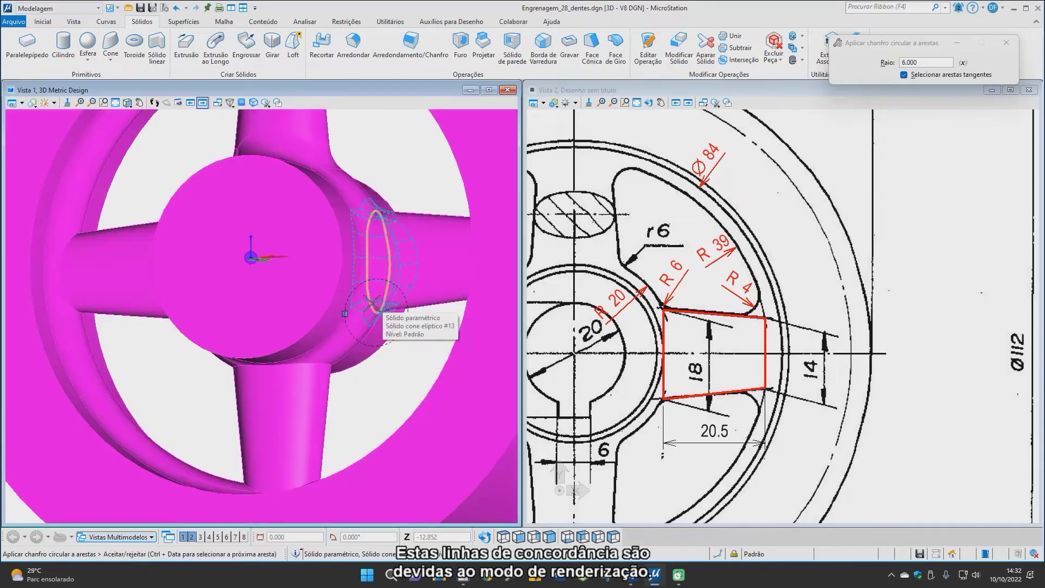
{"action": "left_click", "coordinate": [411, 354]}
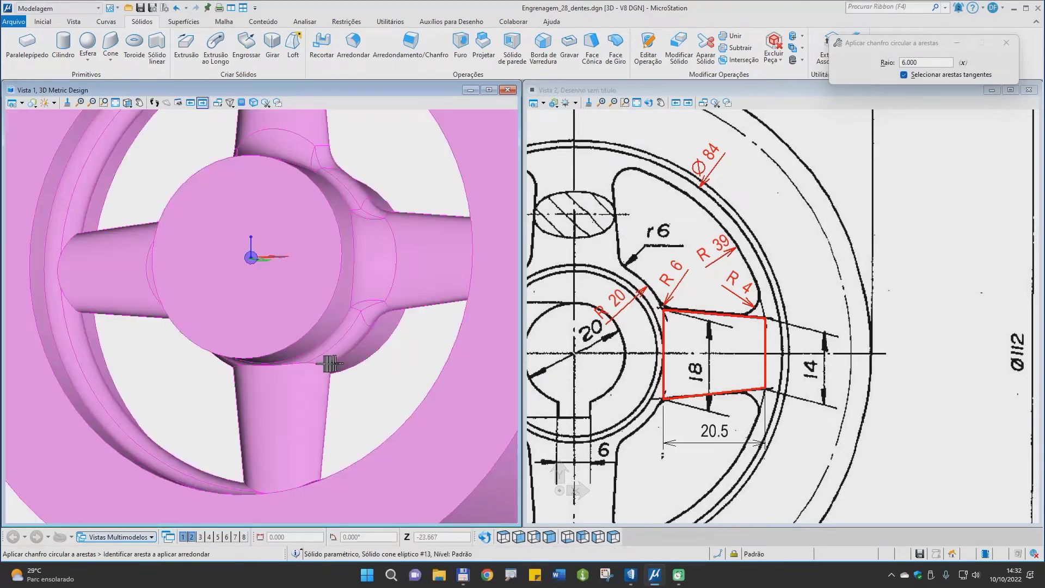
{"action": "left_click", "coordinate": [321, 364]}
{"action": "left_click", "coordinate": [391, 378]}
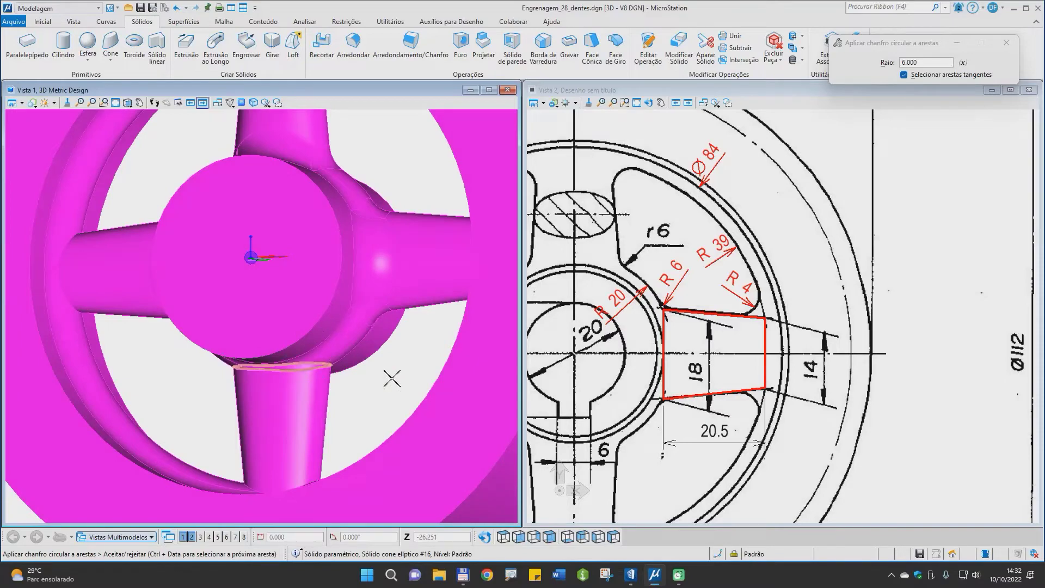
Round the edge where the right arm meets the rim with a 4 mm radius.
{"action": "middle_click_drag", "start_coordinate": [287, 264], "coordinate": [441, 326], "text": "shift"}
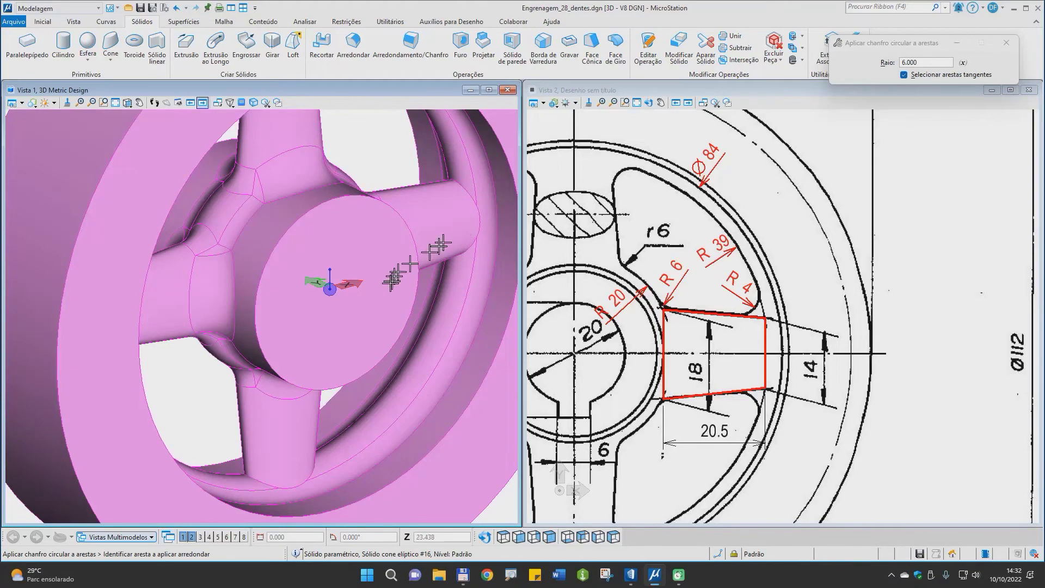
{"action": "middle_click_drag", "start_coordinate": [408, 275], "coordinate": [343, 275], "text": "shift"}
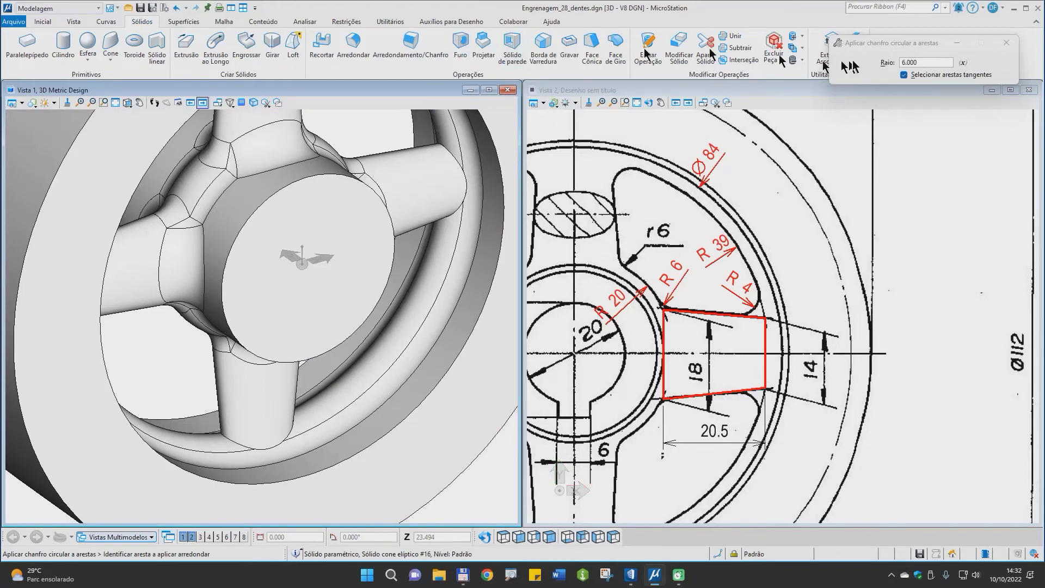
{"action": "left_click", "coordinate": [926, 63]}
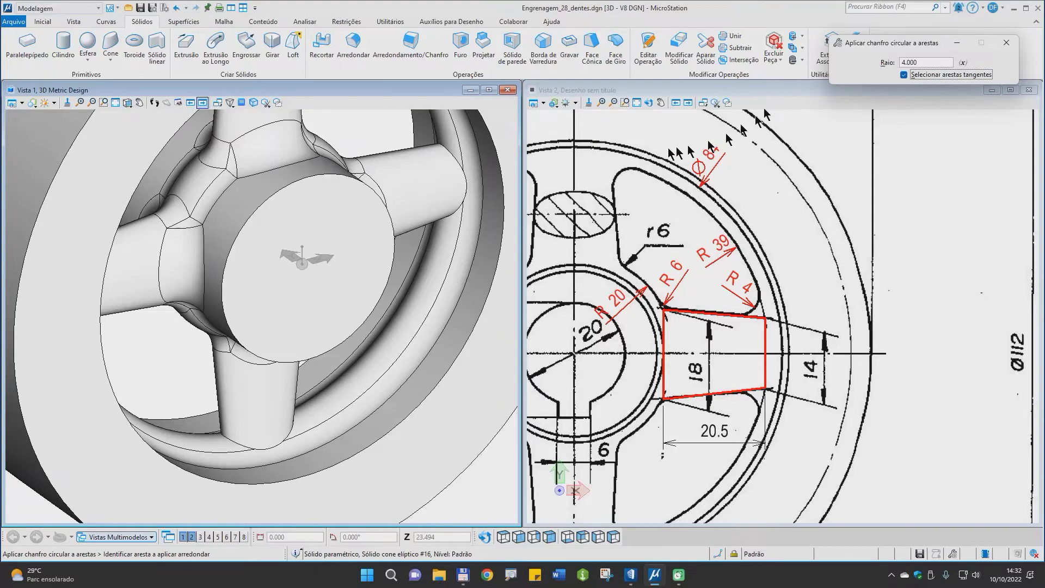
{"action": "left_click", "coordinate": [453, 157]}
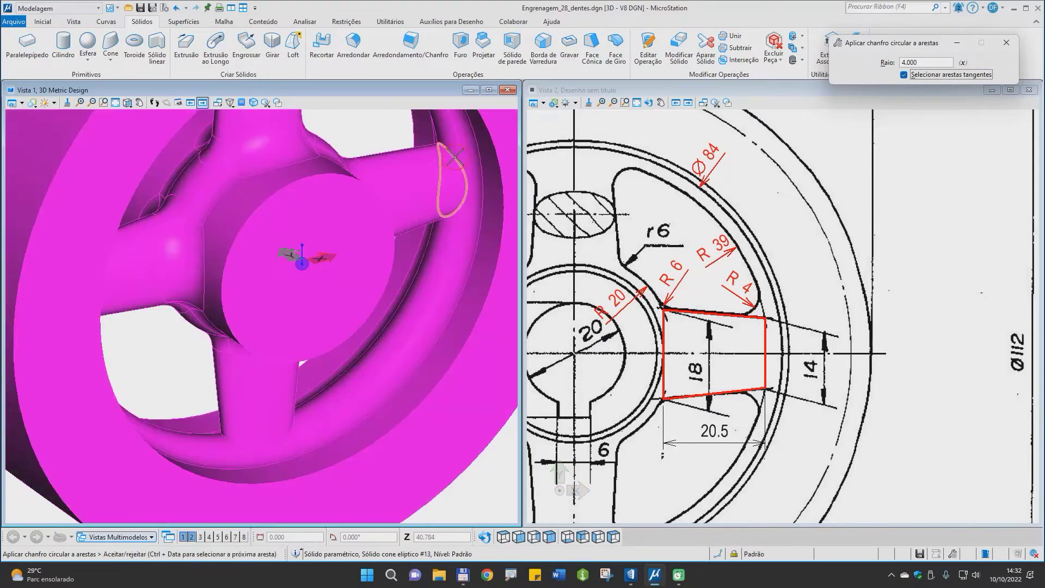
{"action": "left_click", "coordinate": [369, 135]}
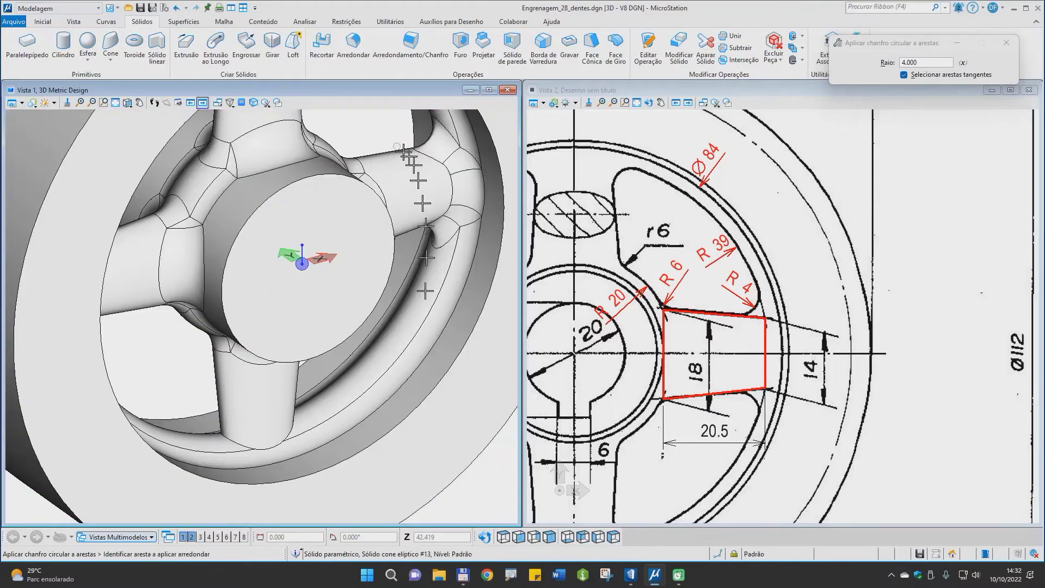
Round the edges where the lower, upper and left arms meet the rim with a 4 mm radius.
{"action": "left_click", "coordinate": [276, 446]}
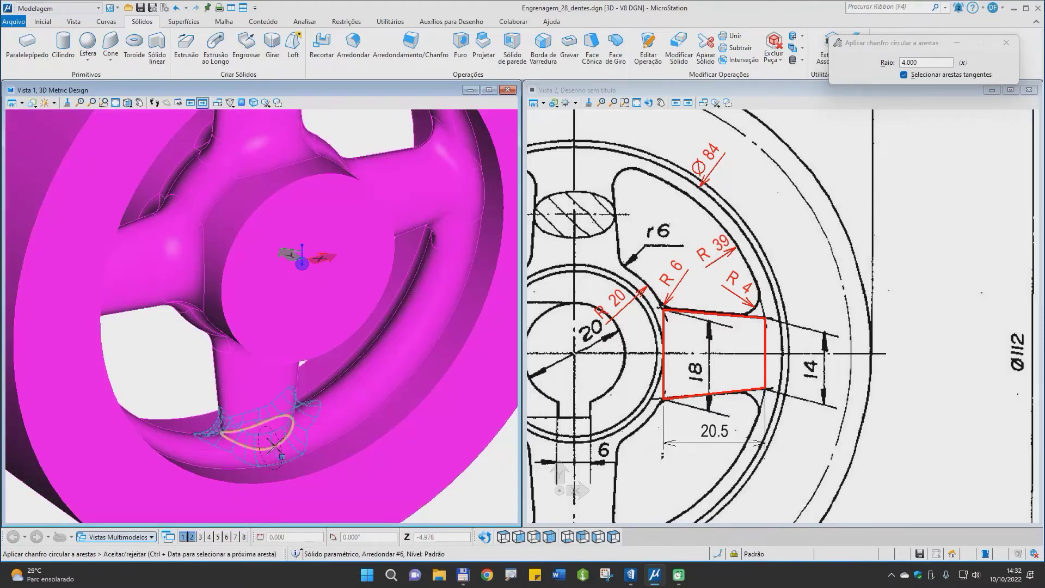
{"action": "left_click", "coordinate": [303, 445]}
{"action": "scroll", "coordinate": [316, 441], "scroll_direction": "down", "scroll_amount": 3}
{"action": "middle_click_drag", "start_coordinate": [350, 422], "coordinate": [228, 351], "text": "shift"}
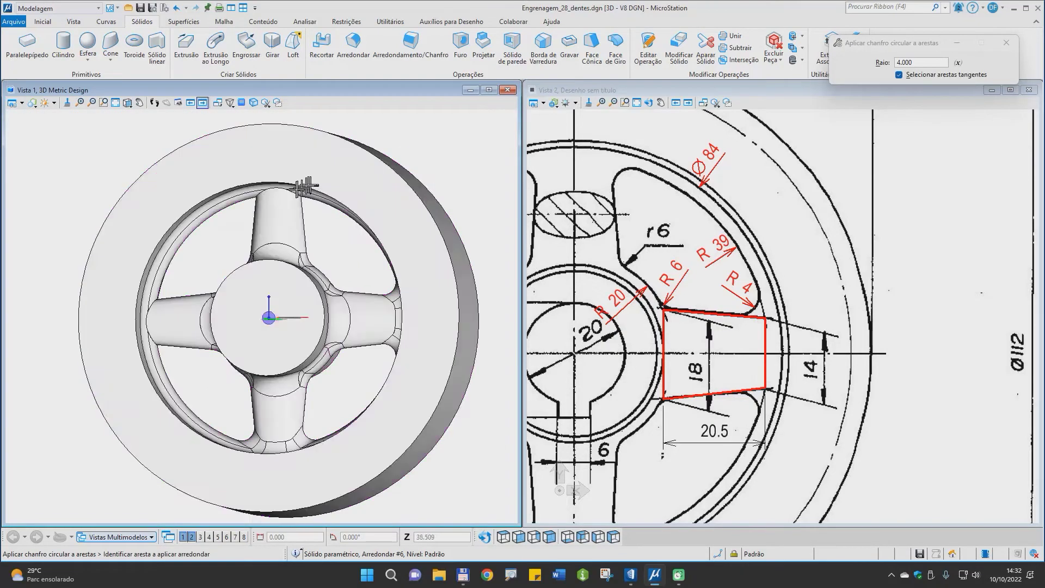
{"action": "left_click", "coordinate": [279, 189]}
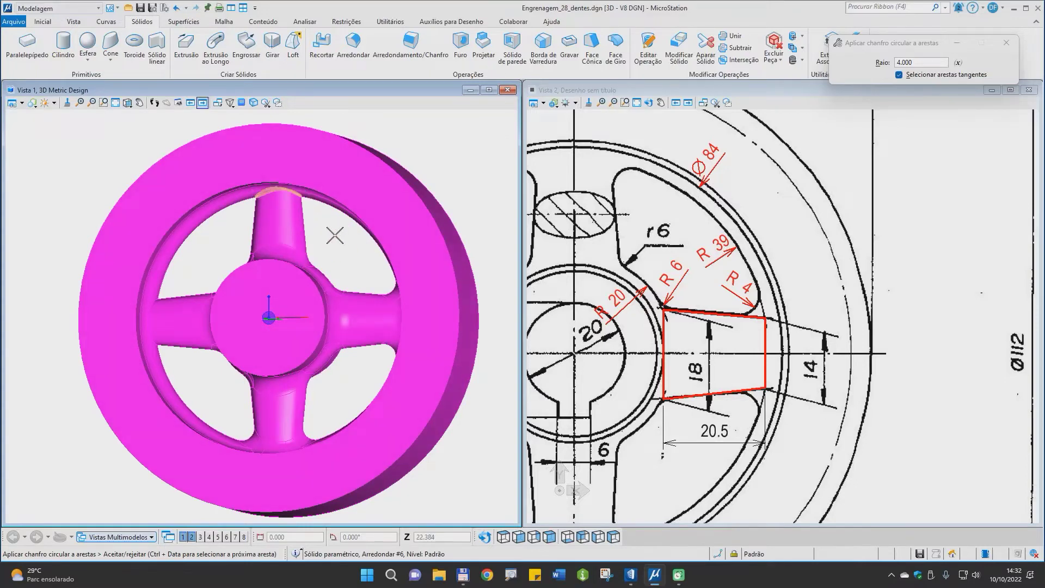
{"action": "left_click", "coordinate": [335, 236]}
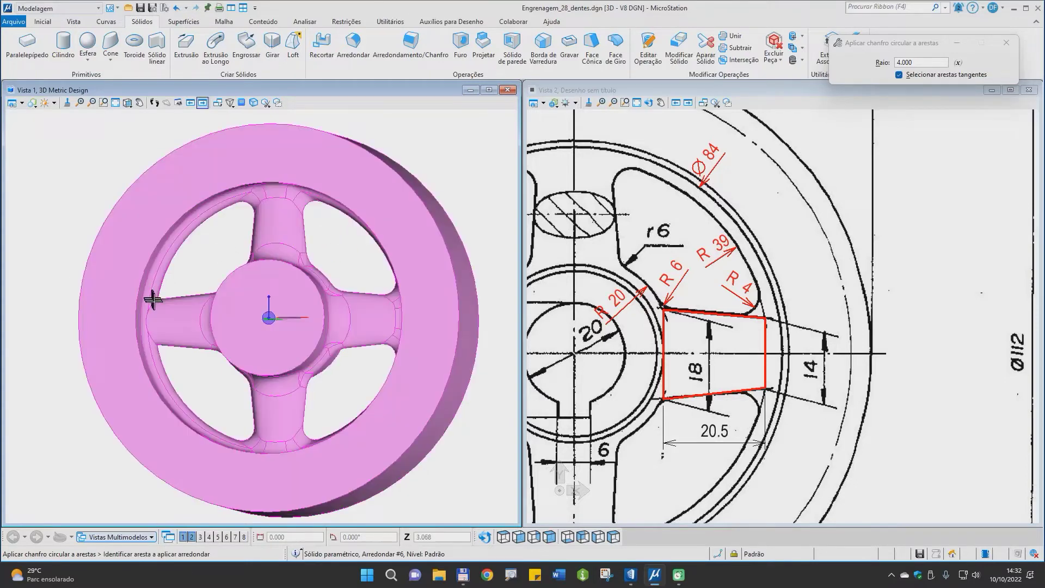
{"action": "left_click", "coordinate": [155, 303]}
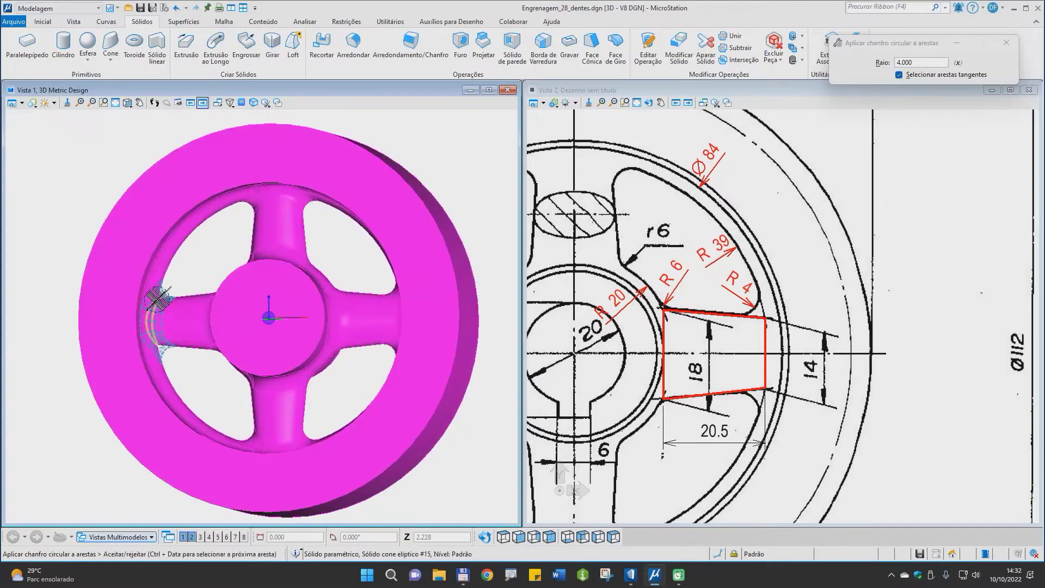
{"action": "left_click", "coordinate": [189, 275]}
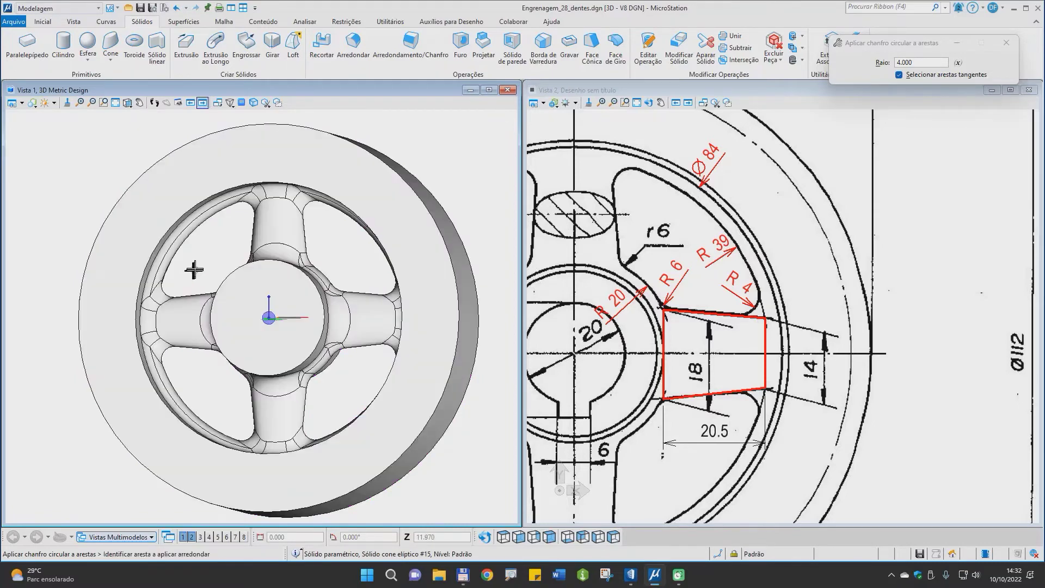
Change the display style of the 3D model view to Suave - Padrão.
{"action": "mouse_move", "coordinate": [200, 264]}
{"action": "middle_mouse_down", "text": "shift"}
{"action": "mouse_move", "coordinate": [272, 321]}
{"action": "mouse_move", "coordinate": [326, 333]}
{"action": "mouse_move", "coordinate": [244, 261]}
{"action": "mouse_move", "coordinate": [226, 277]}
{"action": "mouse_move", "coordinate": [247, 279]}
{"action": "middle_mouse_up", "text": "shift"}
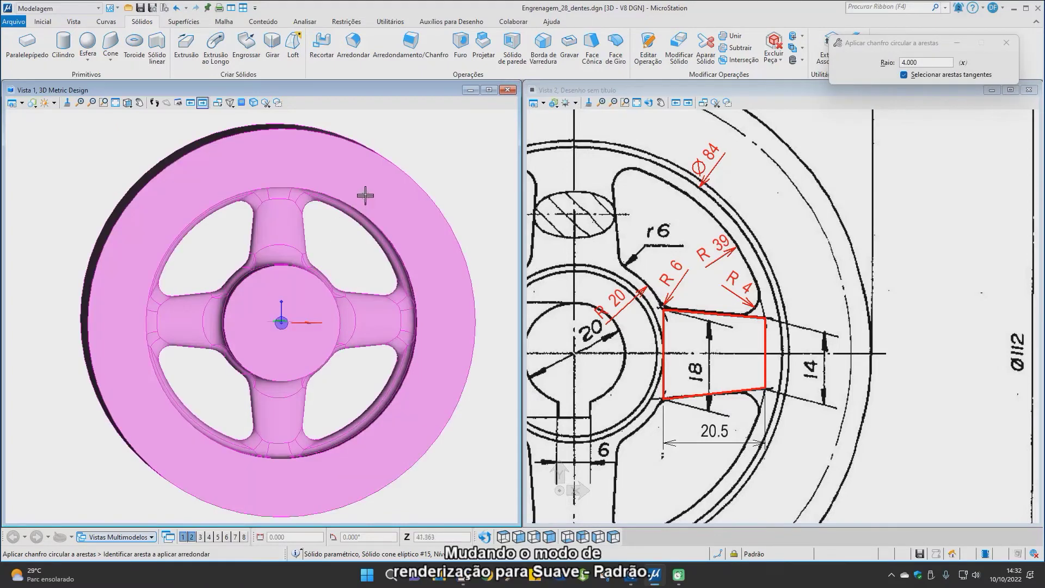
{"action": "left_click", "coordinate": [33, 105]}
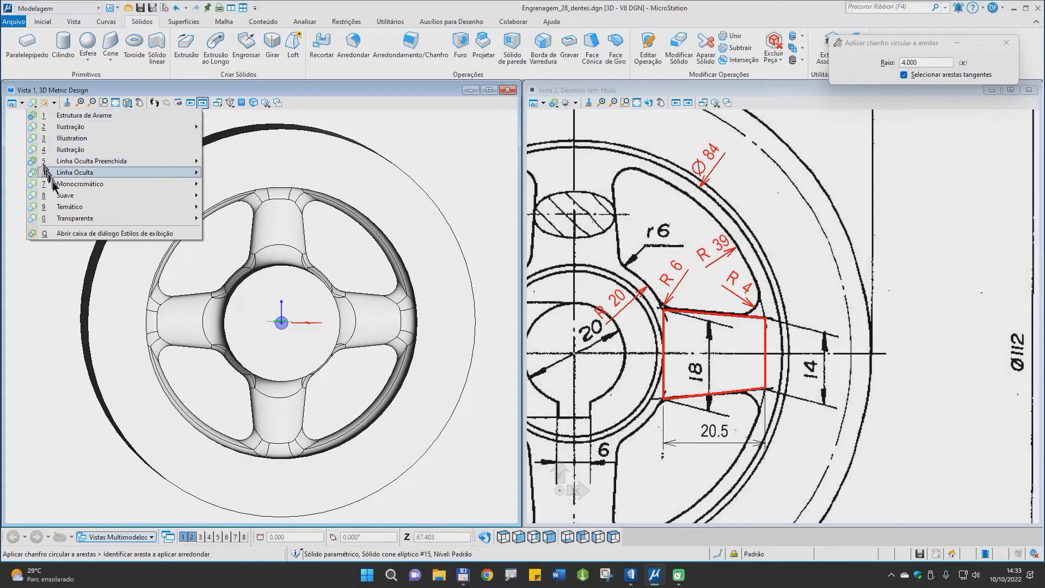
{"action": "mouse_move", "coordinate": [64, 197]}
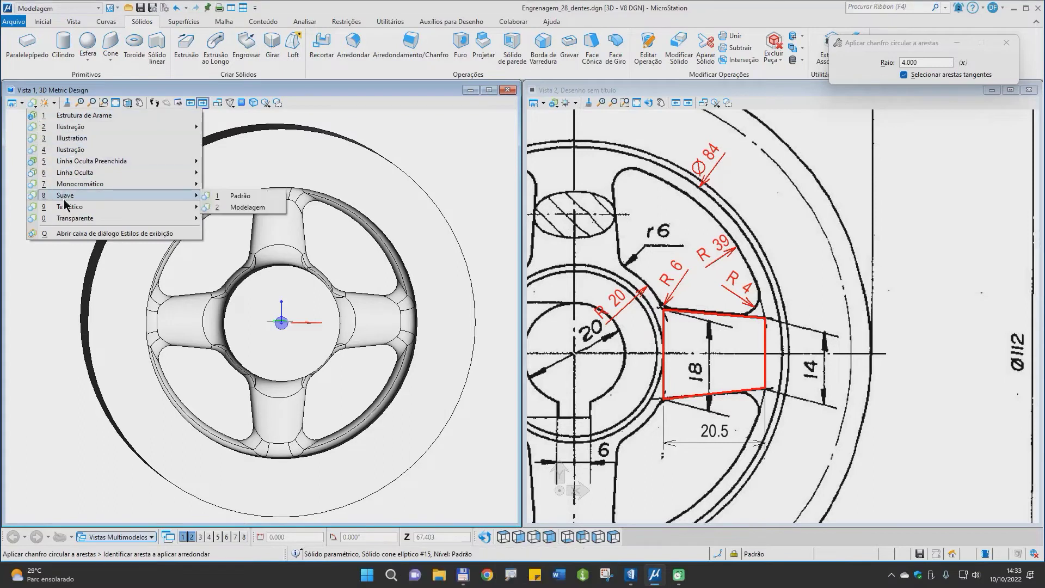
{"action": "left_click", "coordinate": [240, 197]}
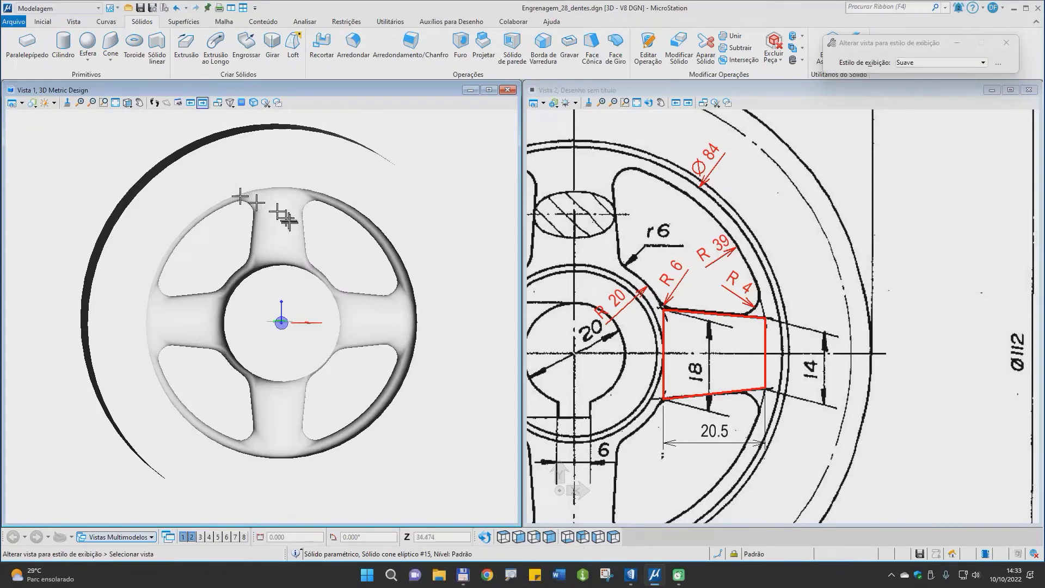
Cut a simple through hole of 20 mm diameter, normal to the face, at the centre of the hub.
{"action": "middle_click_drag", "start_coordinate": [288, 226], "coordinate": [325, 230], "text": "shift"}
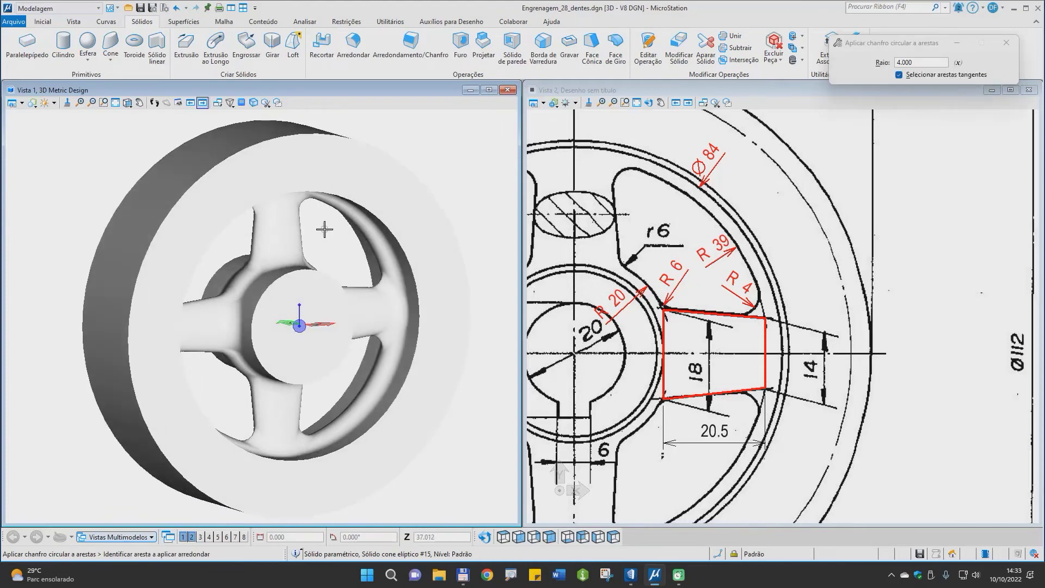
{"action": "scroll", "coordinate": [809, 300], "scroll_direction": "up", "scroll_amount": 5}
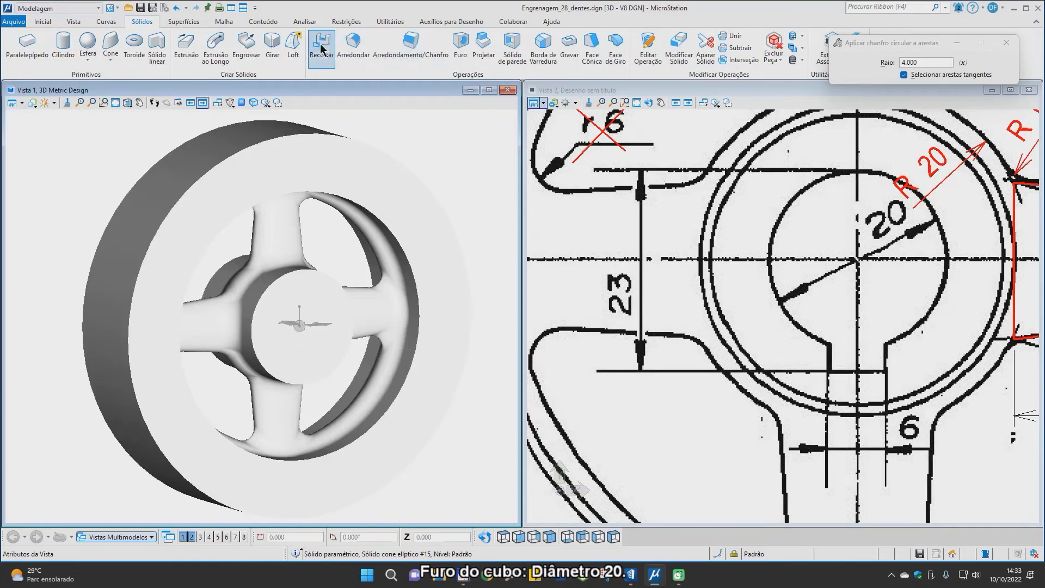
{"action": "left_click", "coordinate": [460, 46]}
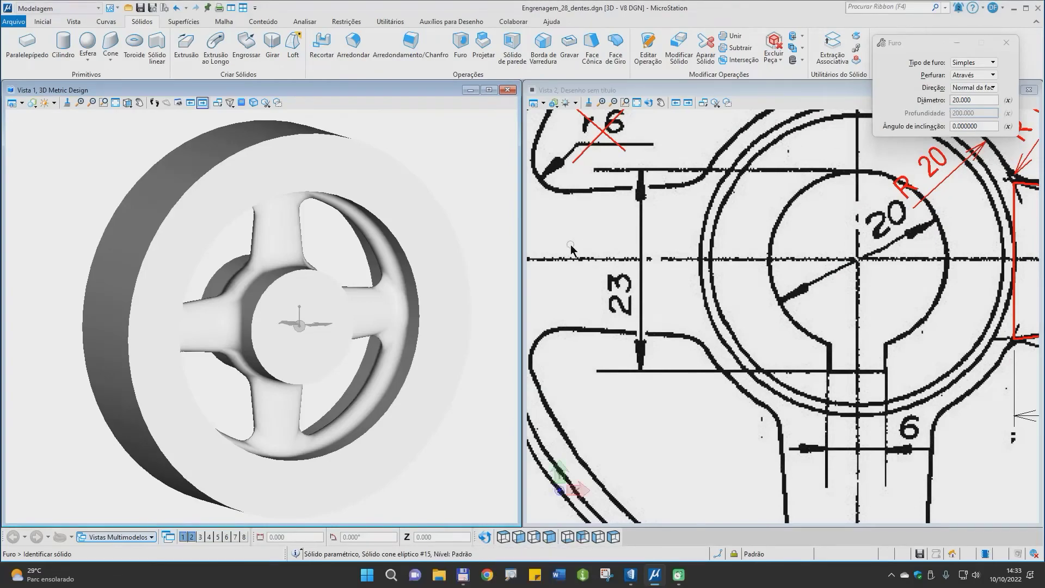
{"action": "left_click", "coordinate": [456, 232]}
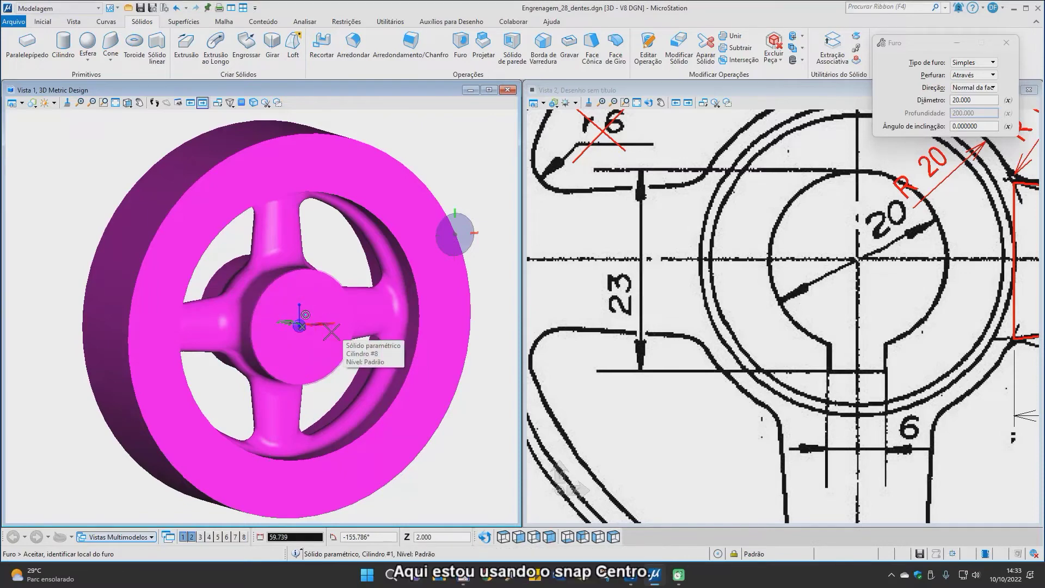
{"action": "left_click", "coordinate": [332, 331]}
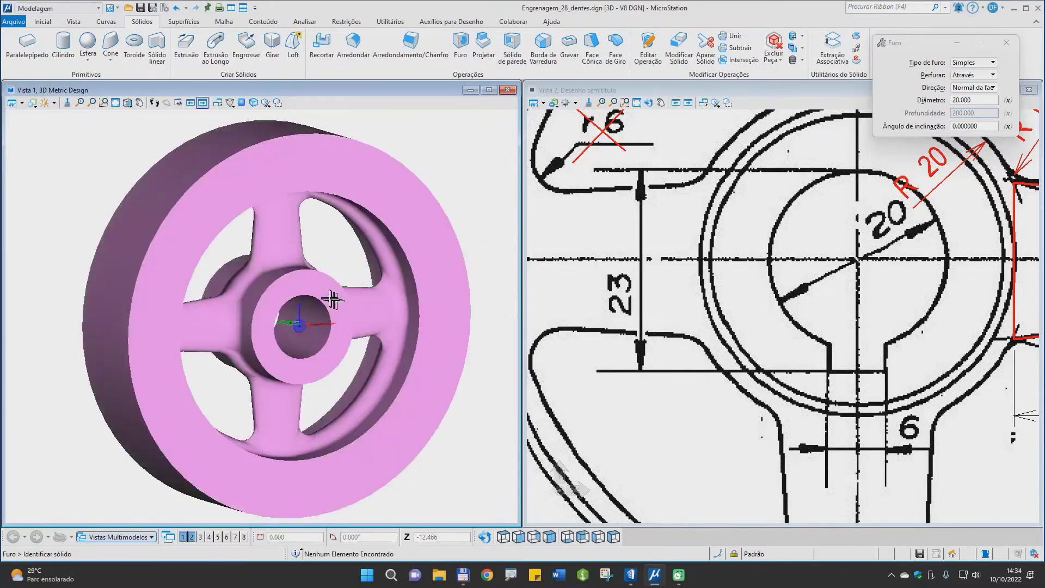
Lower the brightness of the default lighting in the 3D model view a little.
{"action": "middle_click_drag", "start_coordinate": [389, 313], "coordinate": [290, 224], "text": "shift"}
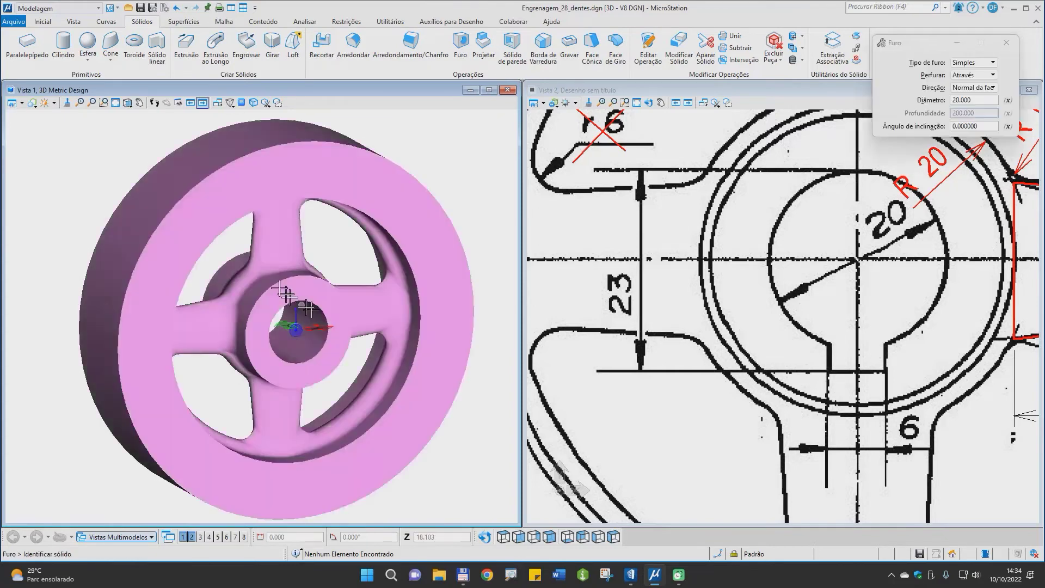
{"action": "left_click", "coordinate": [55, 104]}
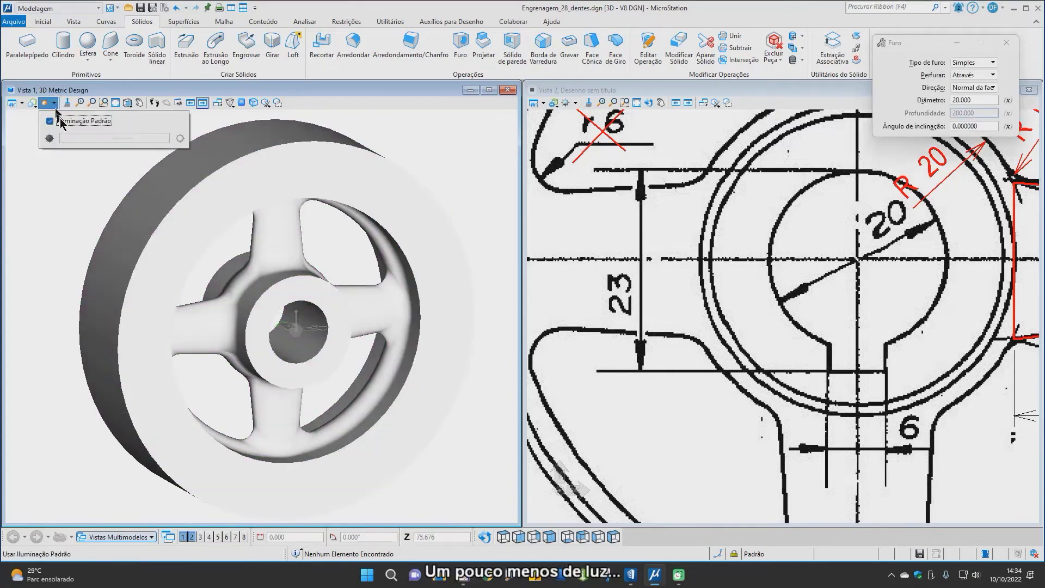
{"action": "left_click_drag", "start_coordinate": [129, 140], "coordinate": [113, 141]}
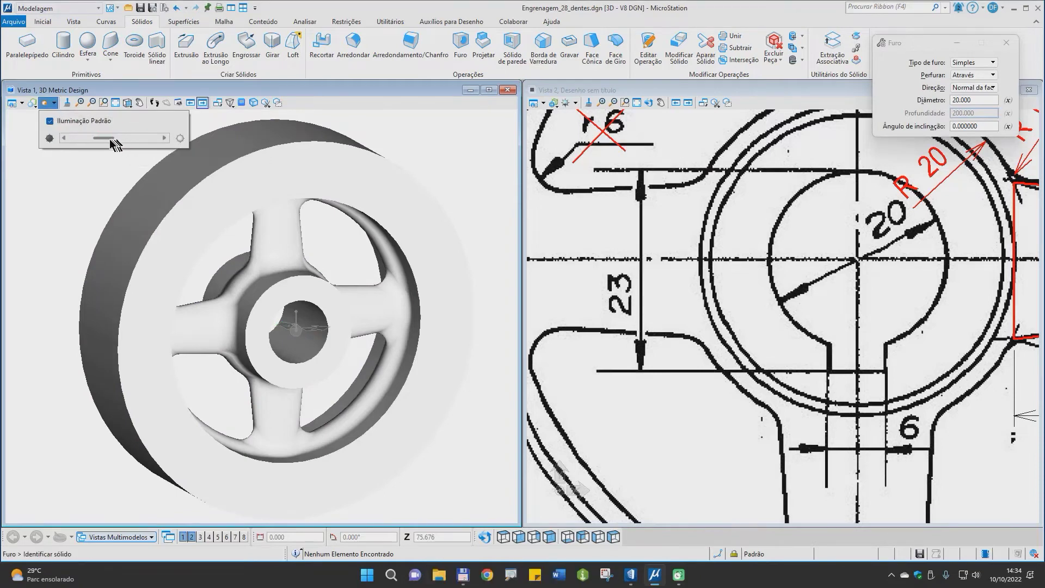
{"action": "left_click", "coordinate": [115, 140]}
{"action": "left_click_drag", "start_coordinate": [119, 137], "coordinate": [120, 140]}
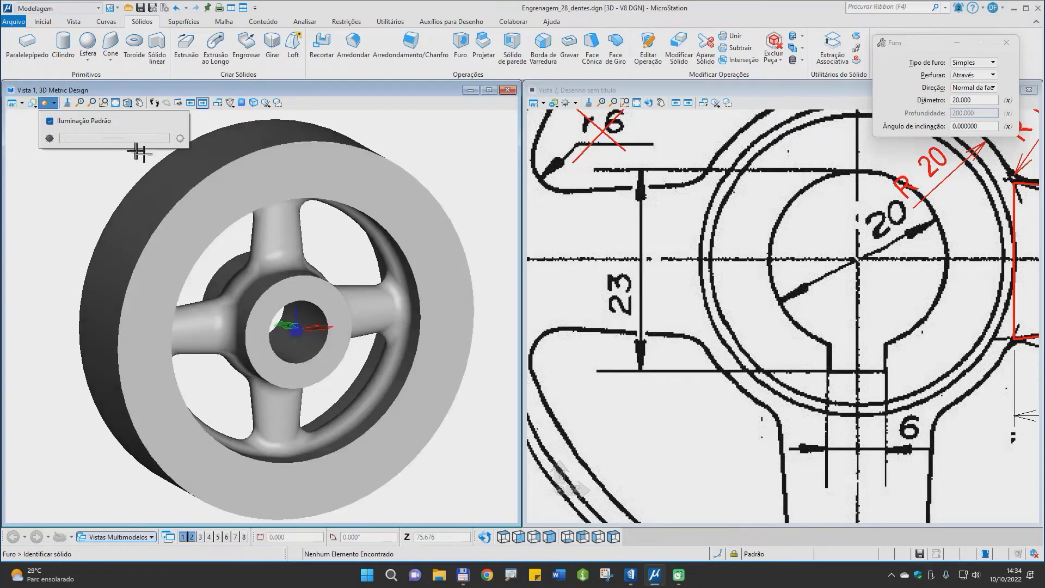
Rotate the 3D model view to the front orientation.
{"action": "mouse_move", "coordinate": [343, 230]}
{"action": "right_mouse_down"}
{"action": "mouse_move", "coordinate": [381, 232]}
{"action": "mouse_move", "coordinate": [381, 191]}
{"action": "mouse_move", "coordinate": [338, 241]}
{"action": "mouse_move", "coordinate": [335, 230]}
{"action": "right_mouse_up"}
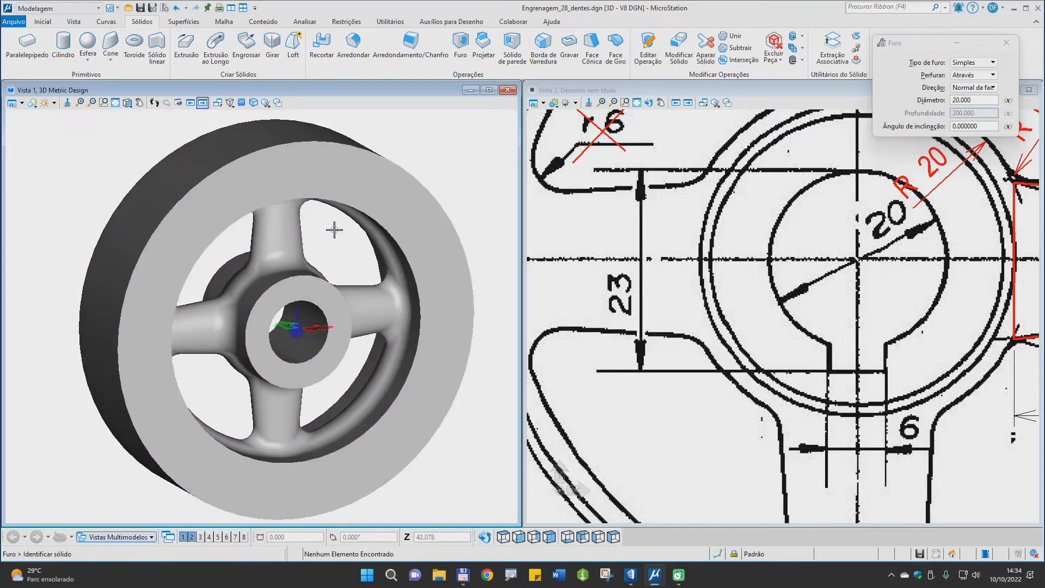
{"action": "right_click", "coordinate": [335, 230]}
{"action": "left_click", "coordinate": [381, 225]}
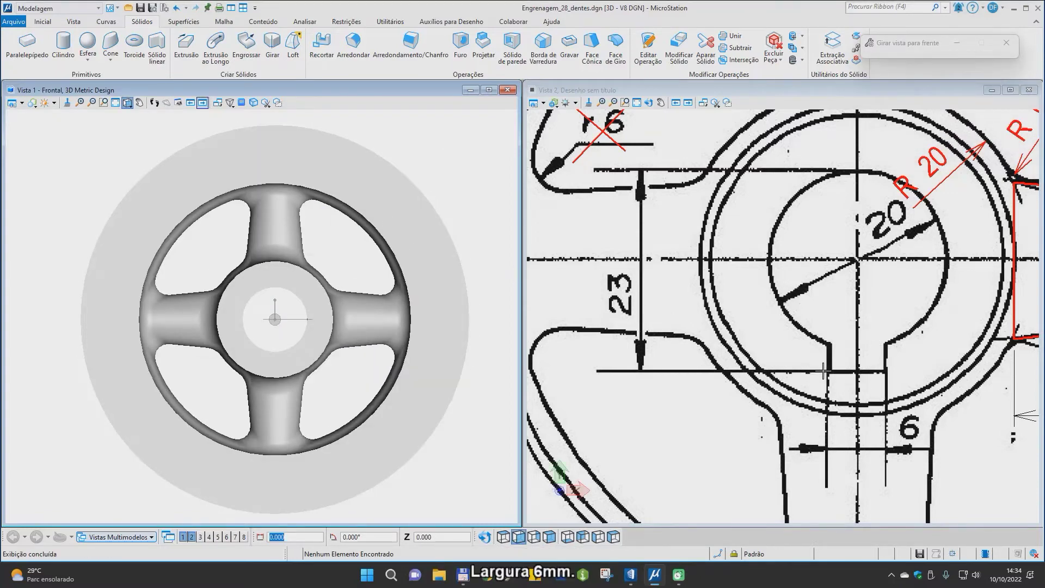
{"action": "left_click_drag", "start_coordinate": [829, 369], "coordinate": [876, 363]}
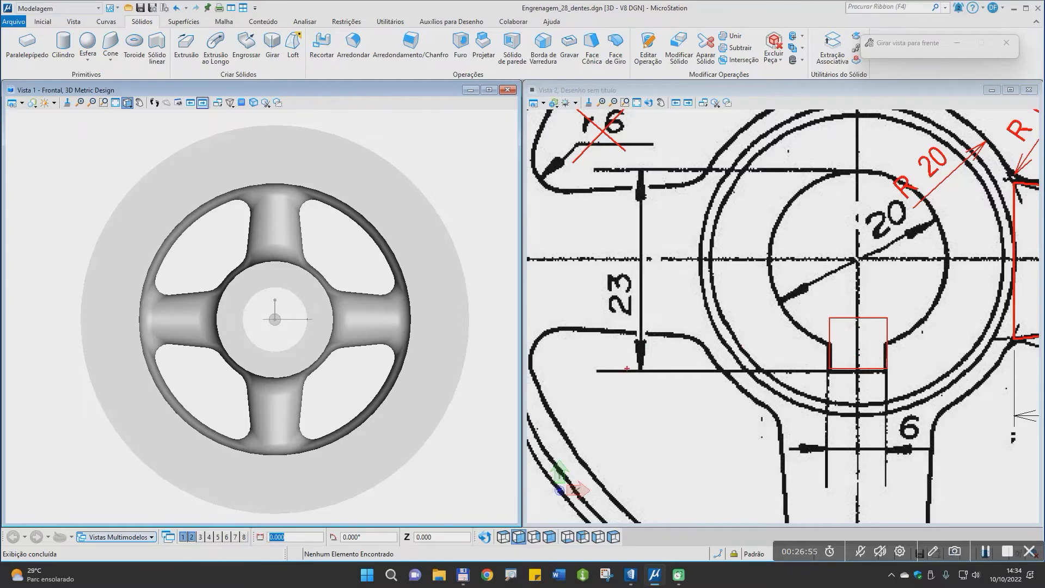
{"action": "left_click_drag", "start_coordinate": [627, 380], "coordinate": [665, 157]}
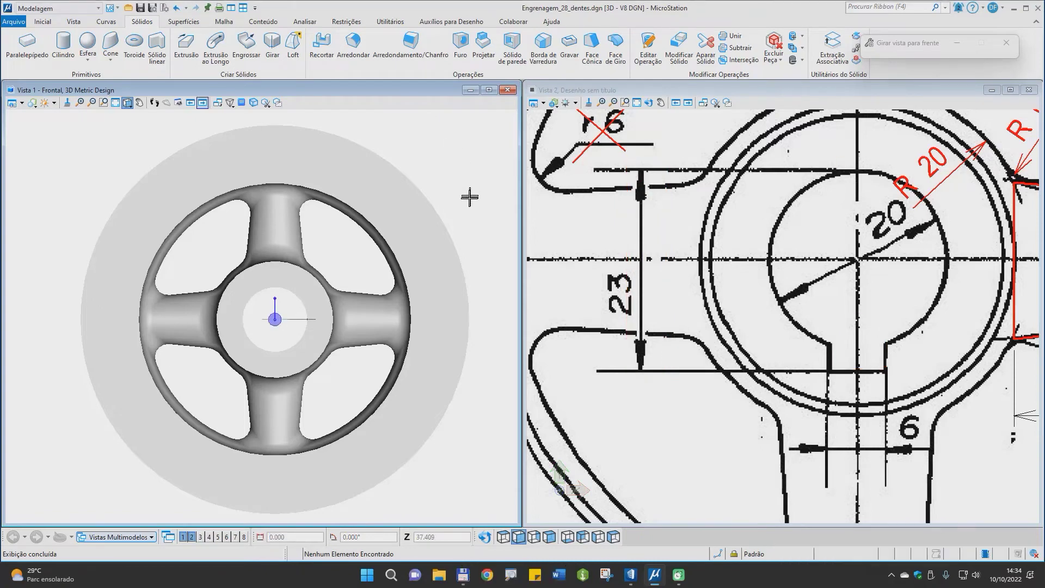
Draw a 6 by 6 mm square as a solid-area block in the empty space beside the wheel in the front view.
{"action": "key", "text": "space"}
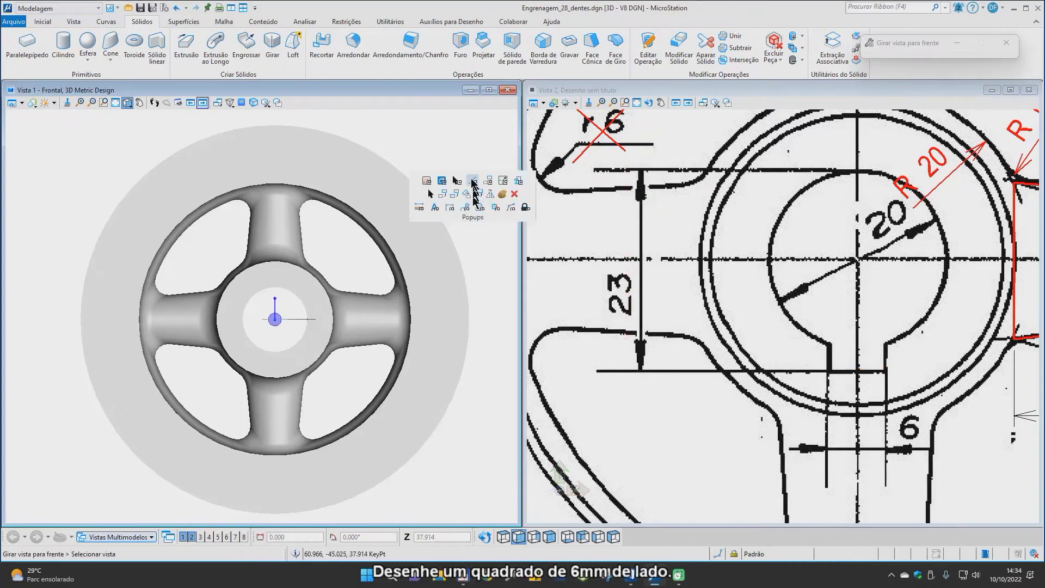
{"action": "left_click", "coordinate": [472, 184]}
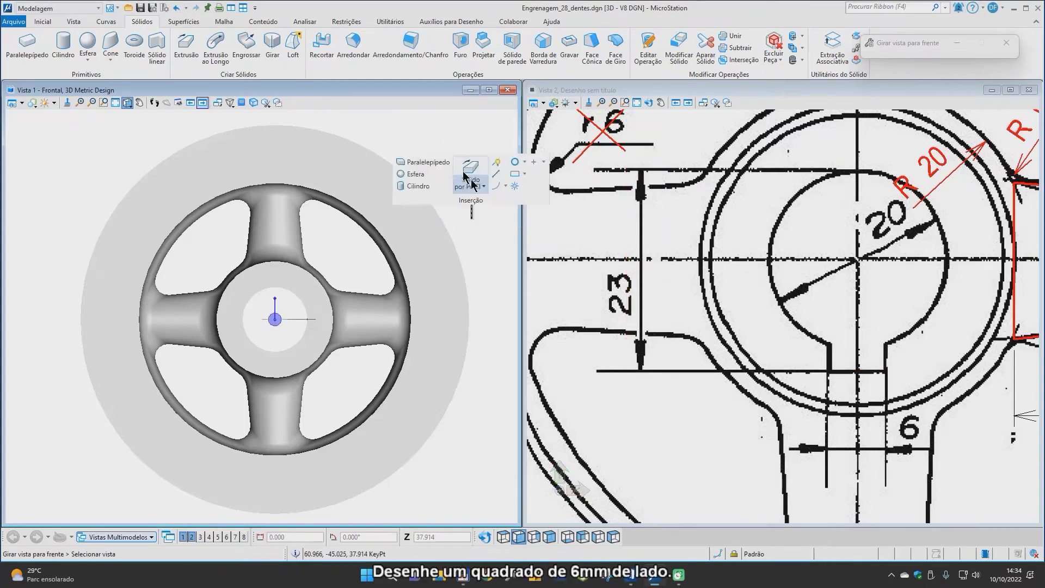
{"action": "left_click", "coordinate": [515, 176]}
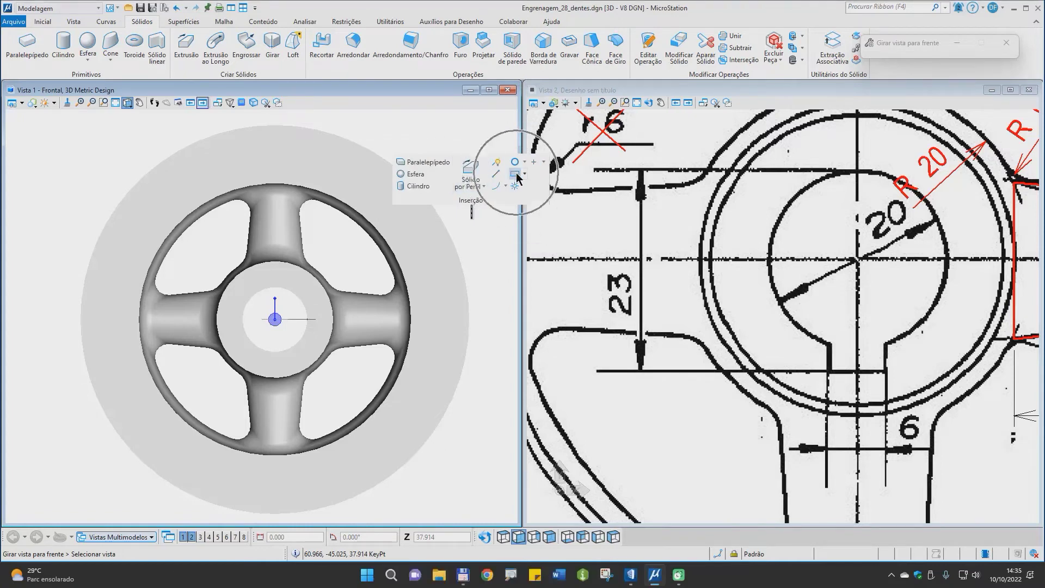
{"action": "left_click", "coordinate": [470, 235]}
{"action": "type", "text": "6"}
{"action": "key", "text": "Tab"}
{"action": "type", "text": "6"}
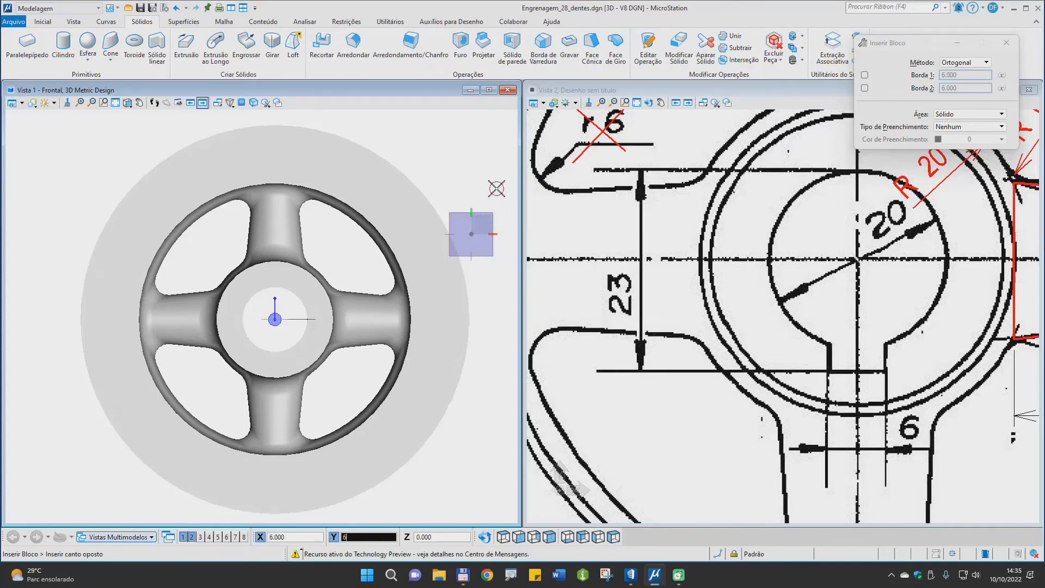
{"action": "key", "text": "Return"}
{"action": "key", "text": "Escape"}
Move the 6 mm square by its lower edge's midpoint to a point 23 mm straight below the bore's upper quadrant.
{"action": "left_click", "coordinate": [480, 216]}
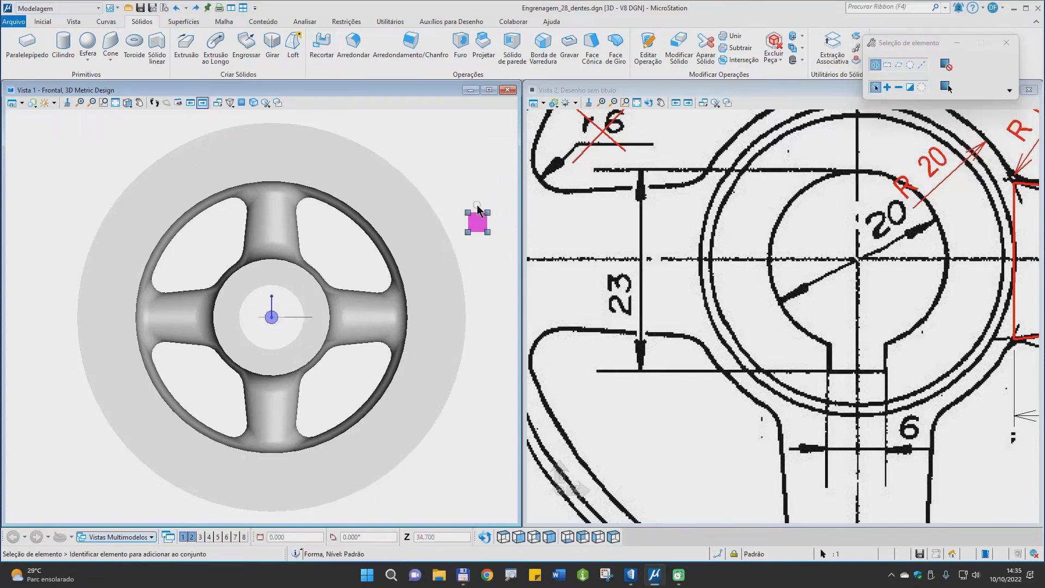
{"action": "right_click", "coordinate": [499, 176]}
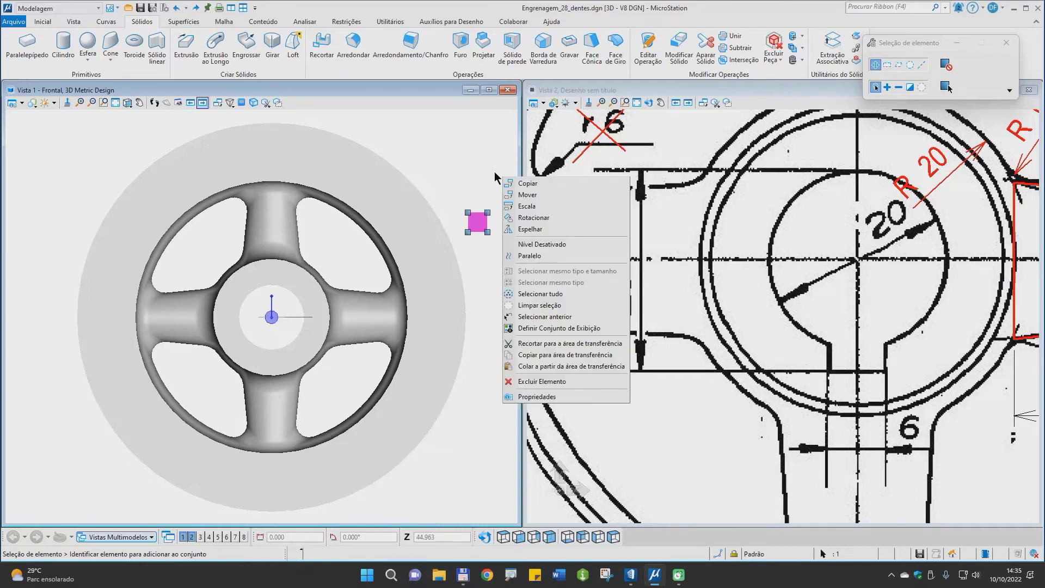
{"action": "left_click", "coordinate": [529, 195]}
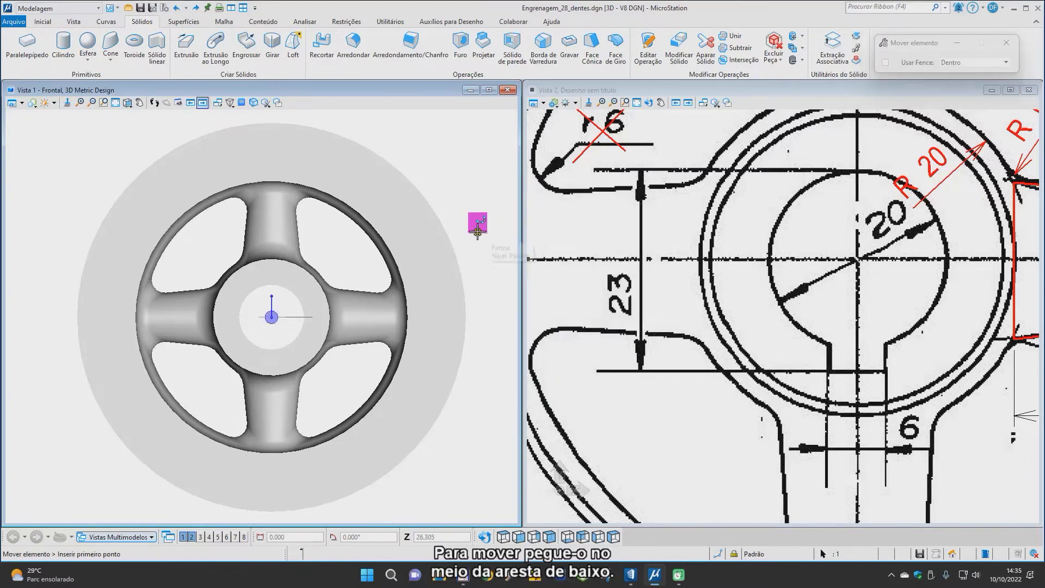
{"action": "left_click", "coordinate": [477, 233]}
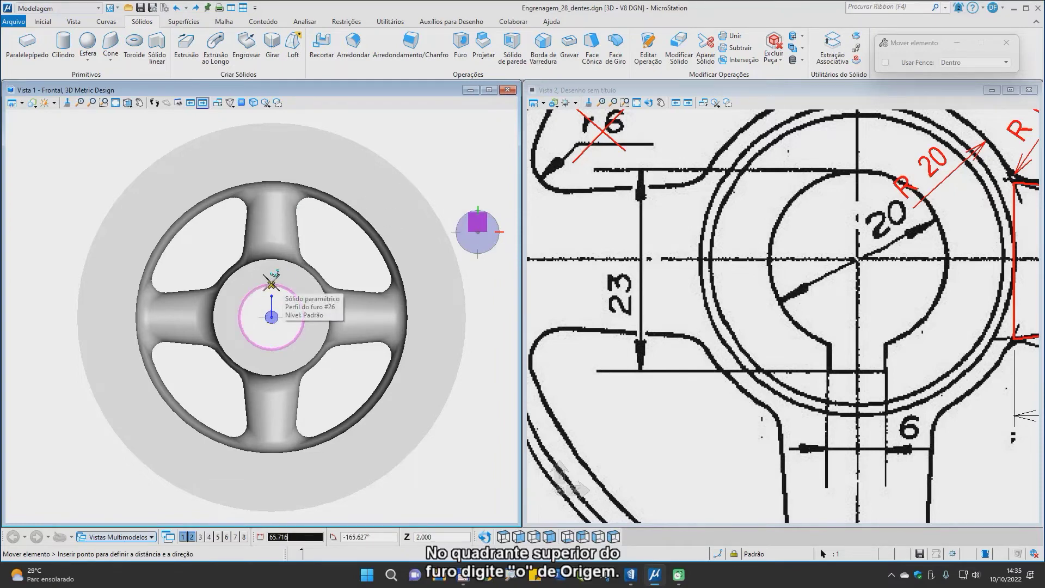
{"action": "key", "text": "o"}
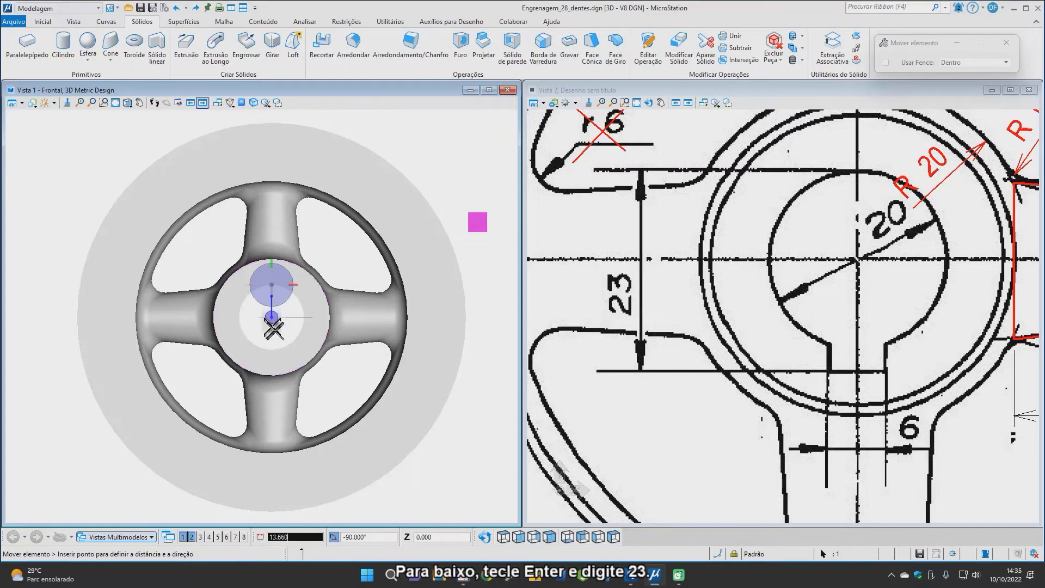
{"action": "key", "text": "Return"}
{"action": "type", "text": "23"}
{"action": "left_click", "coordinate": [277, 341]}
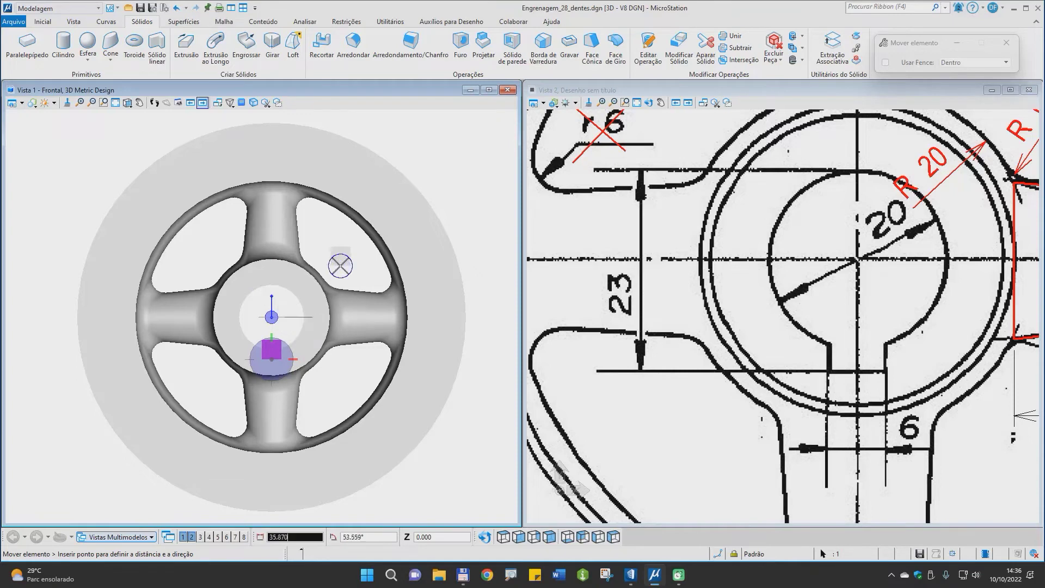
{"action": "key", "text": "Escape"}
Cut the keyway through the hub using the square as the profile, in both directions, orthogonal, with the profile hidden.
{"action": "middle_click_drag", "start_coordinate": [332, 256], "coordinate": [388, 302], "text": "shift"}
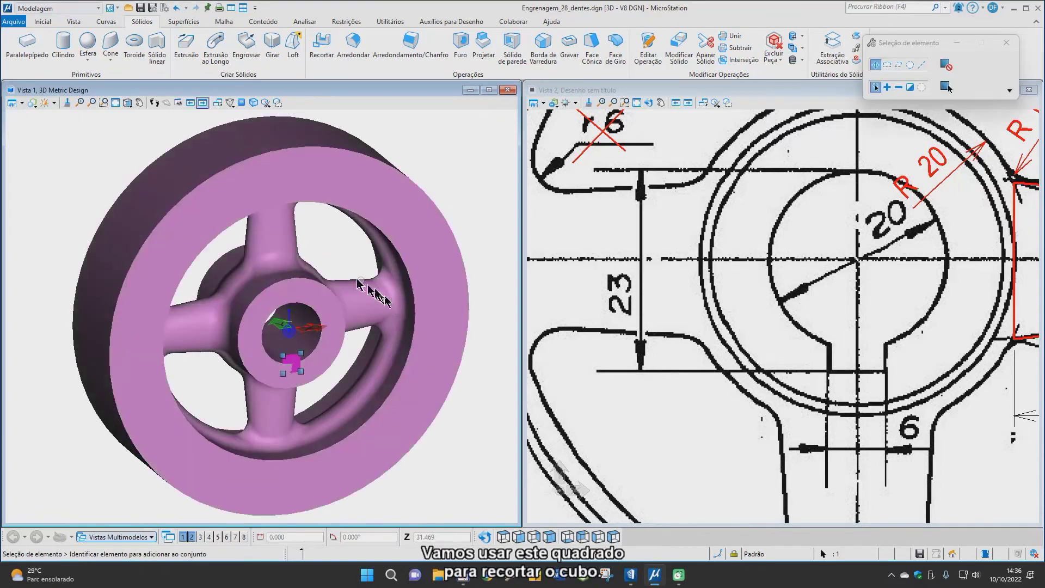
{"action": "middle_click_drag", "start_coordinate": [347, 264], "coordinate": [337, 260], "text": "shift"}
{"action": "left_click", "coordinate": [344, 249]}
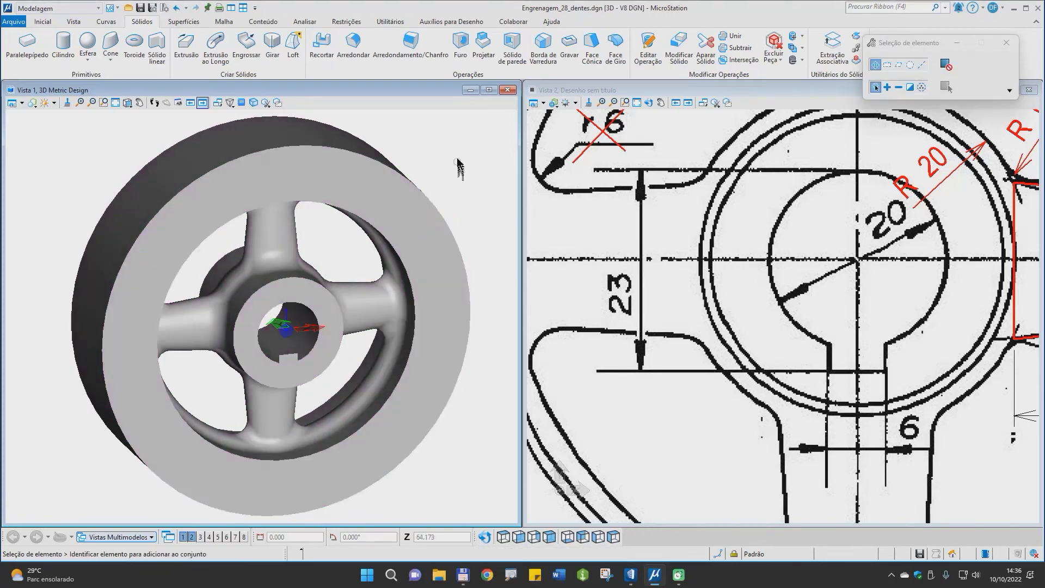
{"action": "left_click", "coordinate": [322, 47]}
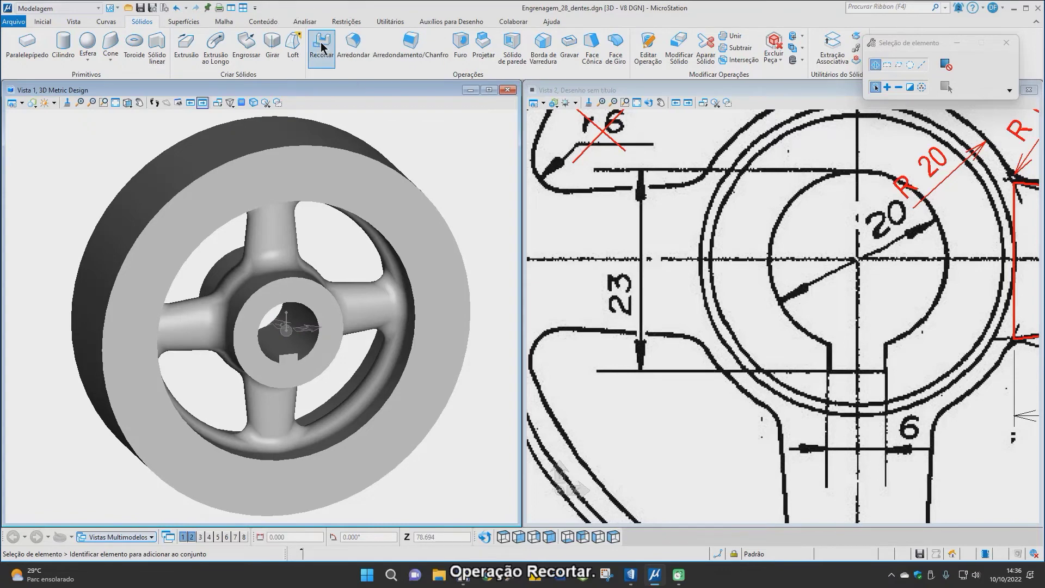
{"action": "left_click", "coordinate": [292, 279]}
{"action": "left_click", "coordinate": [289, 355]}
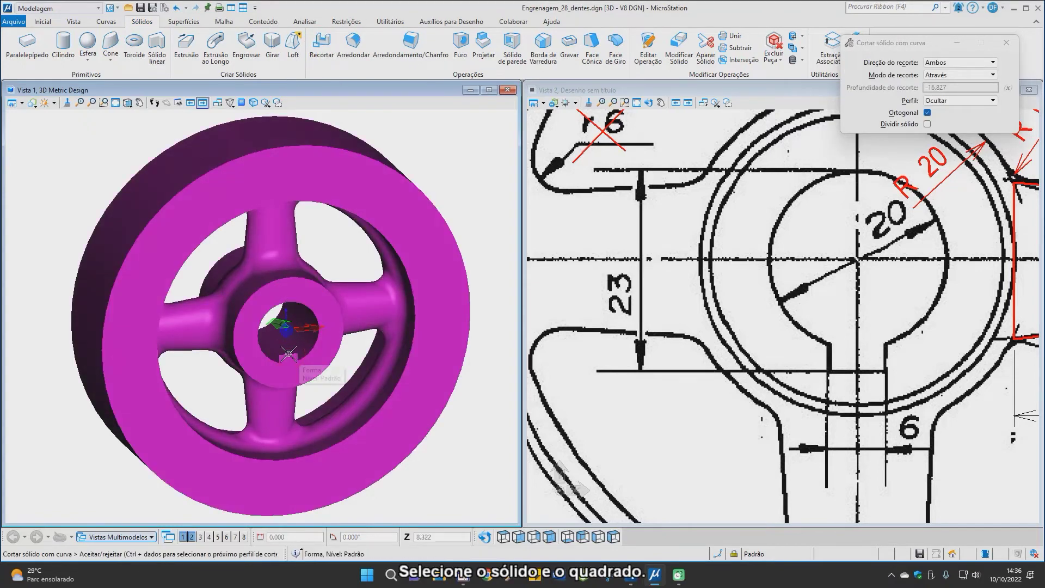
{"action": "left_click", "coordinate": [338, 257]}
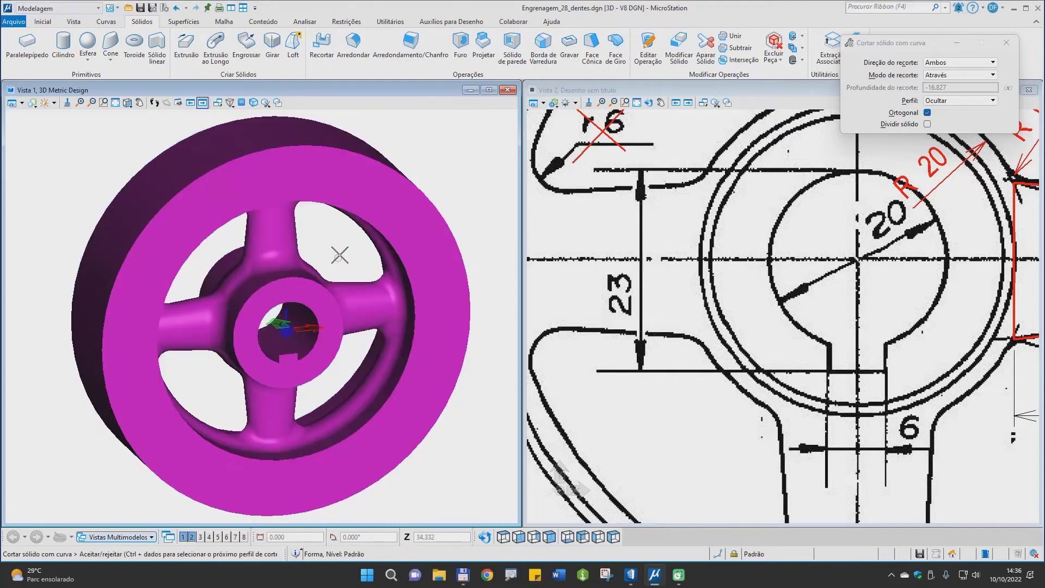
{"action": "left_click", "coordinate": [340, 255]}
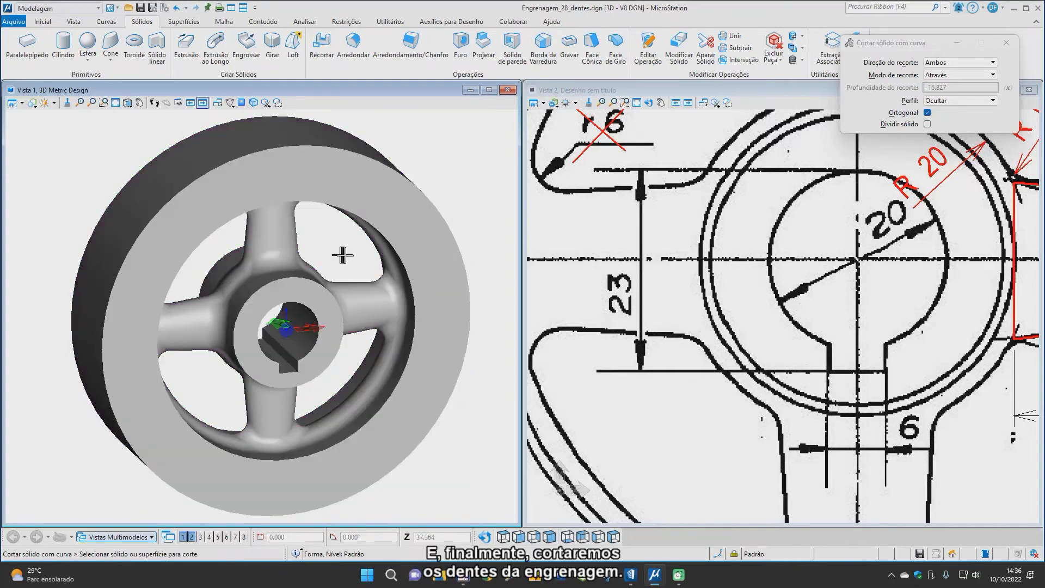
Rotate the 3D model view back to the front orientation and switch to the Desenho workflow.
{"action": "middle_click_drag", "start_coordinate": [342, 303], "coordinate": [285, 262], "text": "shift"}
{"action": "right_click", "coordinate": [327, 242]}
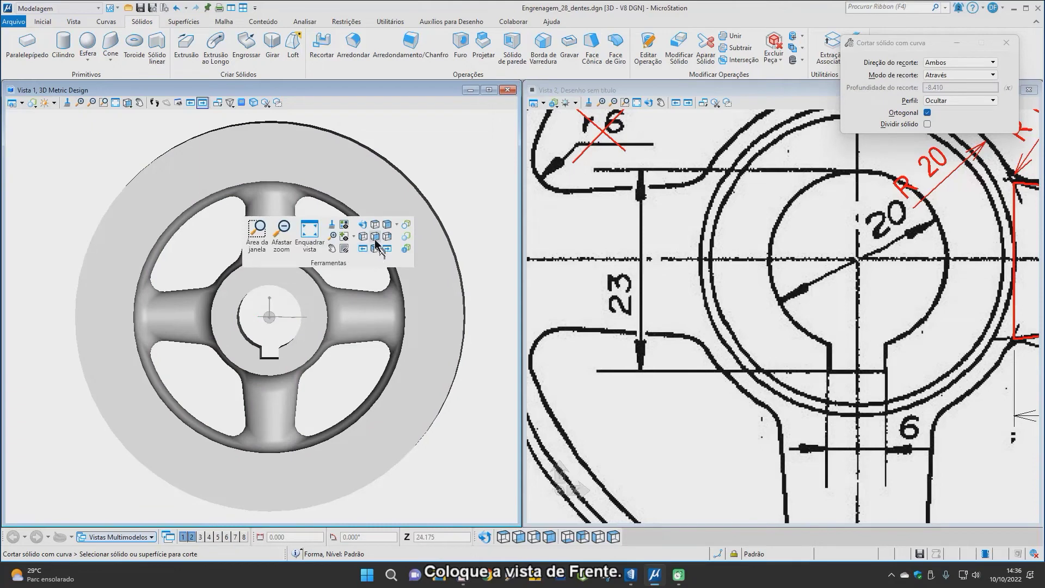
{"action": "left_click", "coordinate": [375, 240]}
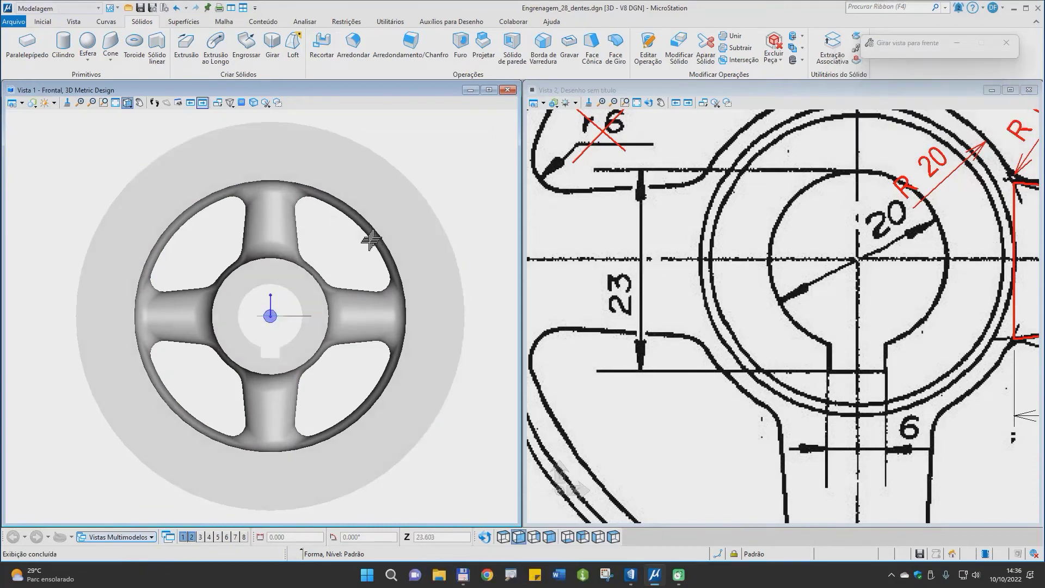
{"action": "left_click", "coordinate": [66, 9]}
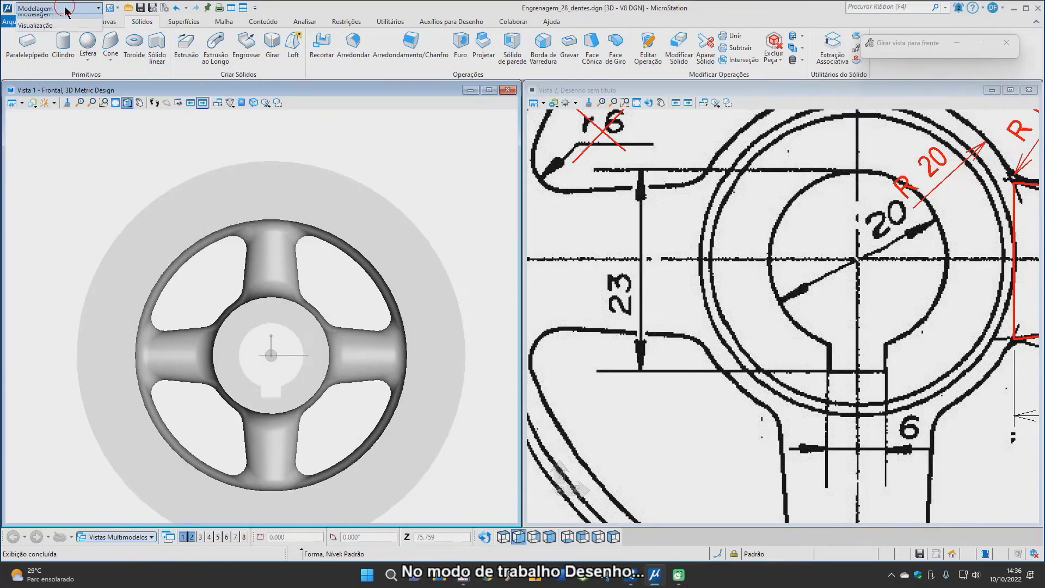
{"action": "left_click", "coordinate": [33, 21]}
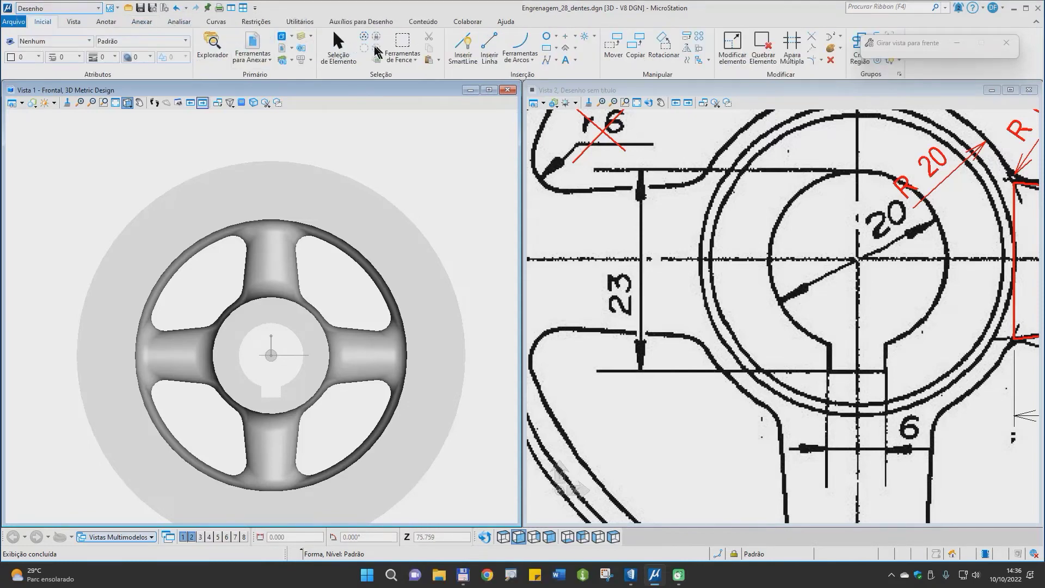
Start placing an active cell and attach the cell library file Fresasmodulo1.cel from the dgn folder.
{"action": "left_click", "coordinate": [586, 37]}
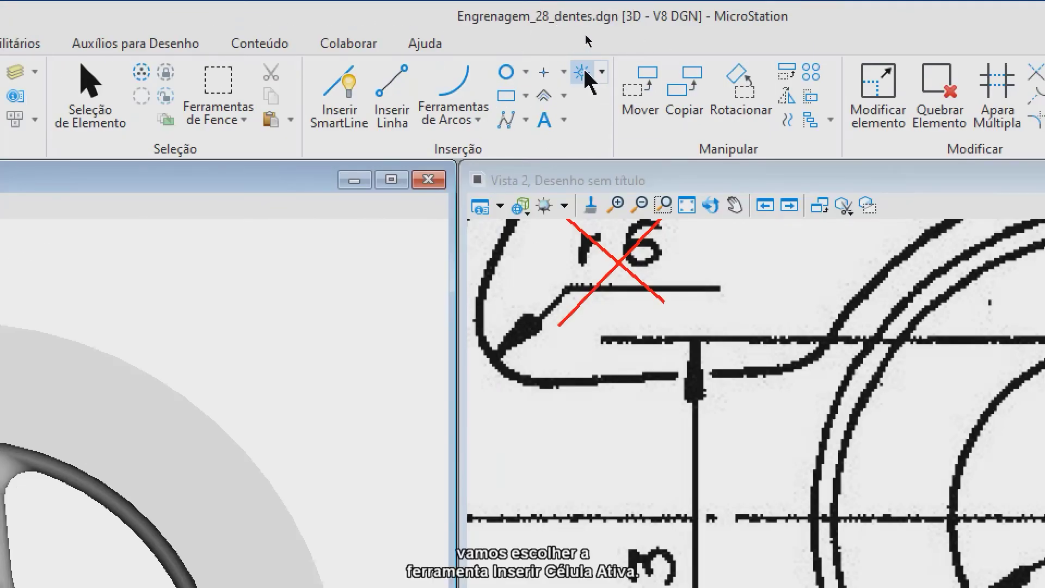
{"action": "left_click", "coordinate": [584, 72]}
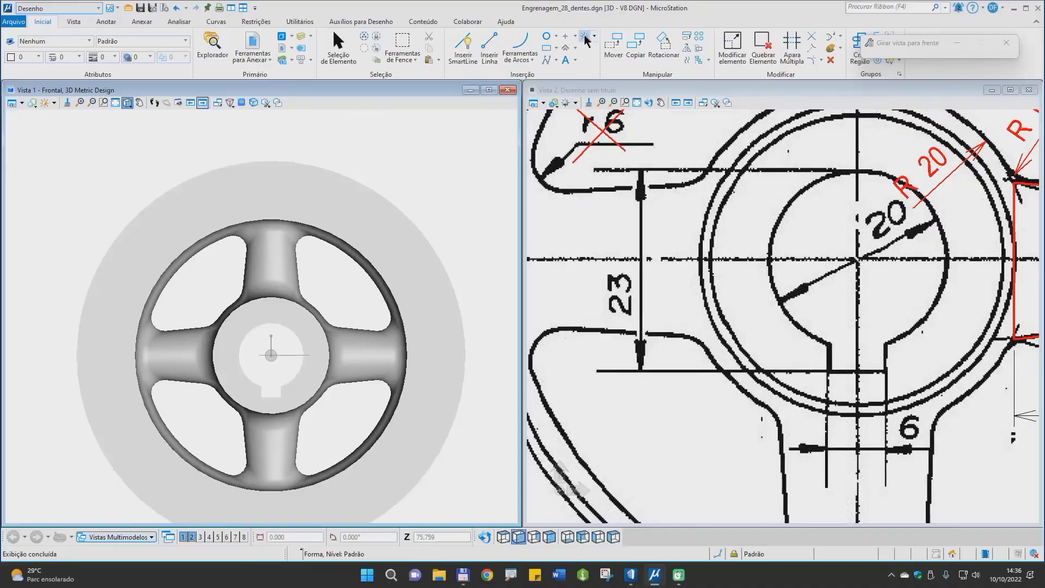
{"action": "left_click_drag", "start_coordinate": [939, 42], "coordinate": [610, 133]}
{"action": "left_click", "coordinate": [650, 154]}
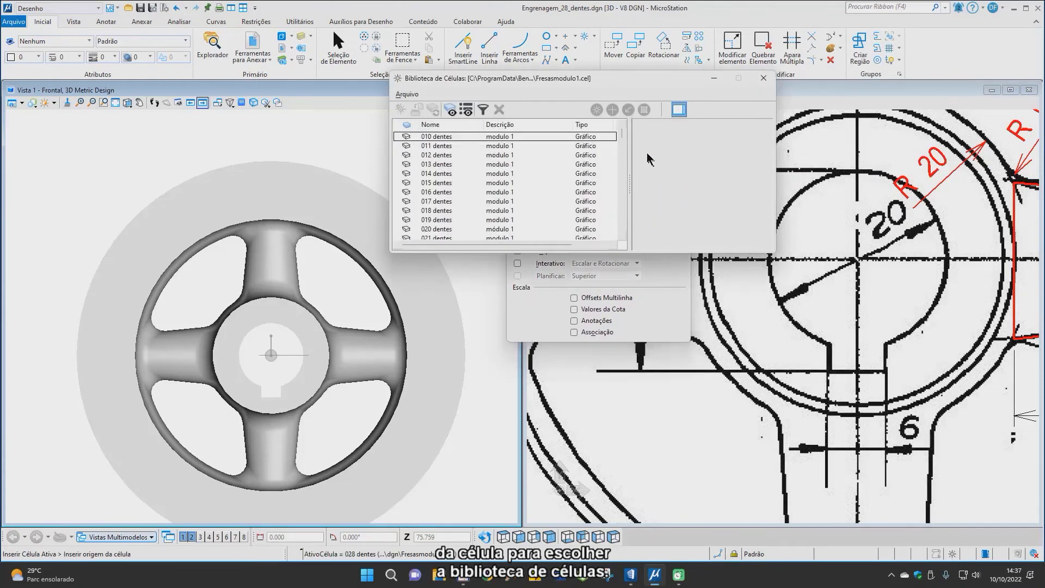
{"action": "left_click", "coordinate": [408, 96]}
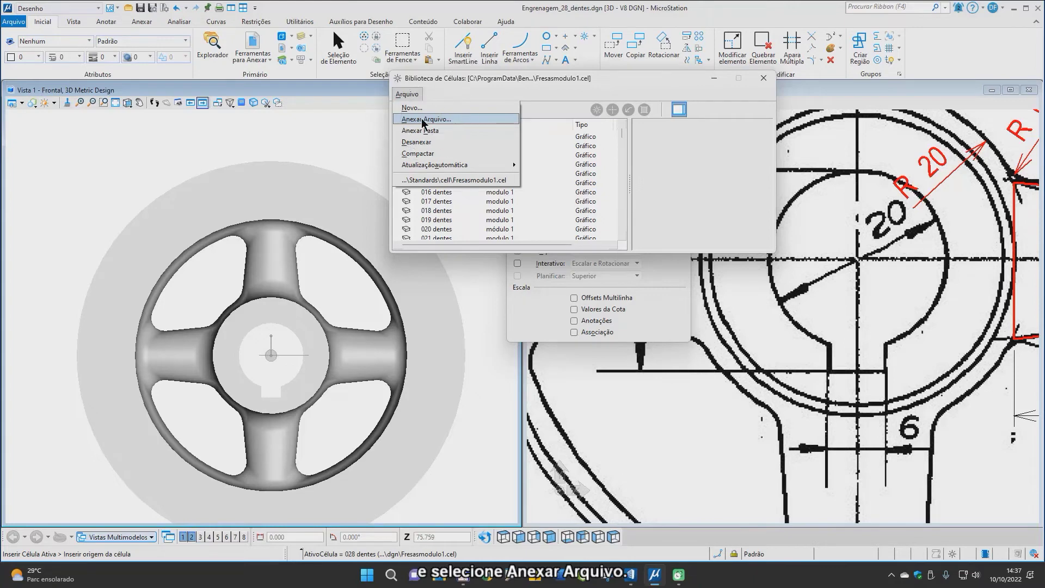
{"action": "left_click", "coordinate": [424, 119]}
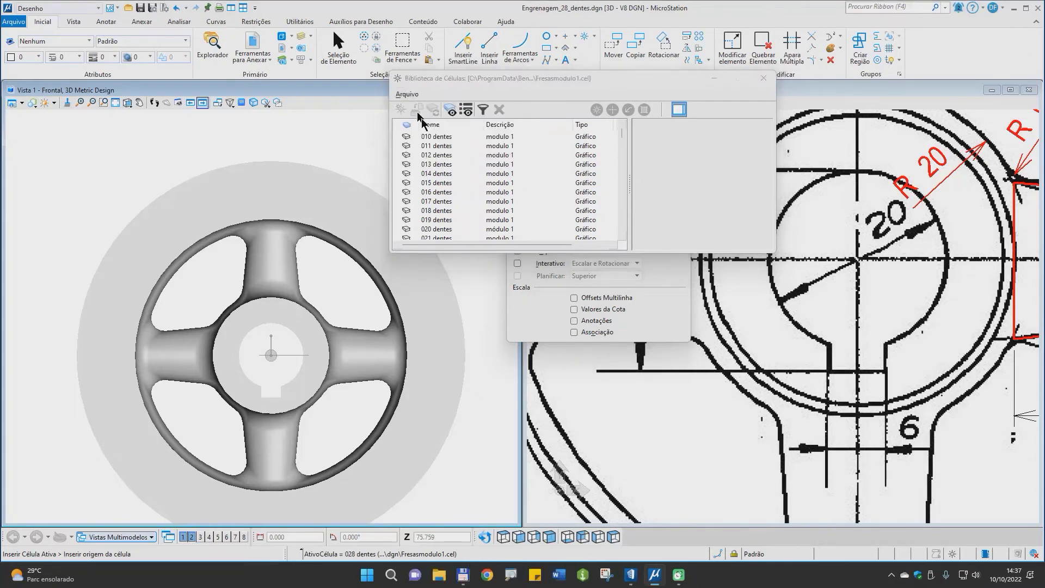
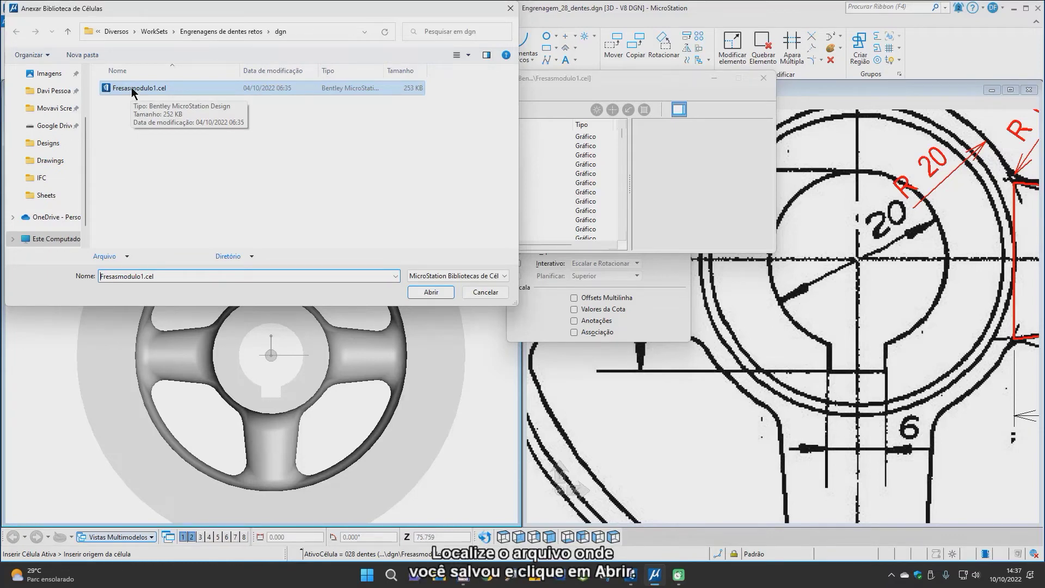
{"action": "left_click", "coordinate": [431, 292]}
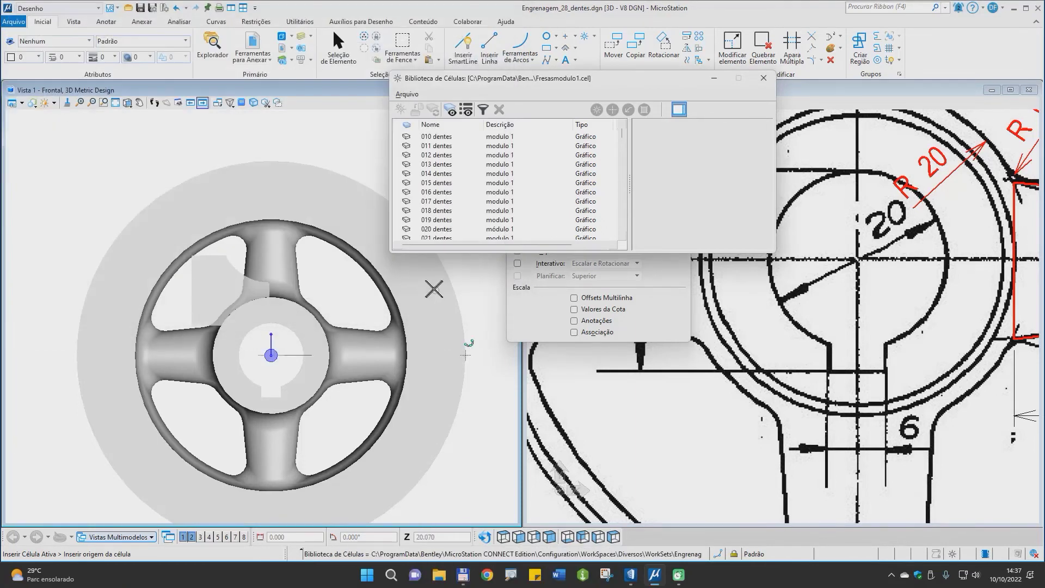
Find the cutter profile cell "028 dentes" in the attached library and make it the active cell for placement.
{"action": "scroll", "coordinate": [446, 164], "scroll_direction": "down", "scroll_amount": 3}
{"action": "scroll", "coordinate": [445, 163], "scroll_direction": "down", "scroll_amount": 18}
{"action": "scroll", "coordinate": [445, 170], "scroll_direction": "down", "scroll_amount": 13}
{"action": "scroll", "coordinate": [438, 169], "scroll_direction": "up", "scroll_amount": 20}
{"action": "left_click", "coordinate": [428, 165]}
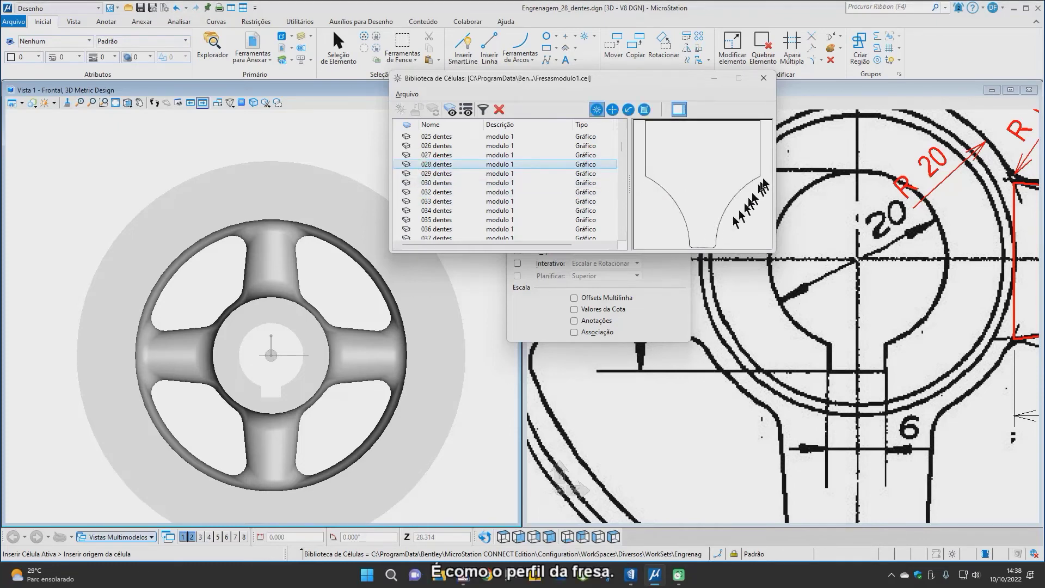
{"action": "key", "text": "Escape"}
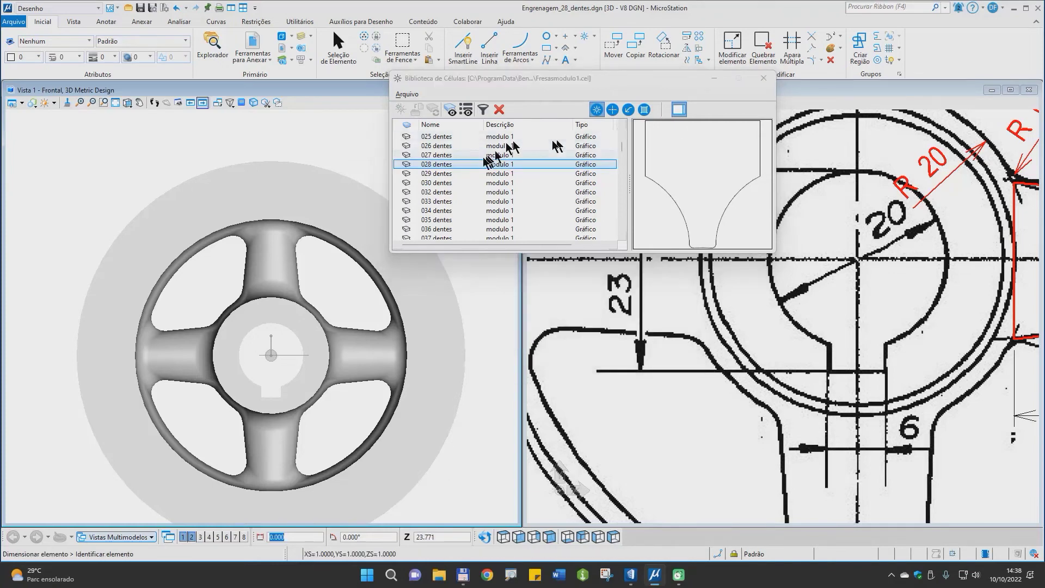
{"action": "double_click", "coordinate": [444, 164]}
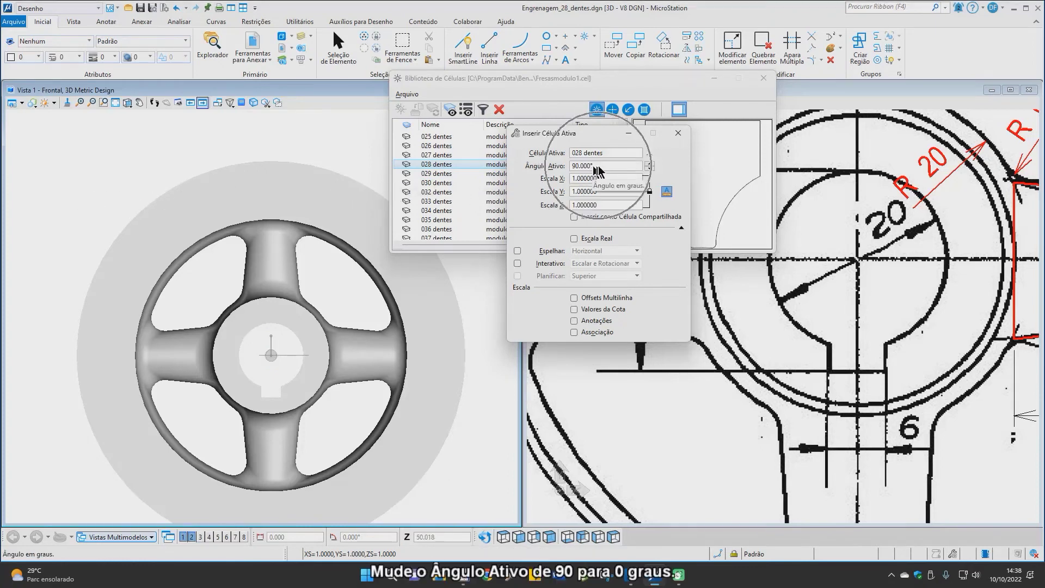
Set the active cell's angle to 0° and its X, Y and Z scale to 4 to match the gear module.
{"action": "left_click_drag", "start_coordinate": [592, 166], "coordinate": [560, 170]}
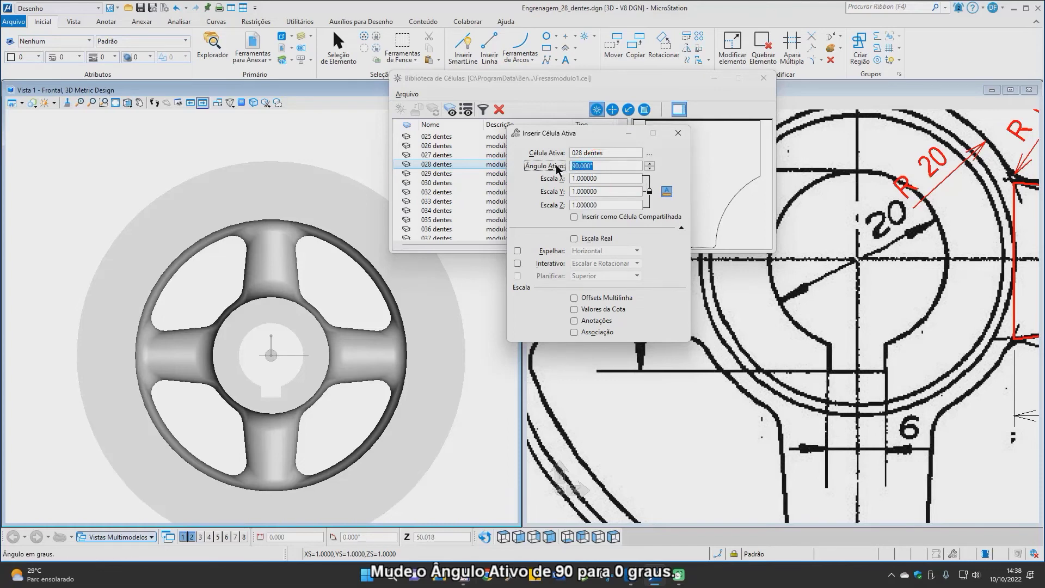
{"action": "type", "text": "0"}
{"action": "key", "text": "Tab"}
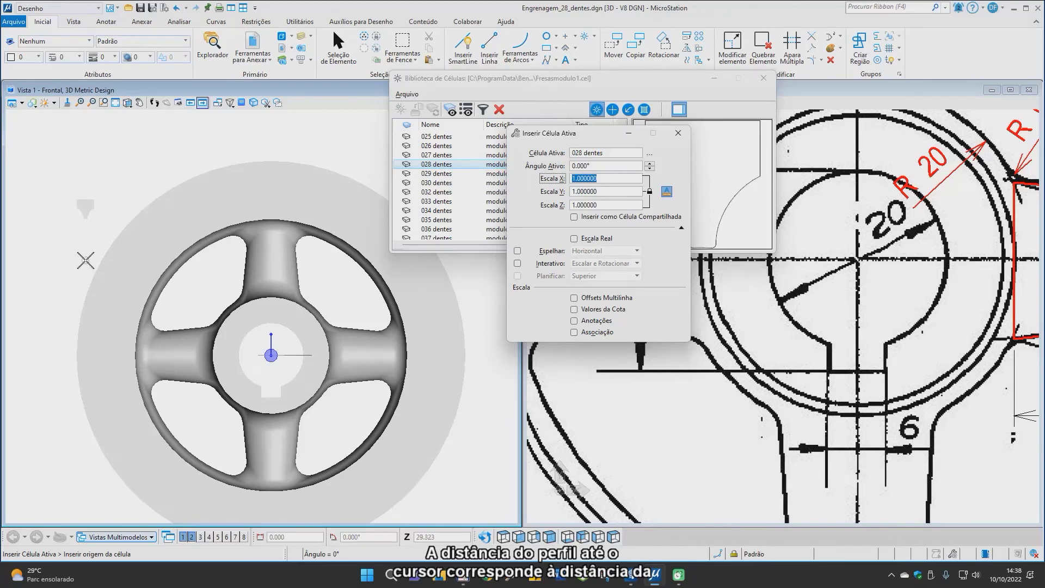
{"action": "scroll", "coordinate": [79, 265], "scroll_direction": "up", "scroll_amount": 2}
{"action": "scroll", "coordinate": [81, 275], "scroll_direction": "up", "scroll_amount": 2}
{"action": "scroll", "coordinate": [79, 305], "scroll_direction": "up", "scroll_amount": 3}
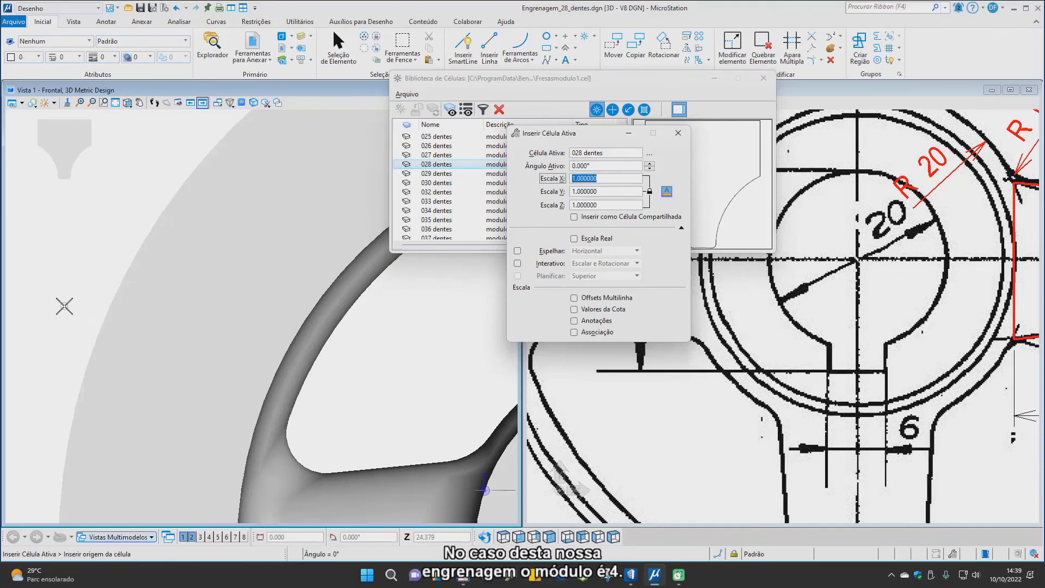
{"action": "scroll", "coordinate": [65, 306], "scroll_direction": "down", "scroll_amount": 3}
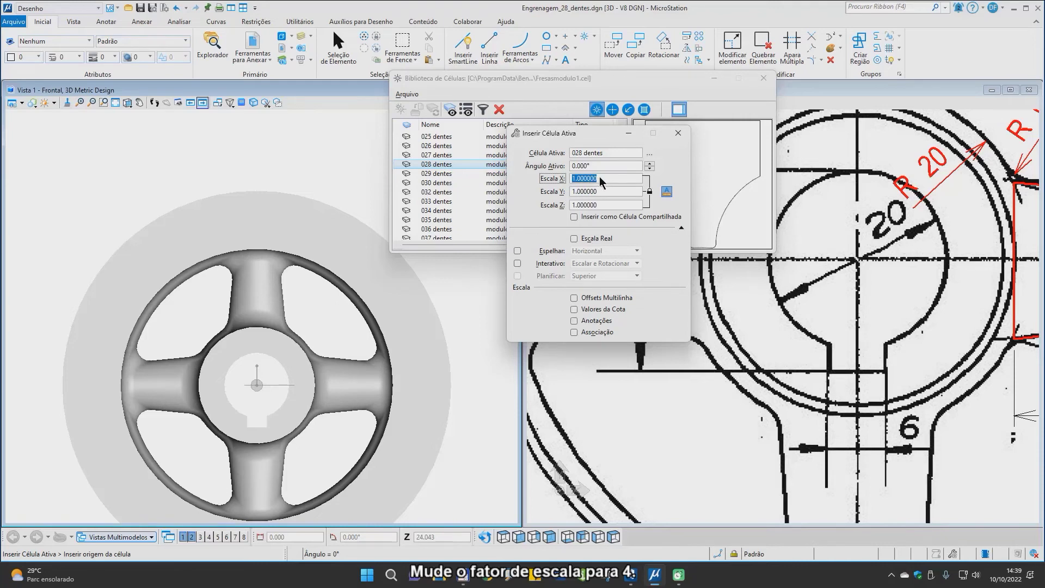
{"action": "type", "text": "4"}
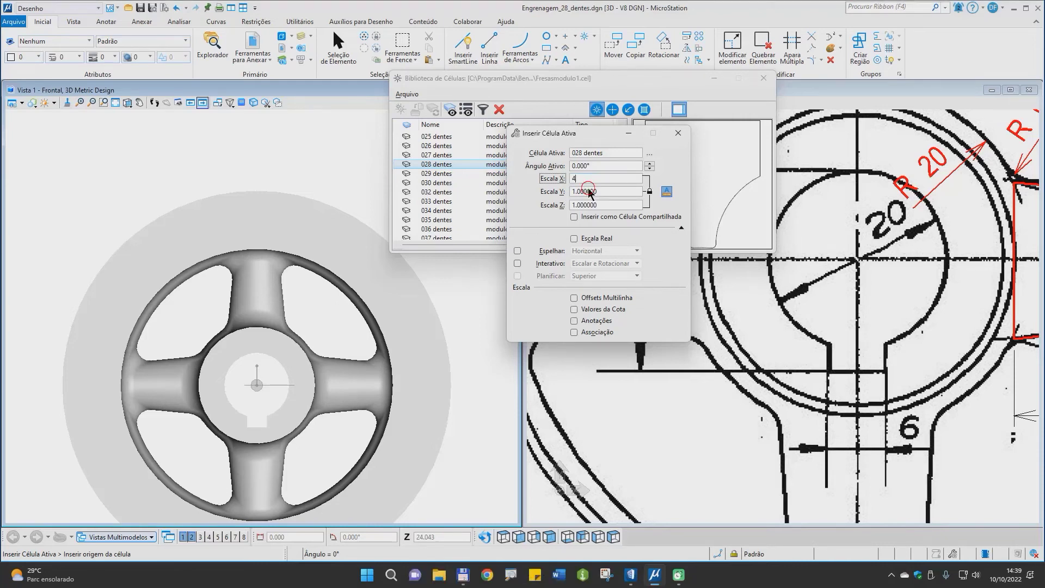
{"action": "left_click", "coordinate": [588, 190]}
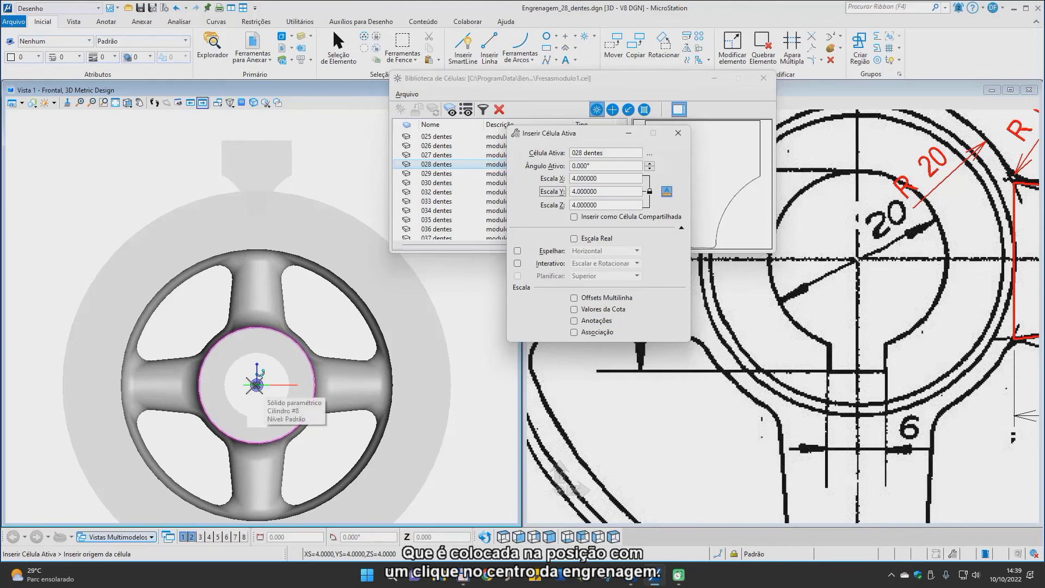
Place the 28-tooth cutter profile with its origin at the gear's centre and view the result in 3D.
{"action": "left_click", "coordinate": [257, 385]}
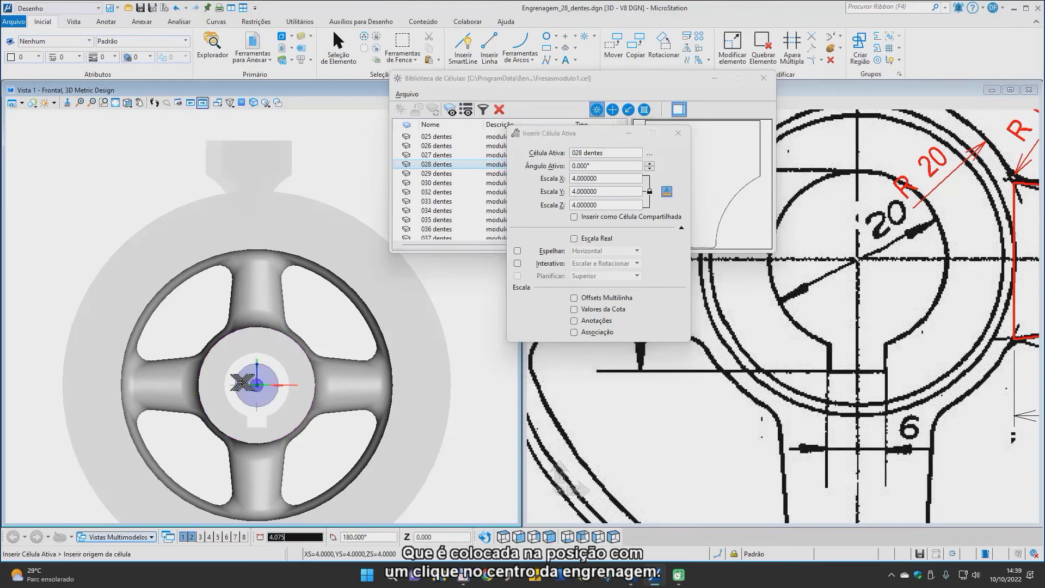
{"action": "key", "text": "Escape"}
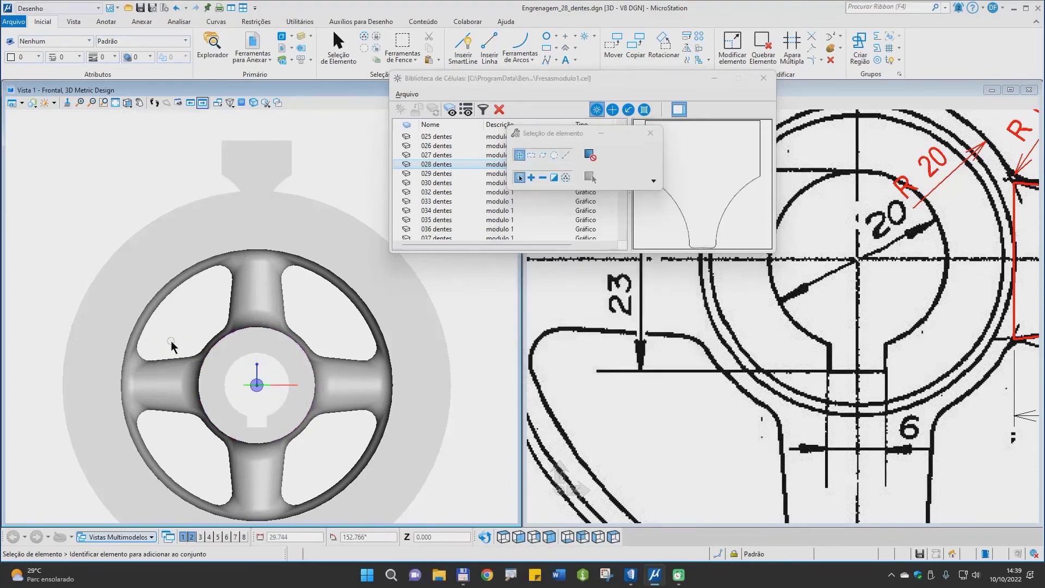
{"action": "middle_click_drag", "start_coordinate": [182, 343], "coordinate": [239, 332], "text": "shift"}
{"action": "scroll", "coordinate": [223, 309], "scroll_direction": "down", "scroll_amount": 2}
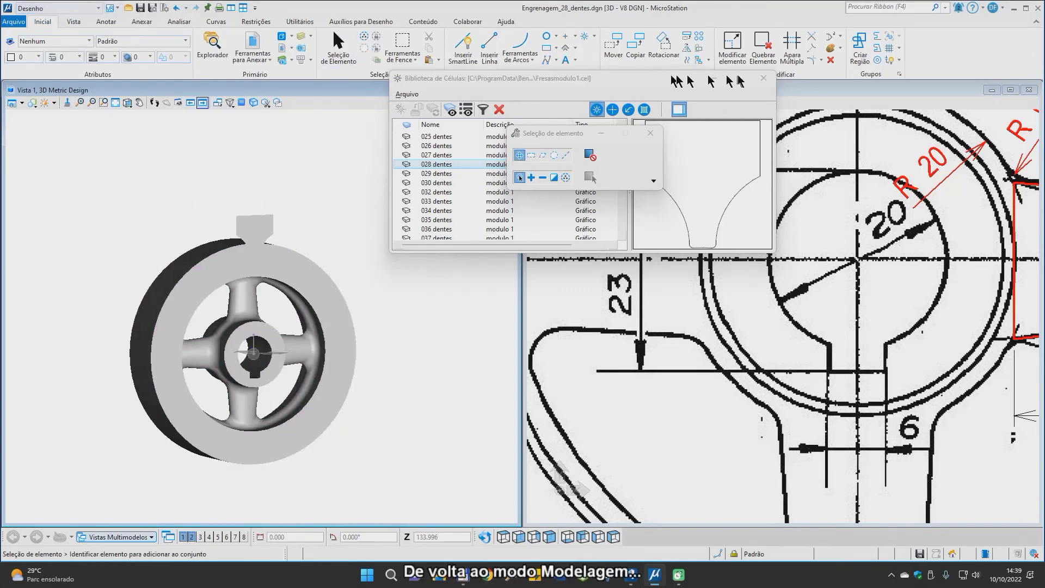
Close the cell library and switch to the Modeling workflow.
{"action": "left_click", "coordinate": [764, 78]}
{"action": "left_click", "coordinate": [55, 8]}
{"action": "left_click", "coordinate": [35, 43]}
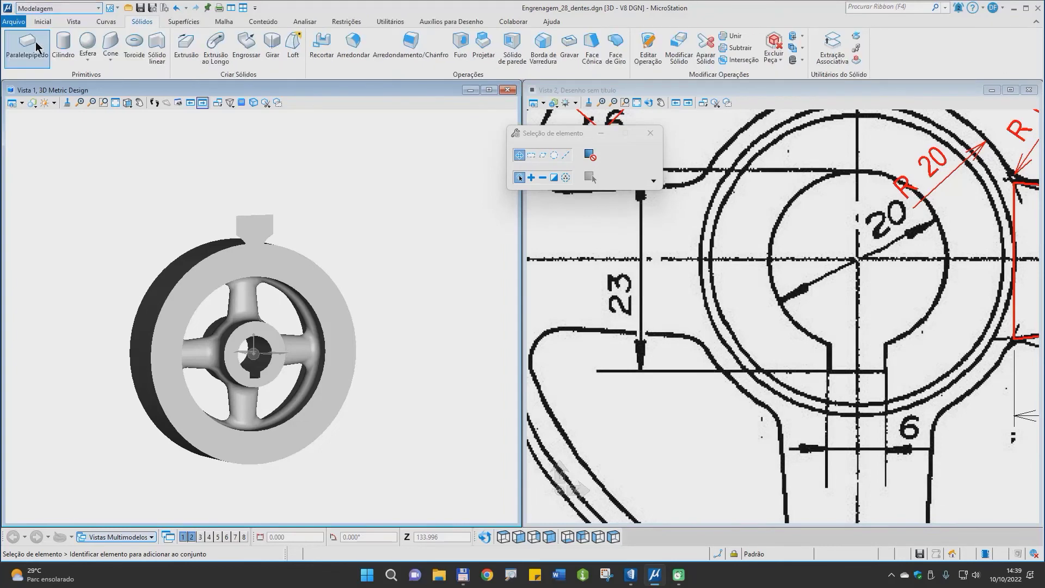
Cut the first tooth gap through the gear solid with the placed cutter profile, in both directions and with the profile hidden.
{"action": "left_click", "coordinate": [317, 48]}
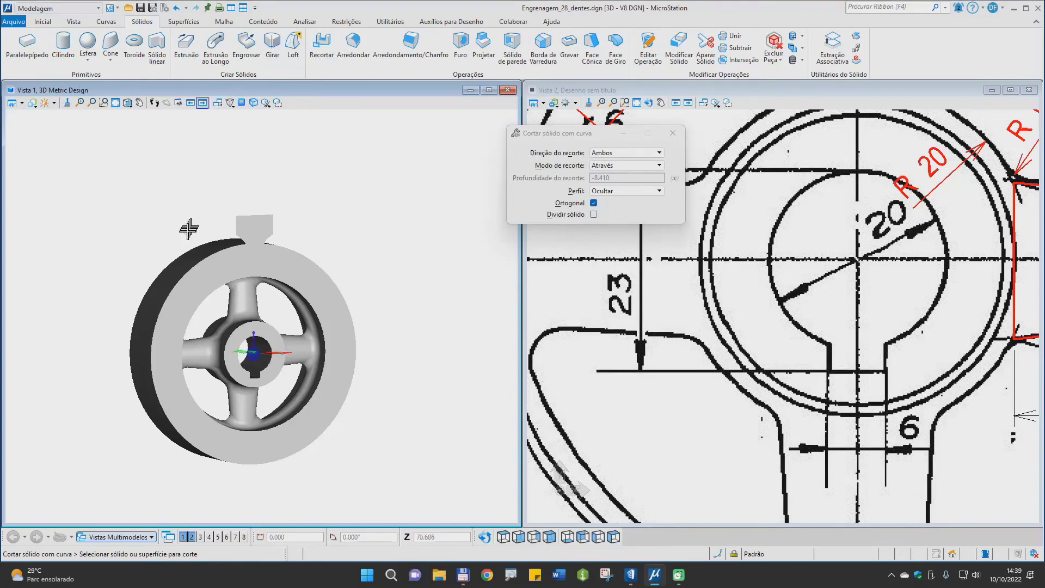
{"action": "left_click", "coordinate": [198, 261]}
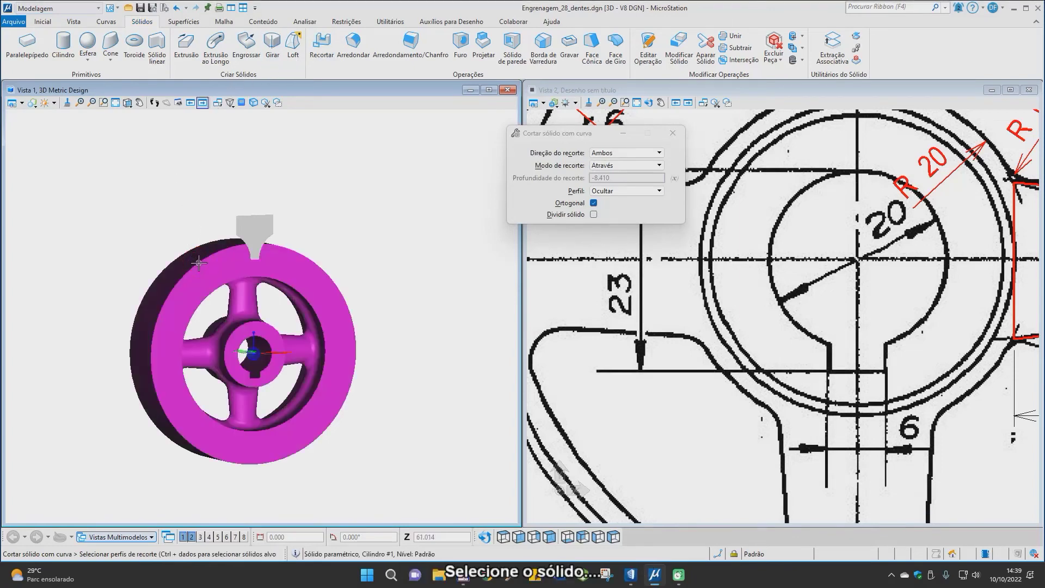
{"action": "left_click", "coordinate": [238, 229]}
{"action": "left_click", "coordinate": [208, 211]}
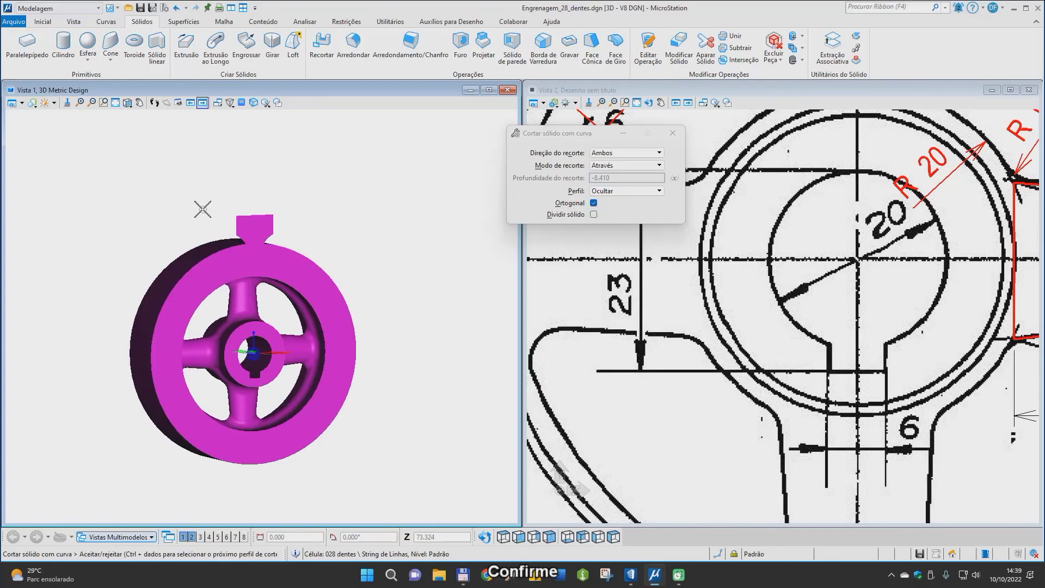
{"action": "left_click", "coordinate": [202, 209]}
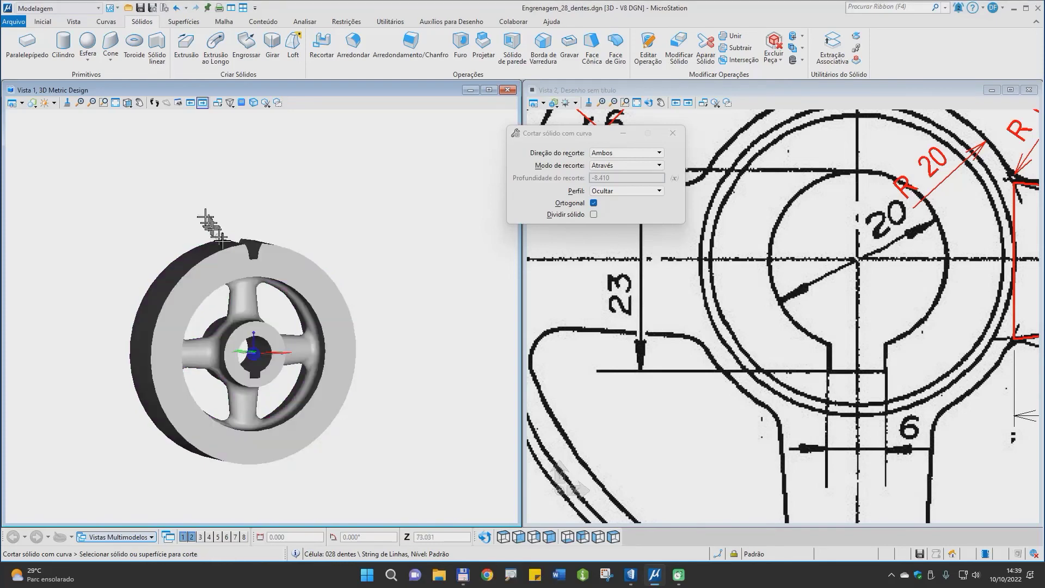
{"action": "scroll", "coordinate": [256, 310], "scroll_direction": "up", "scroll_amount": 2}
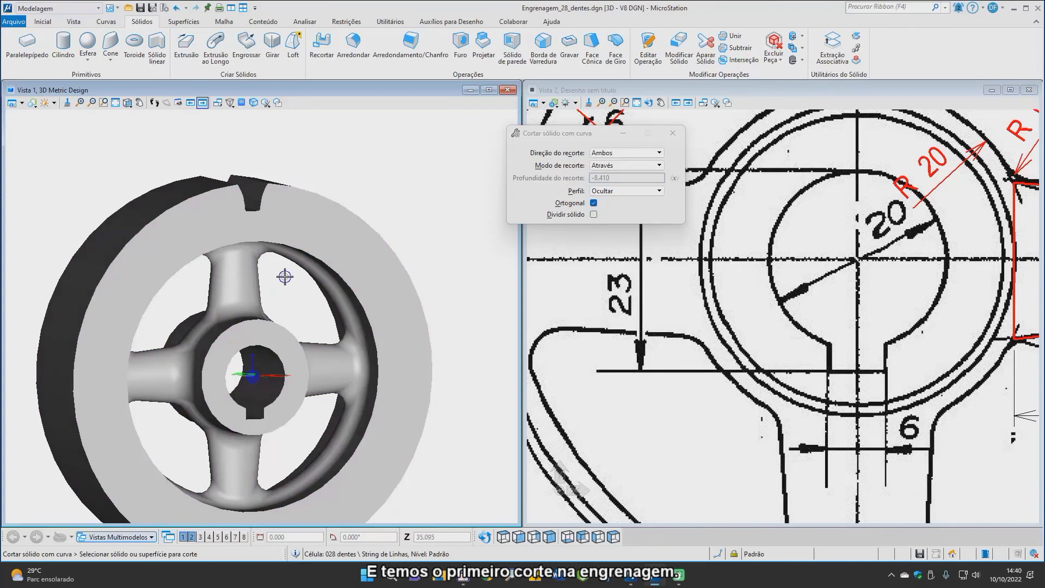
Set the 3D view to the front orientation and start the parametric solid feature array tool.
{"action": "right_click", "coordinate": [288, 275]}
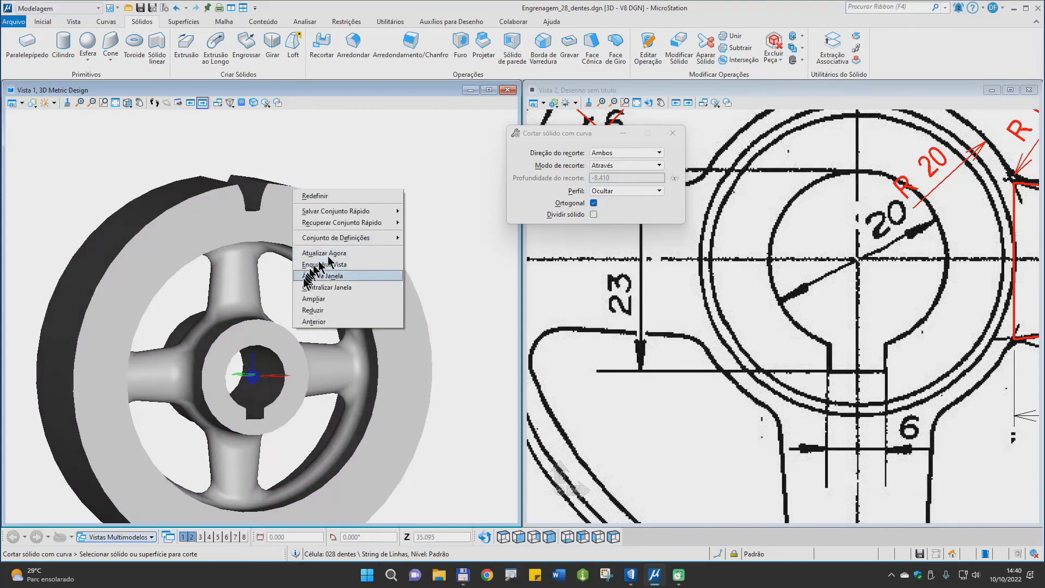
{"action": "right_click", "coordinate": [284, 287]}
{"action": "right_click", "coordinate": [283, 287], "text": "shift"}
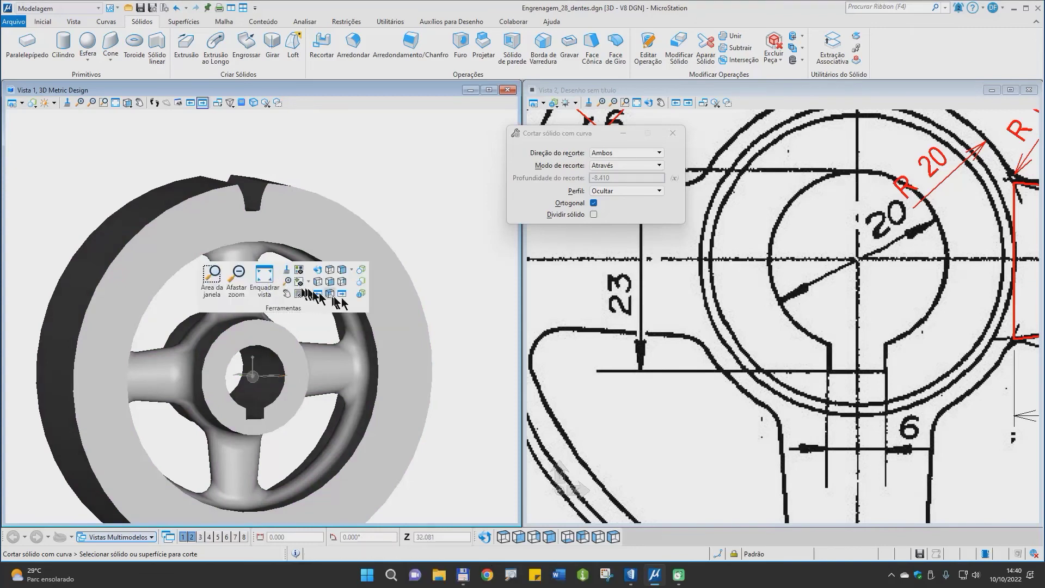
{"action": "left_click", "coordinate": [330, 281]}
{"action": "middle_click_drag", "start_coordinate": [290, 255], "coordinate": [330, 225]}
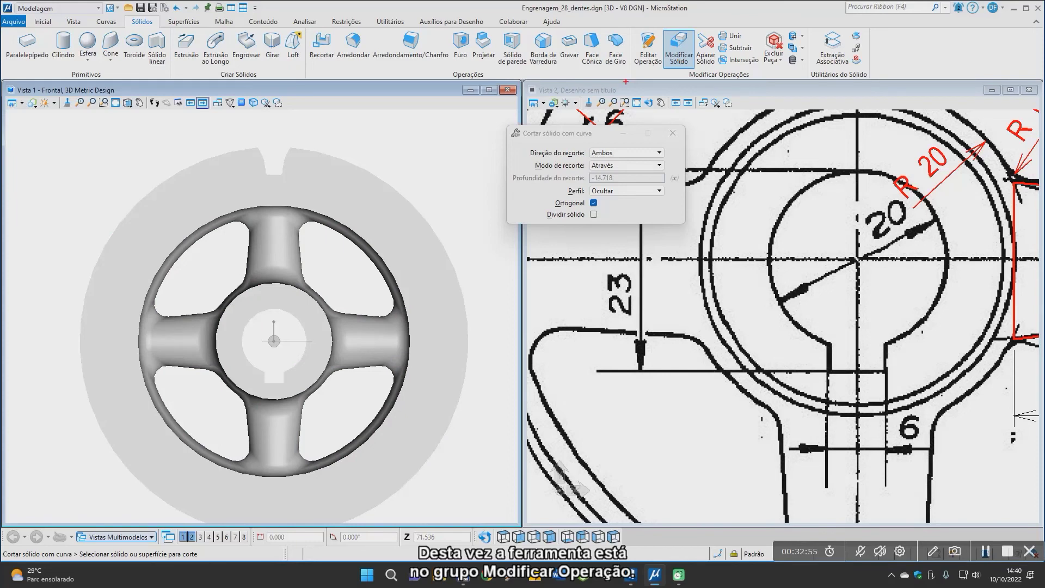
{"action": "left_click_drag", "start_coordinate": [651, 77], "coordinate": [809, 22]}
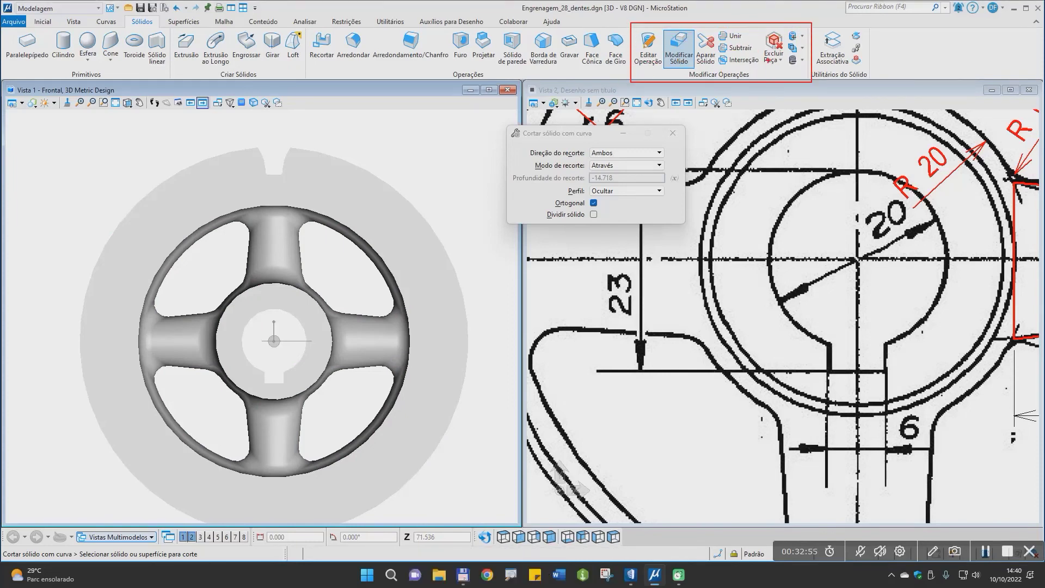
{"action": "left_click", "coordinate": [802, 36]}
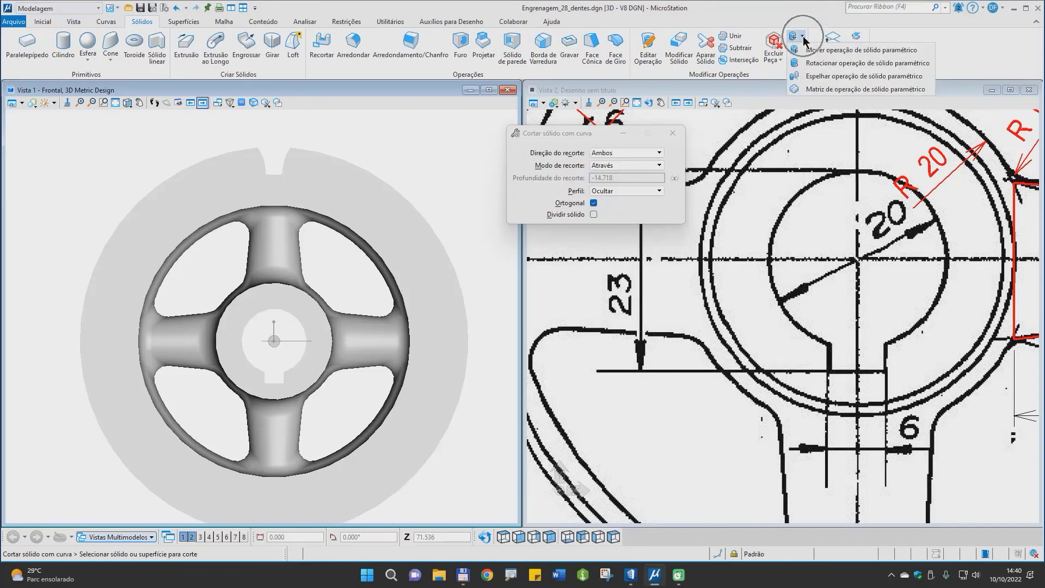
{"action": "key", "text": "ctrl+shift+d"}
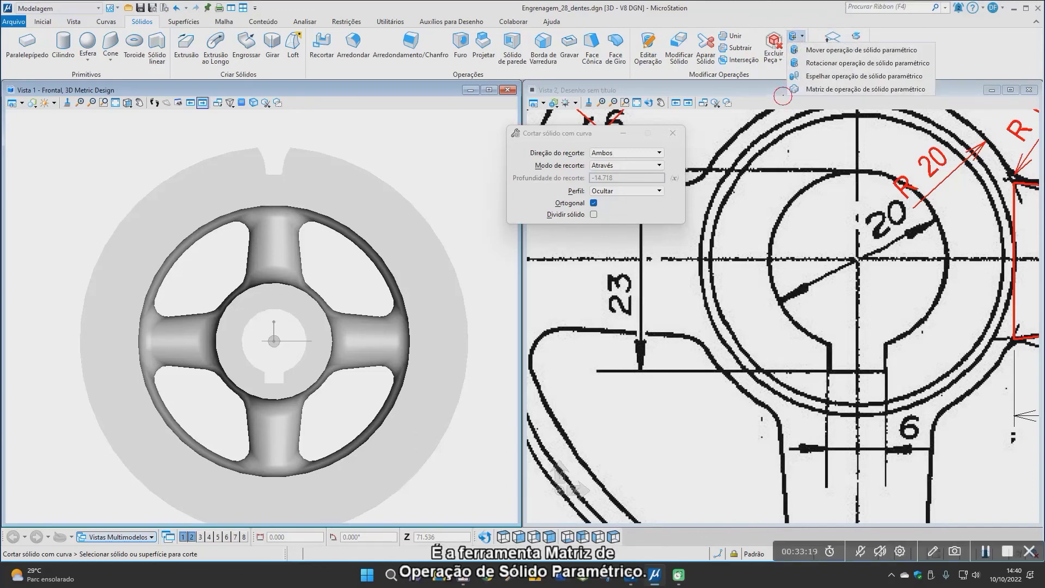
{"action": "left_click_drag", "start_coordinate": [928, 95], "coordinate": [938, 96]}
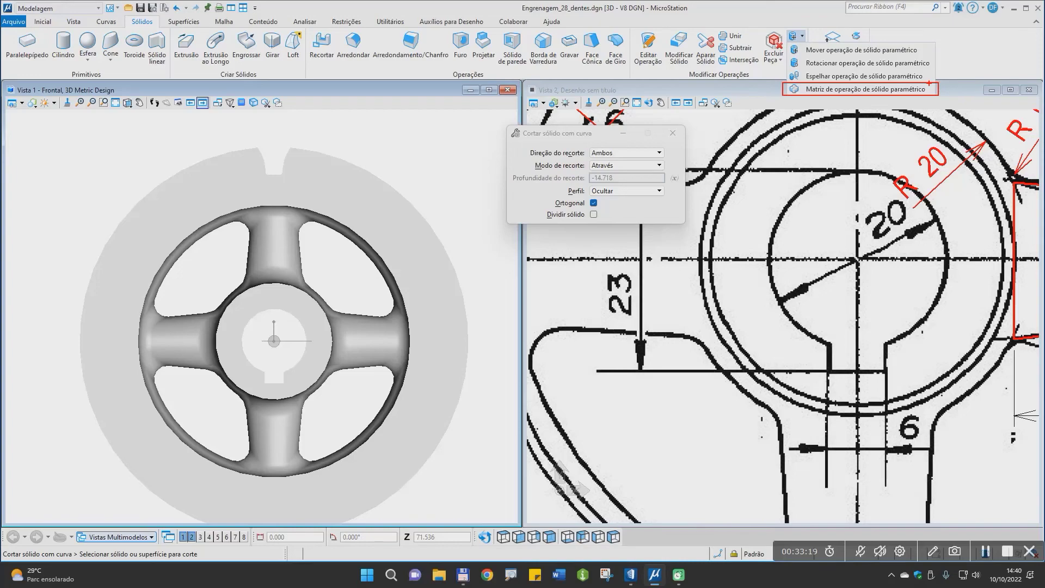
{"action": "key", "text": "ctrl+shift+d"}
{"action": "left_click", "coordinate": [822, 86]}
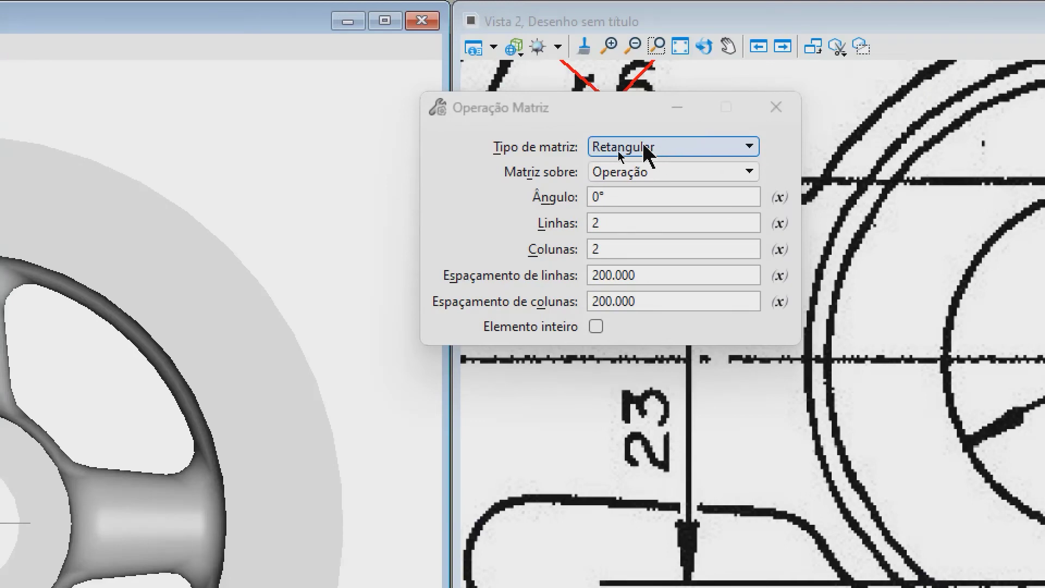
Configure the array as Polar over the operation, with 28 items, a 12.857° delta angle and a 360° total angle.
{"action": "left_click", "coordinate": [595, 154]}
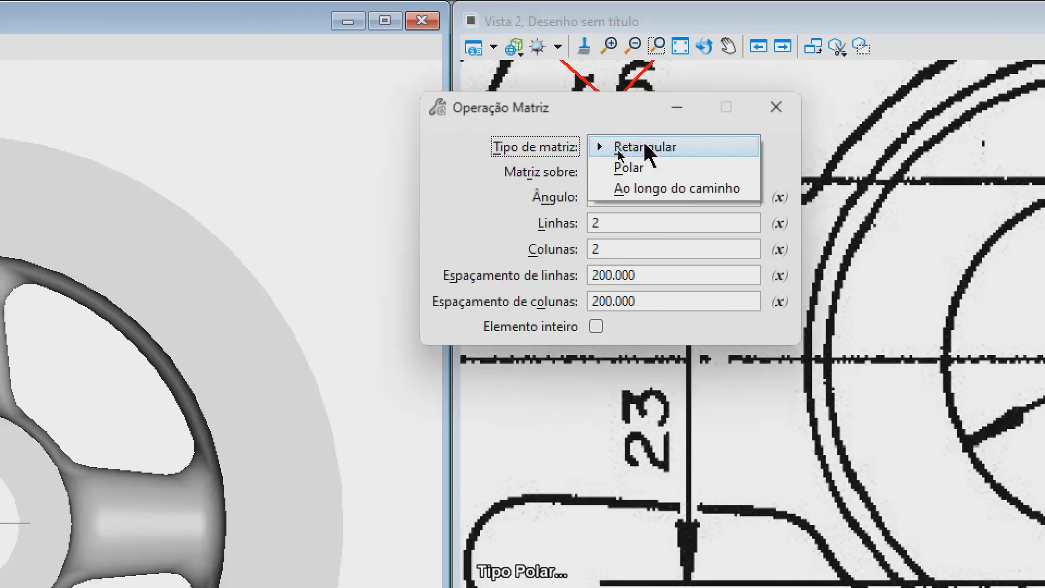
{"action": "left_click", "coordinate": [629, 169]}
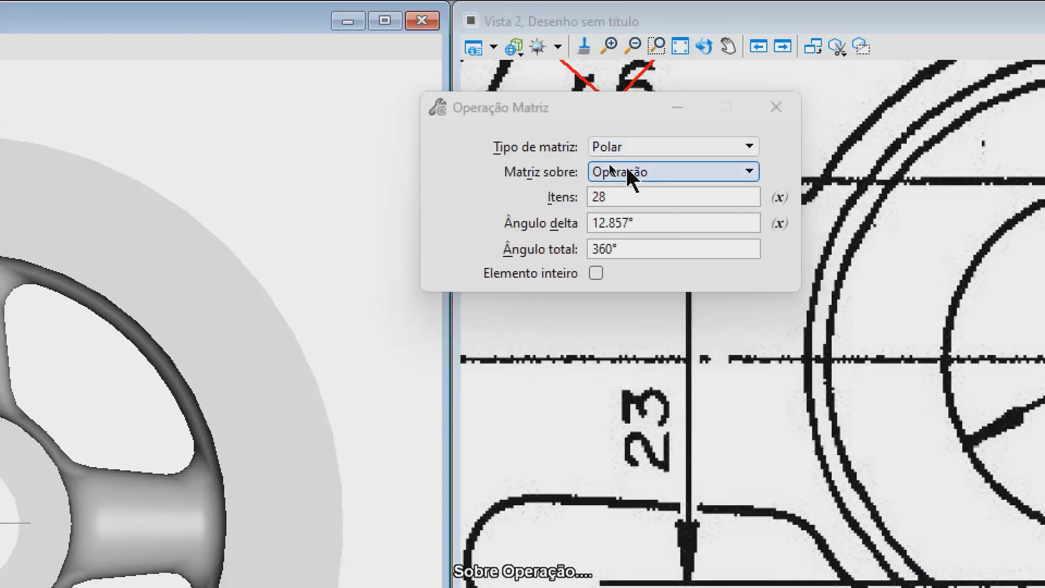
{"action": "key", "text": "ctrl"}
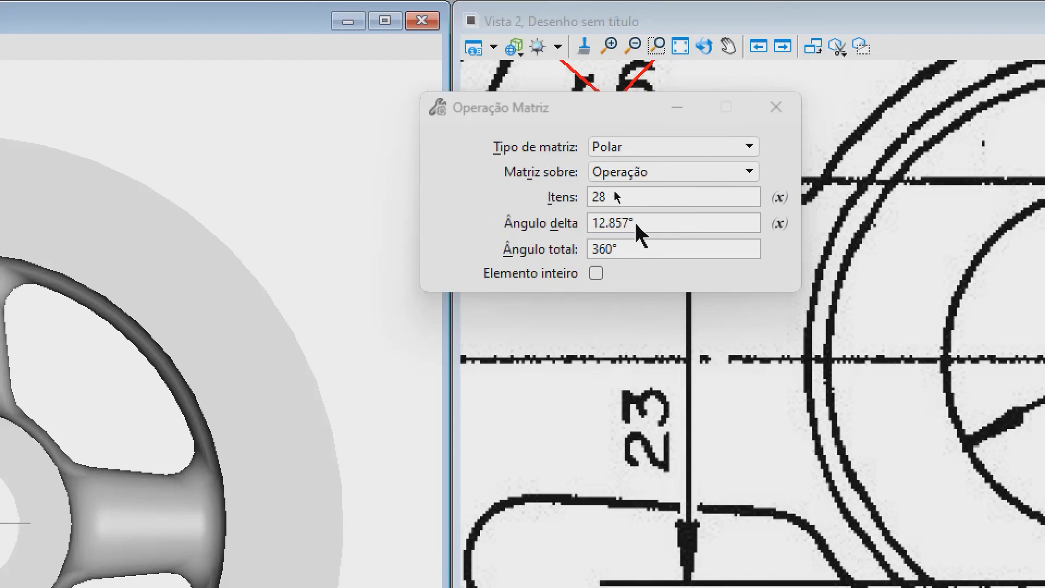
{"action": "key", "text": "ctrl"}
{"action": "key", "text": "ctrl"}
{"action": "key", "text": "ctrl"}
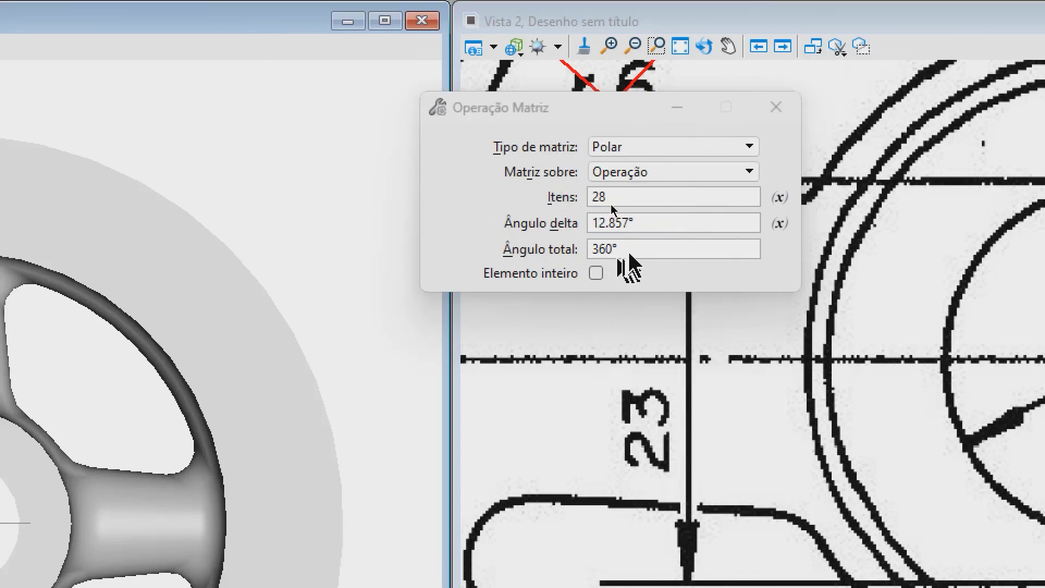
{"action": "key", "text": "ctrl+4"}
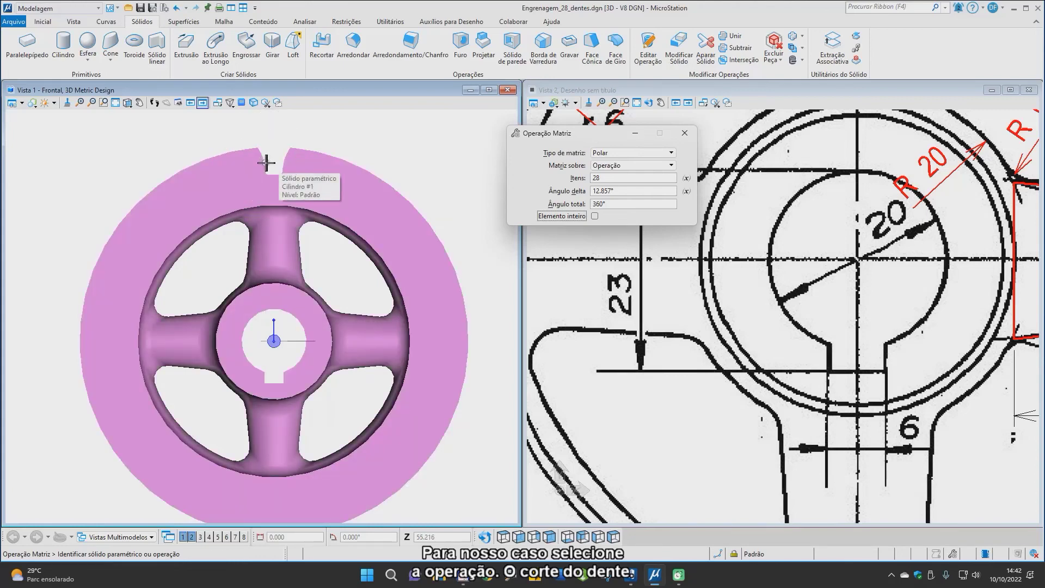
Array the tooth cut around the gear by moving the array centre to the centre of the bore, and accept it.
{"action": "left_click", "coordinate": [265, 163]}
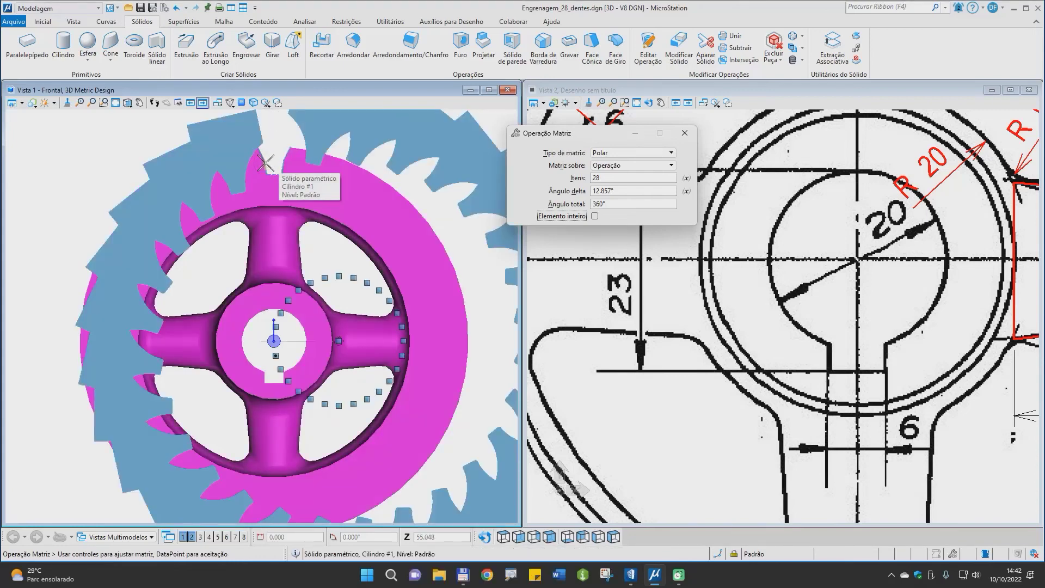
{"action": "scroll", "coordinate": [264, 163], "scroll_direction": "down", "scroll_amount": 2}
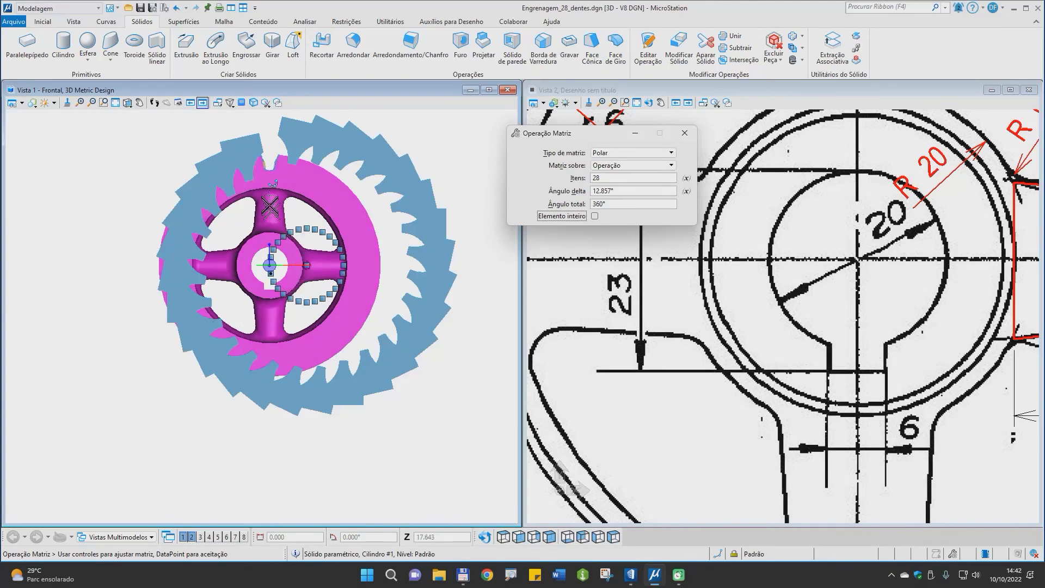
{"action": "scroll", "coordinate": [291, 229], "scroll_direction": "up", "scroll_amount": 2}
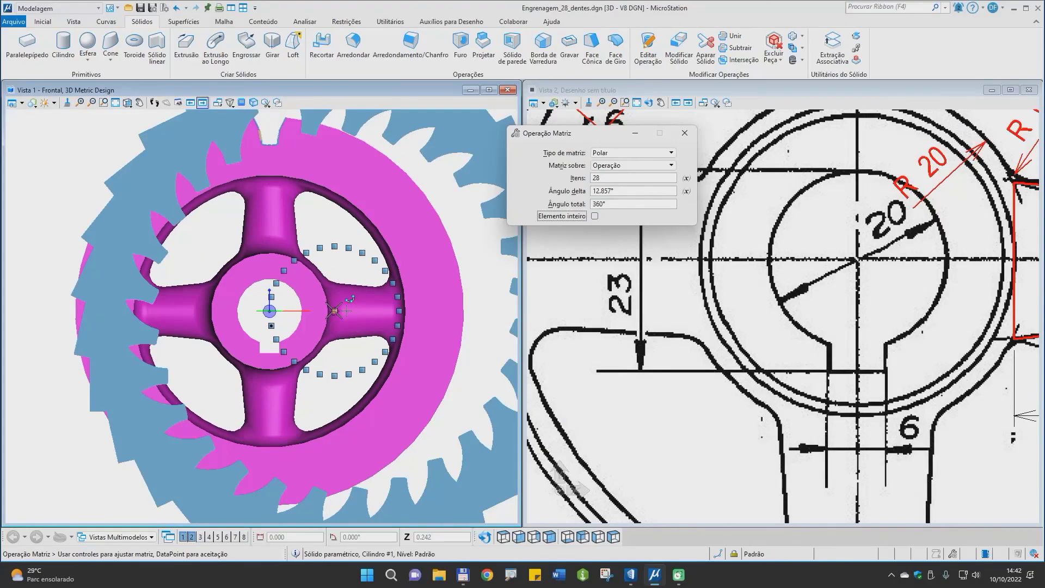
{"action": "left_click", "coordinate": [334, 311]}
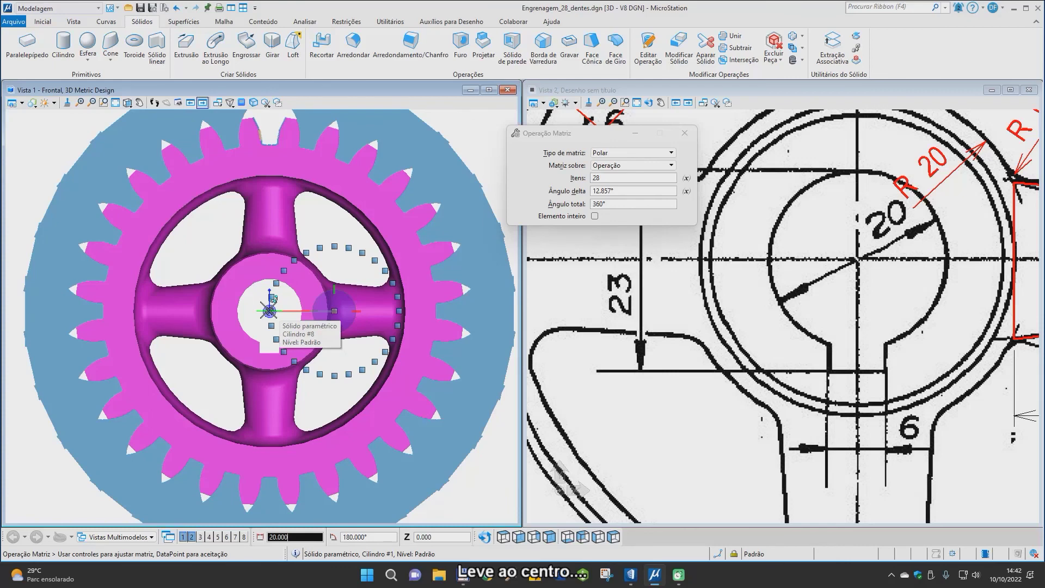
{"action": "left_click", "coordinate": [269, 311]}
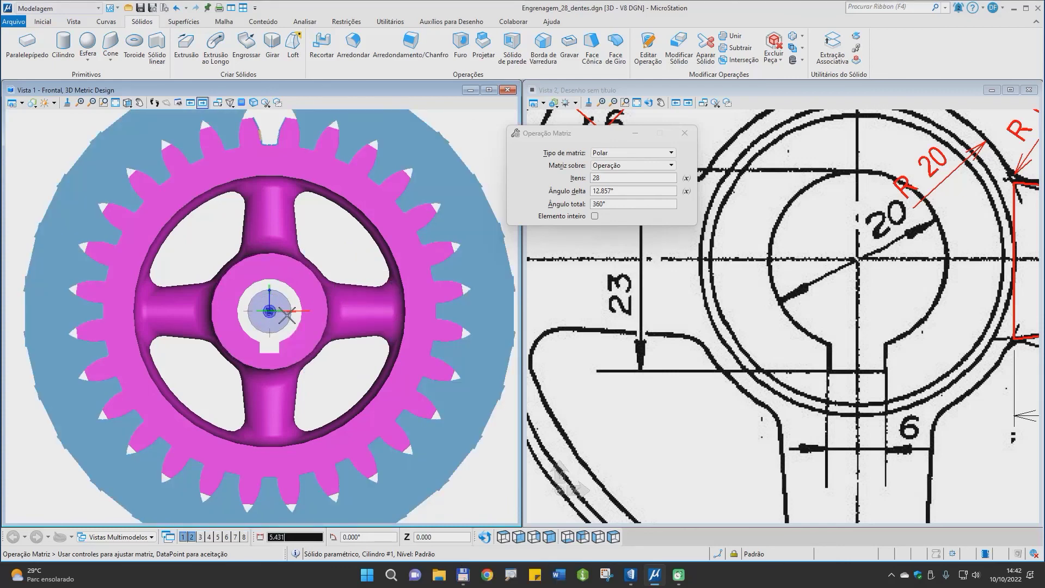
{"action": "left_click", "coordinate": [335, 250]}
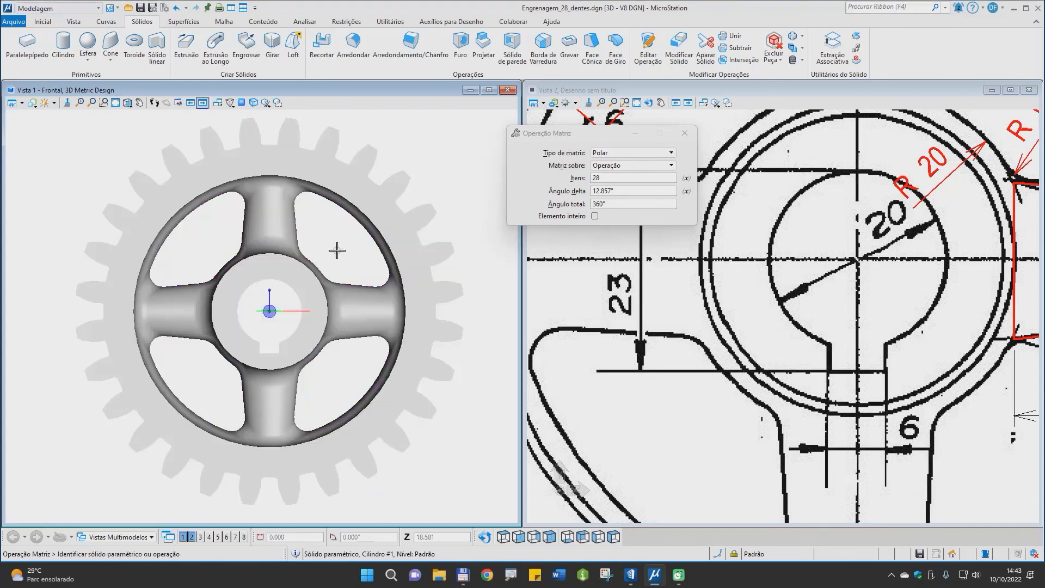
In the Visualization workflow, attach the Brass material from the Metals palette to the gear.
{"action": "middle_click_drag", "start_coordinate": [214, 252], "coordinate": [285, 328], "text": "shift"}
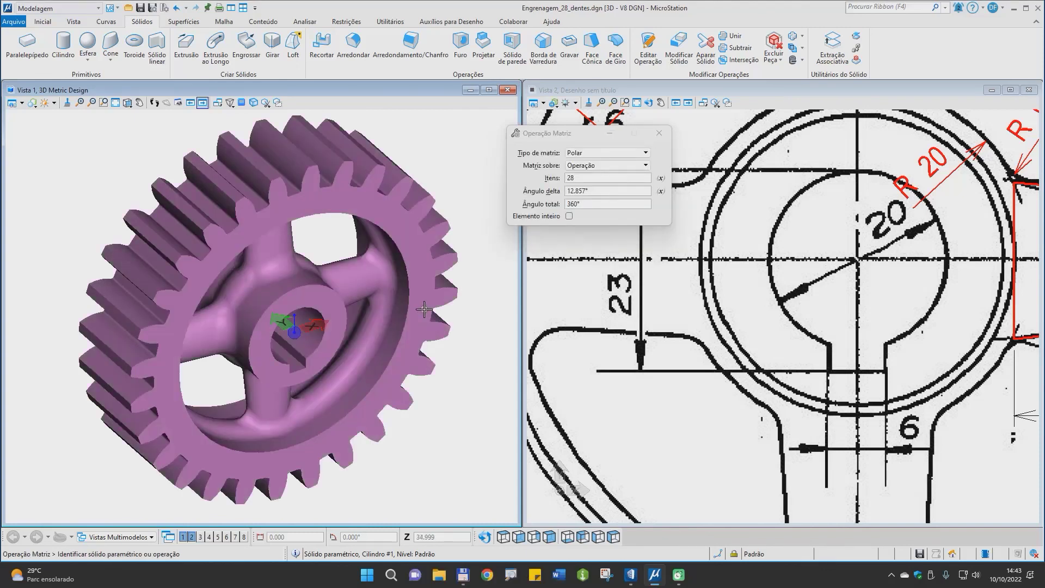
{"action": "middle_click_drag", "start_coordinate": [299, 325], "coordinate": [311, 317], "text": "shift"}
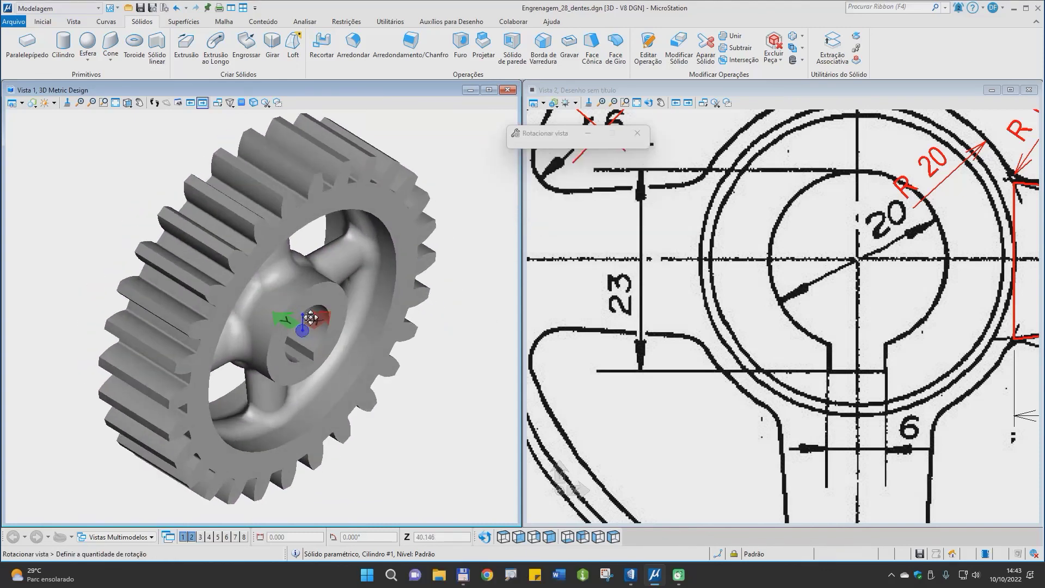
{"action": "middle_click_drag", "start_coordinate": [436, 336], "coordinate": [377, 277], "text": "shift"}
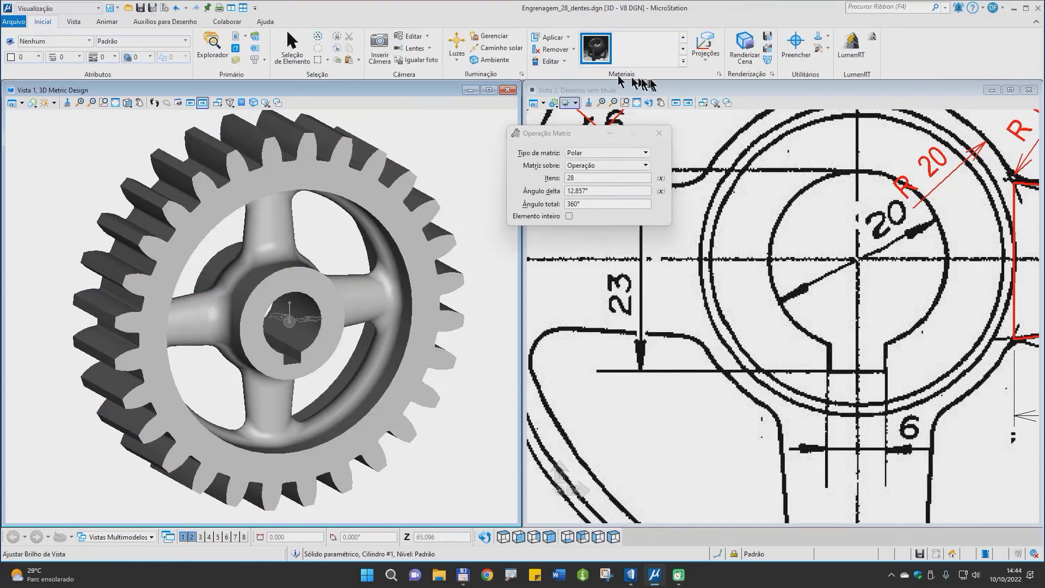
{"action": "left_click", "coordinate": [552, 39]}
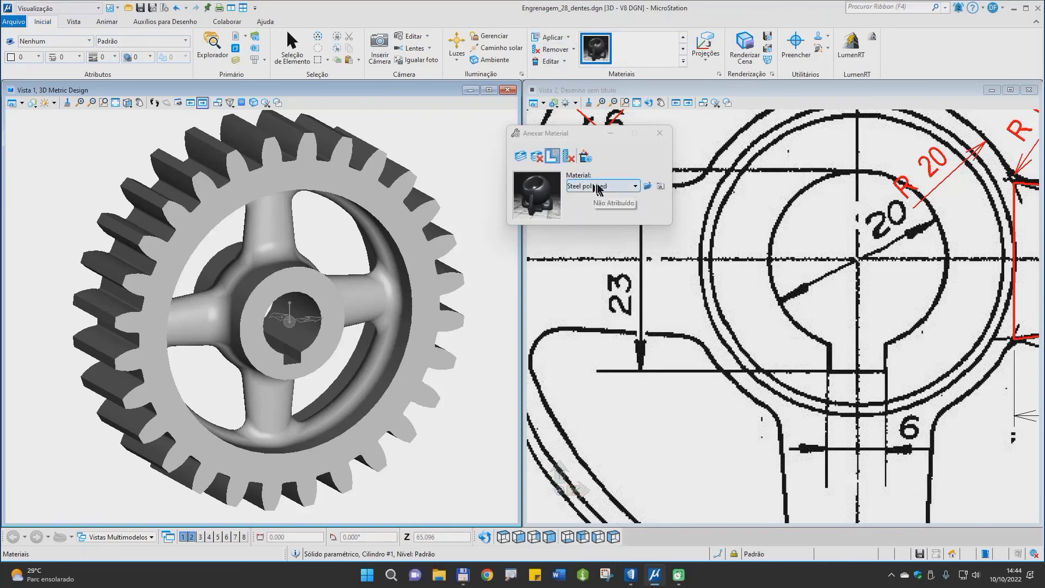
{"action": "left_click", "coordinate": [636, 186]}
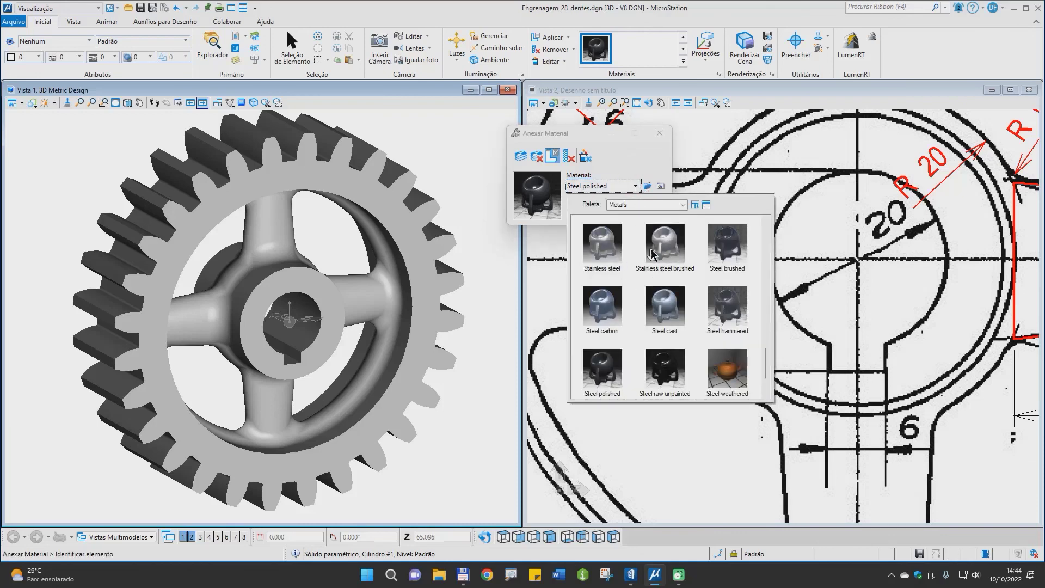
{"action": "scroll", "coordinate": [658, 277], "scroll_direction": "down", "scroll_amount": 1}
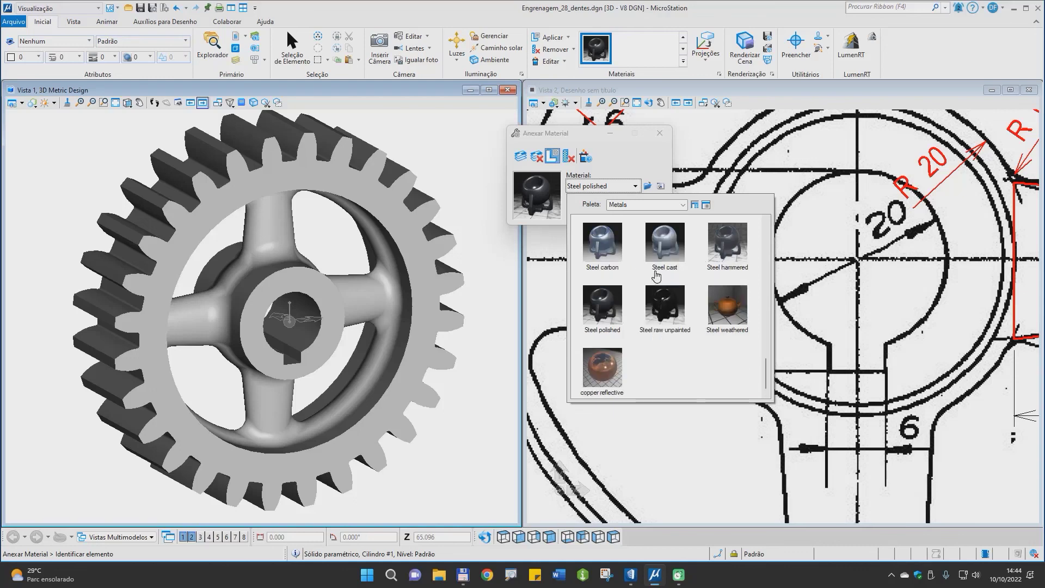
{"action": "scroll", "coordinate": [680, 268], "scroll_direction": "up", "scroll_amount": 10}
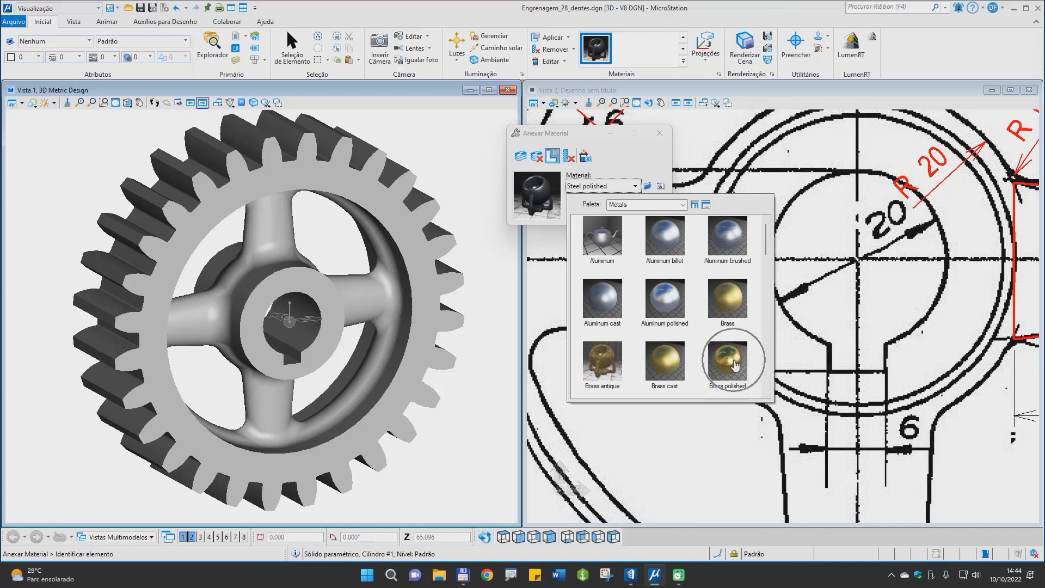
{"action": "left_click", "coordinate": [728, 301]}
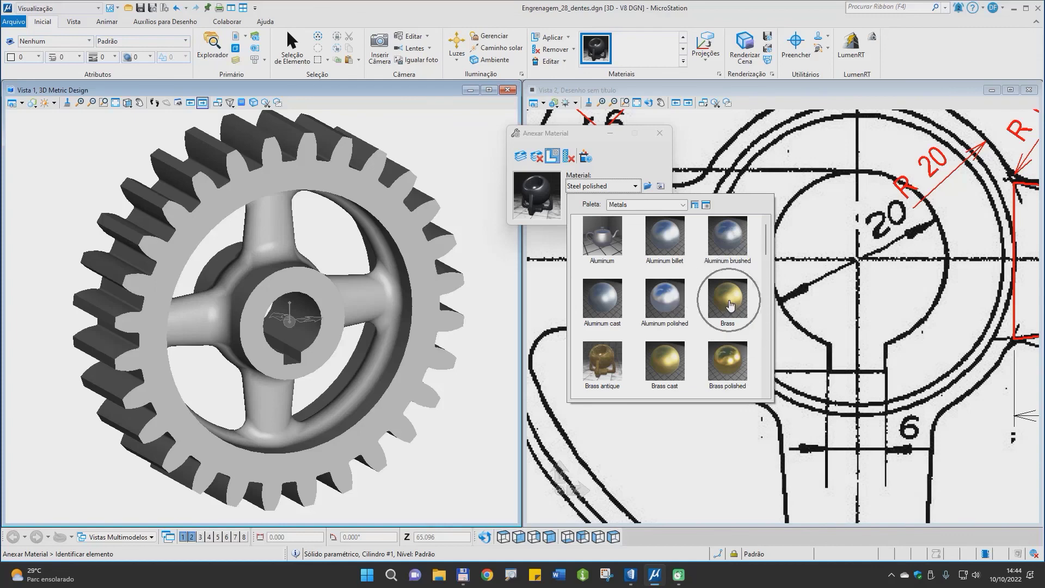
{"action": "left_click", "coordinate": [460, 232]}
{"action": "left_click", "coordinate": [472, 231]}
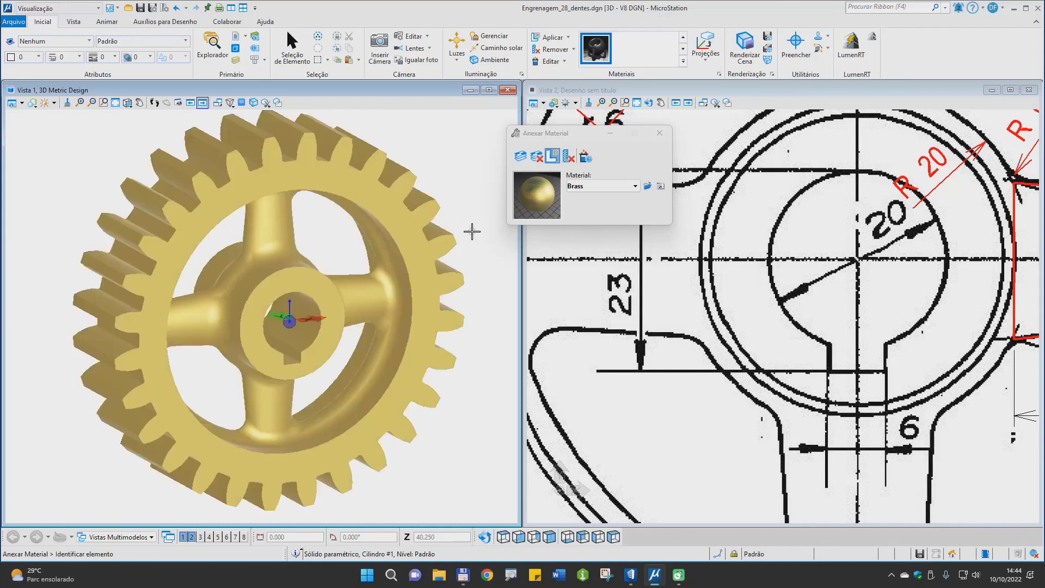